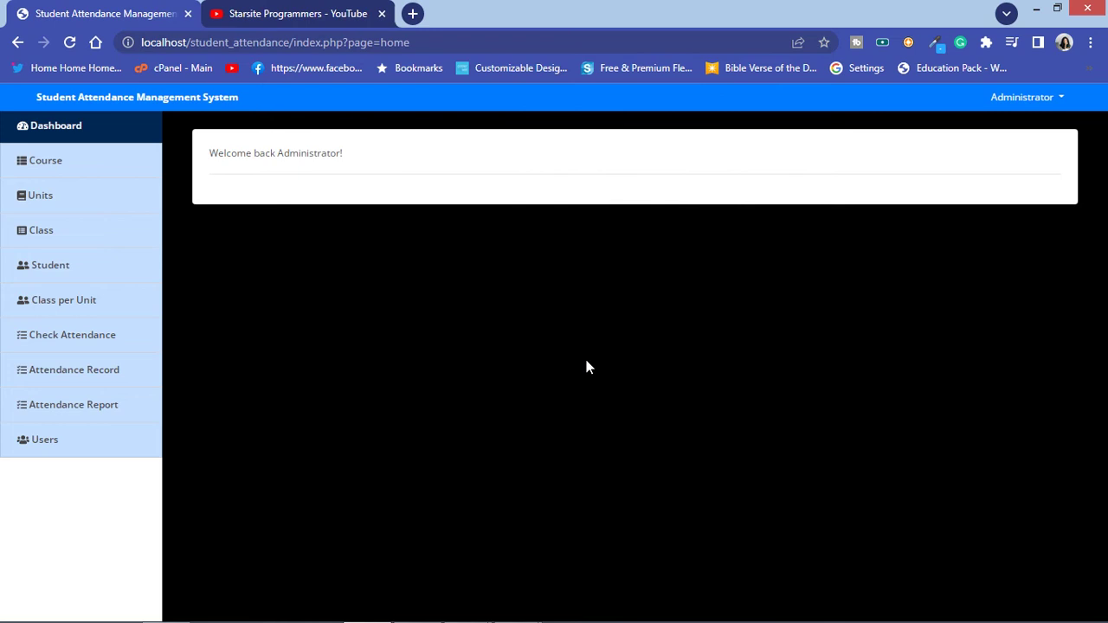
# Step: On the Course page, enter 'Introduction to C# Programming' as the new course name
pyautogui.click(58, 169)
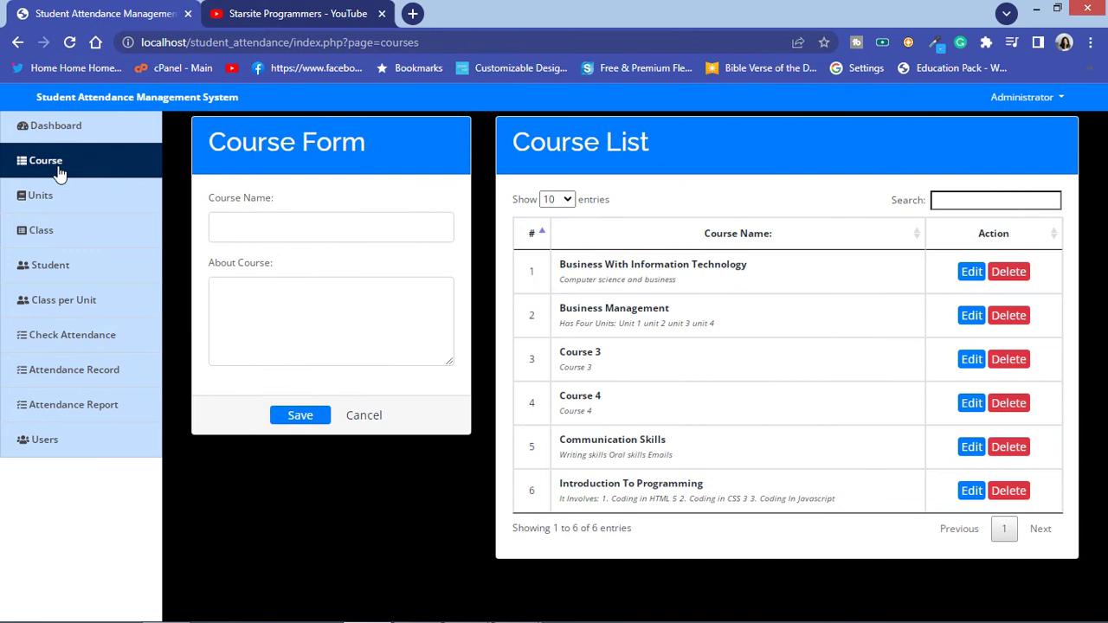
pyautogui.click(221, 227)
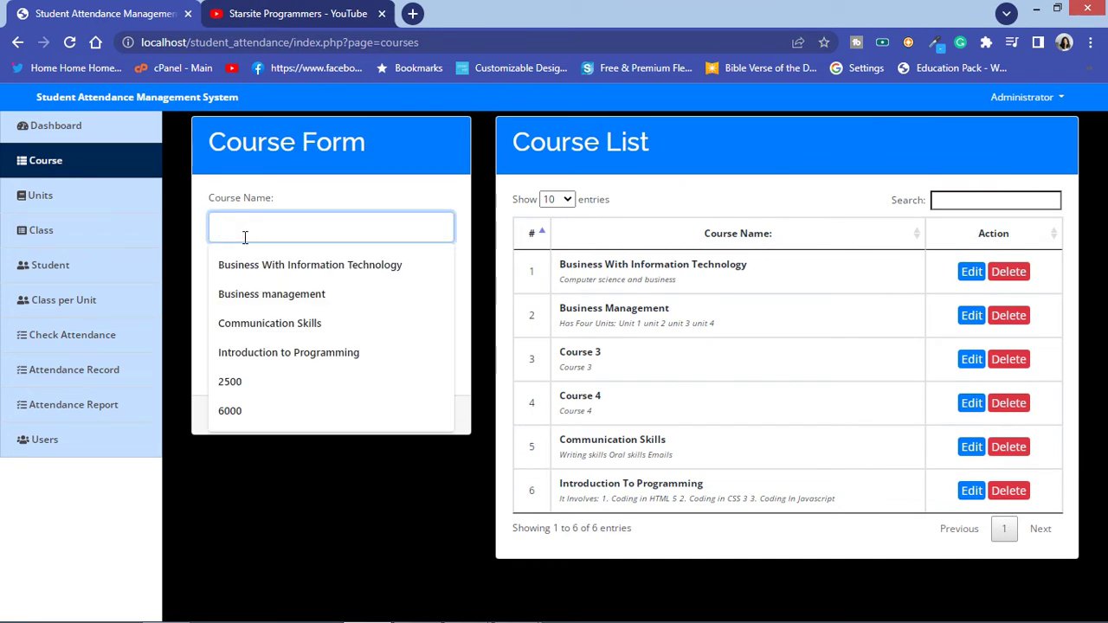
pyautogui.write('Int')
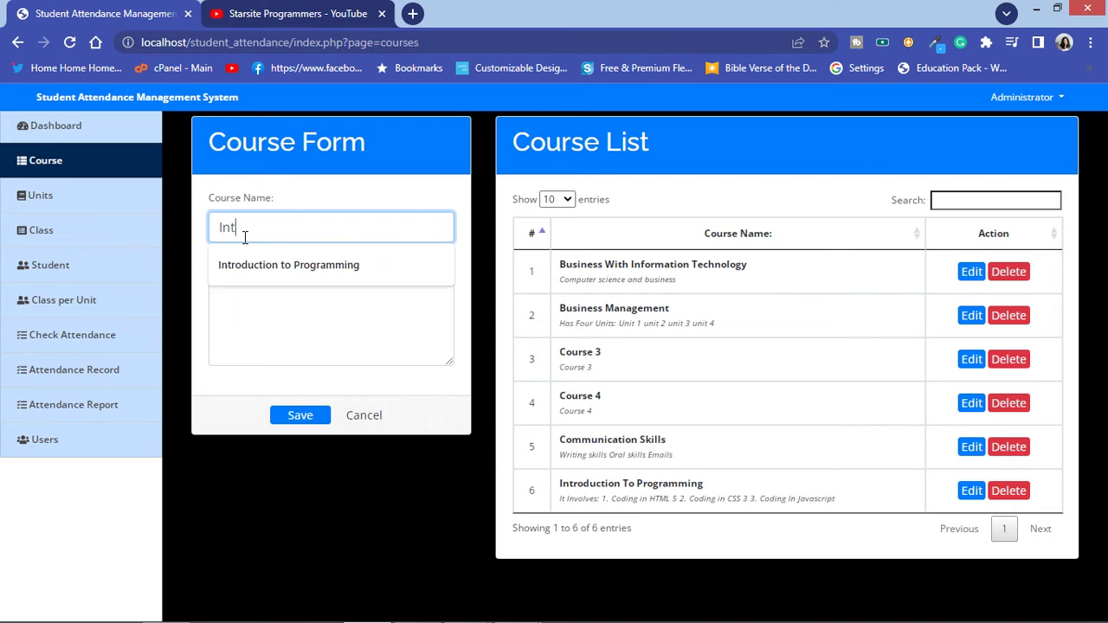
pyautogui.write('roduction to C')
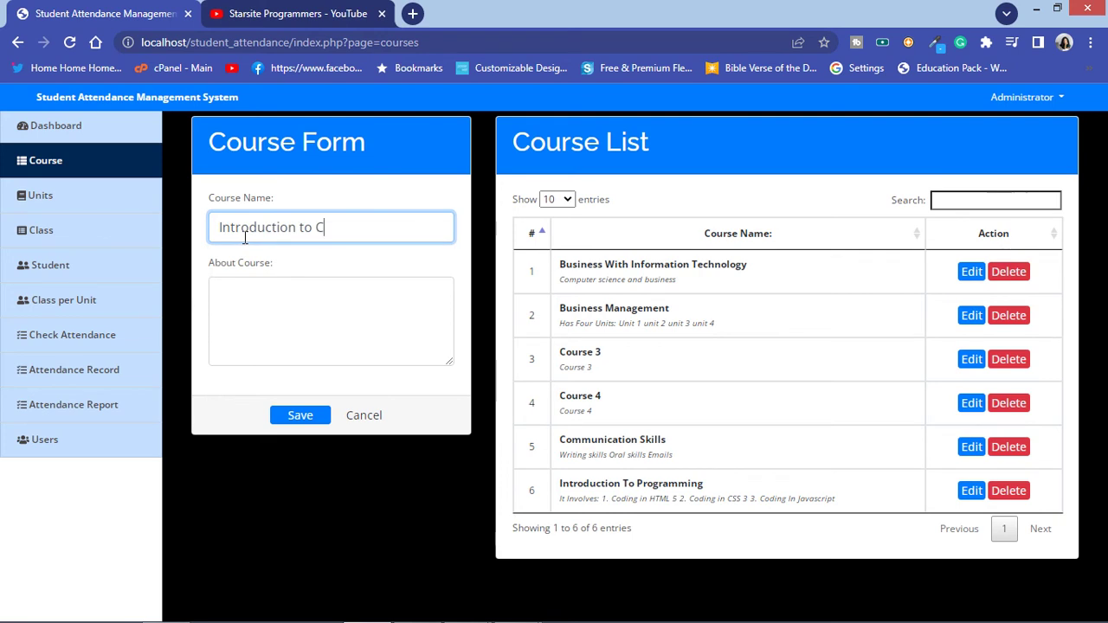
pyautogui.write('£')
pyautogui.press('BackSpace')
pyautogui.write('3')
pyautogui.press('BackSpace')
pyautogui.write("'")
pyautogui.write('#')
pyautogui.write(' Pr')
pyautogui.write('ogrammin')
pyautogui.write('g')
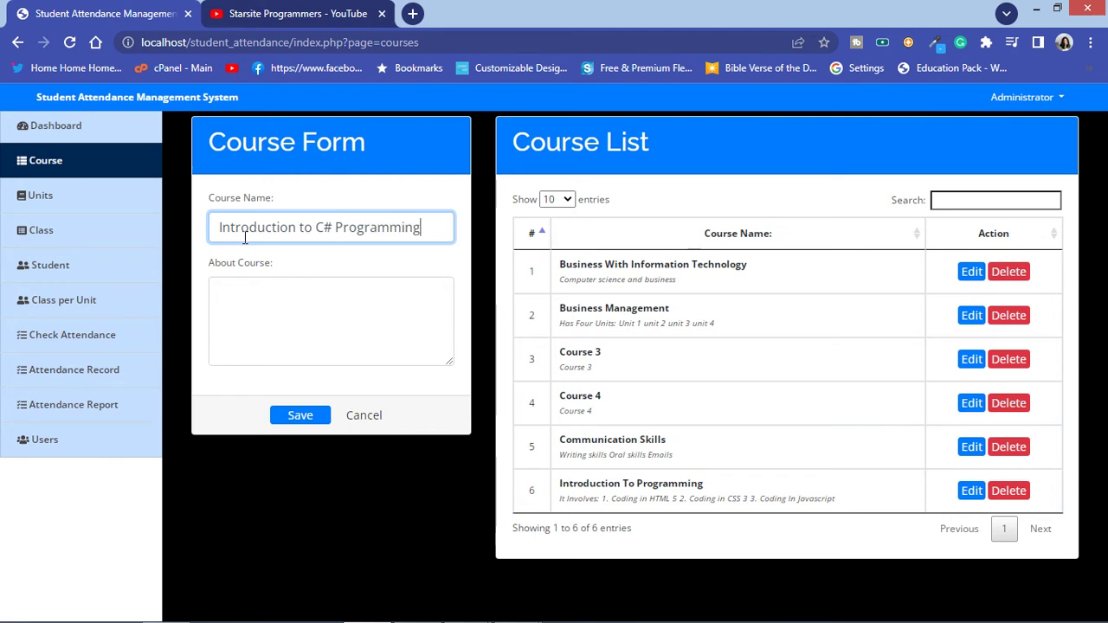
pyautogui.click(233, 298)
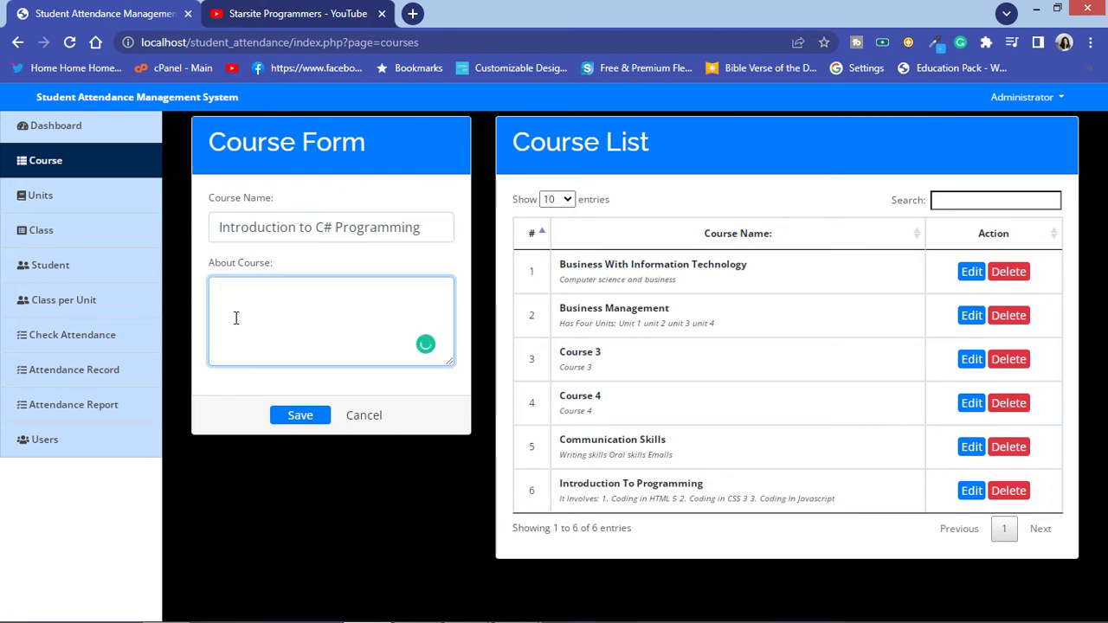
# Step: Describe the course as an introduction to programming in C# for first-year students
pyautogui.write('It s introduction t')
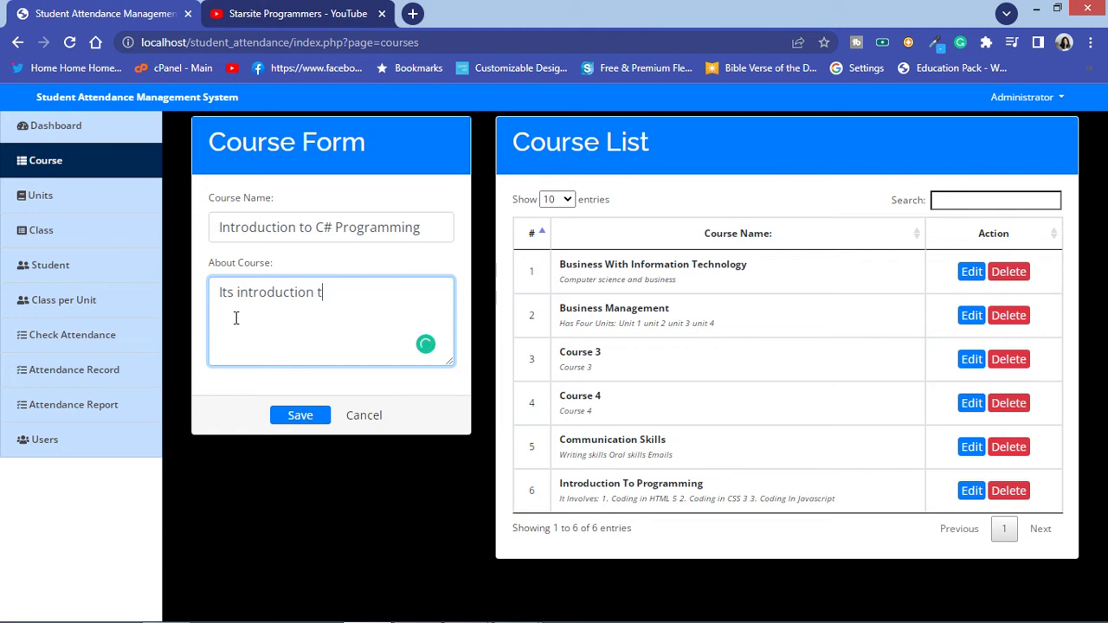
pyautogui.write('o programming in c')
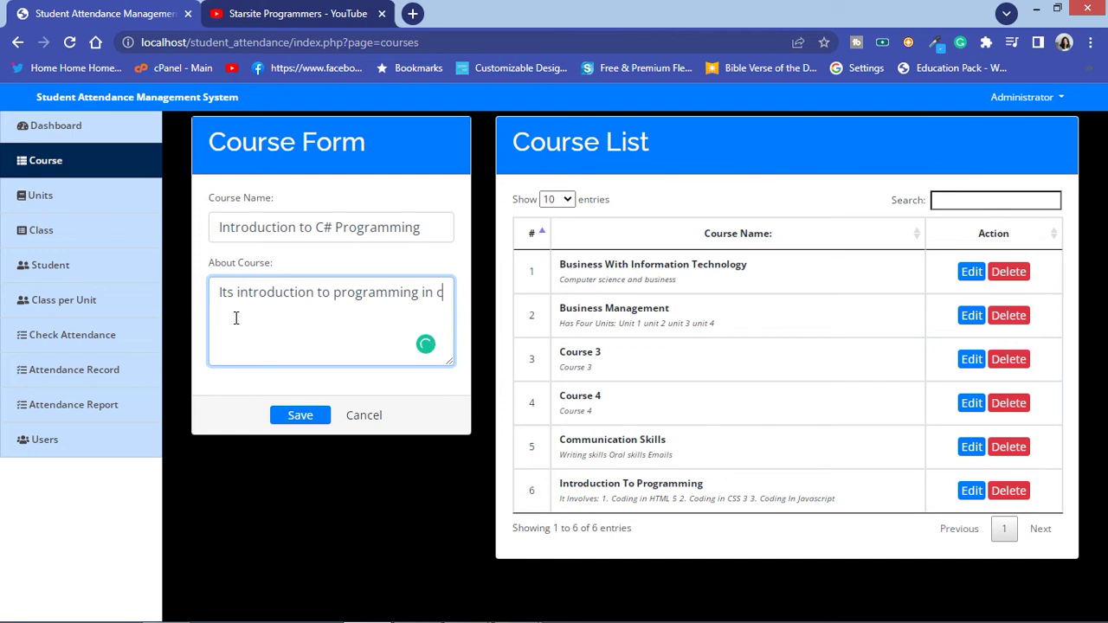
pyautogui.write("'")
pyautogui.press('BackSpace')
pyautogui.write('# for first year students')
pyautogui.click(236, 316)
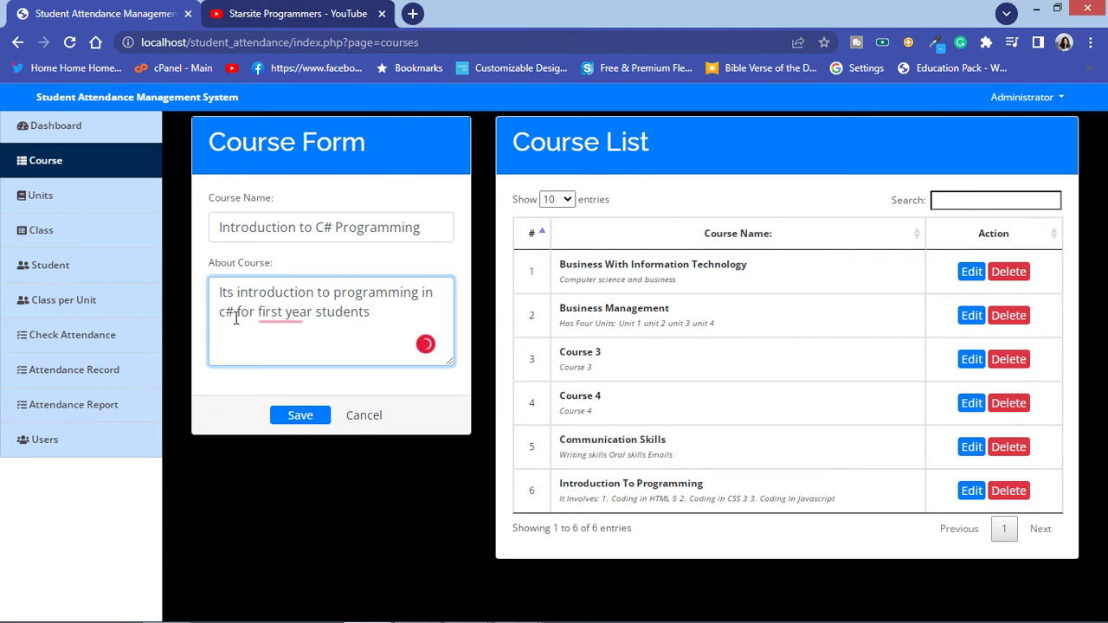
pyautogui.moveTo(286, 314)
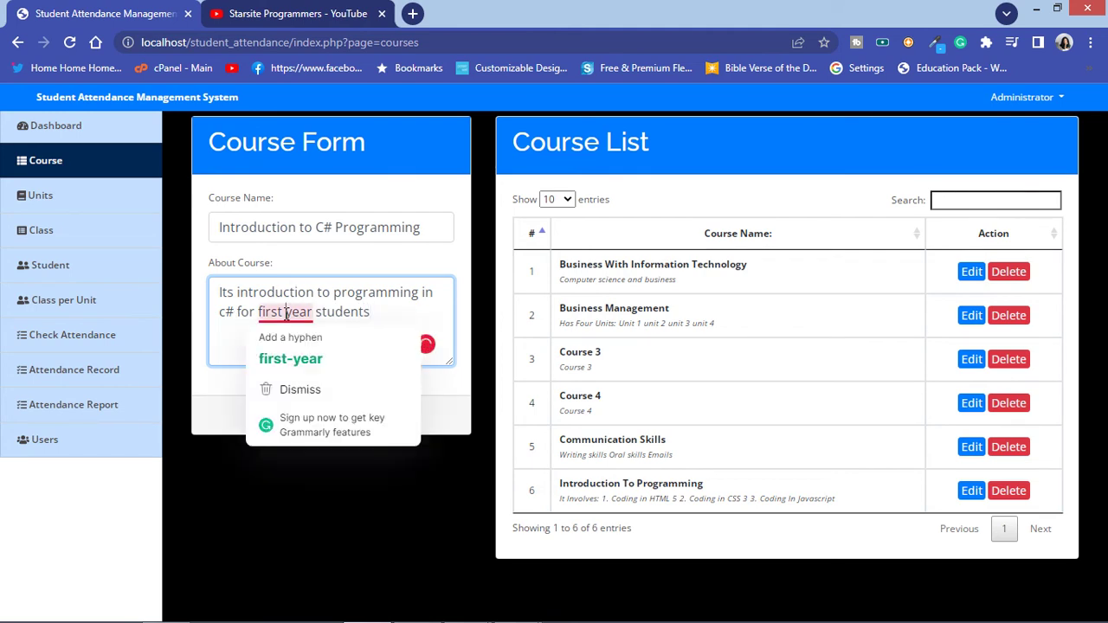
pyautogui.click(286, 358)
# Step: Save the course and reopen course 7, Introduction To C# Programming, for editing
pyautogui.click(300, 416)
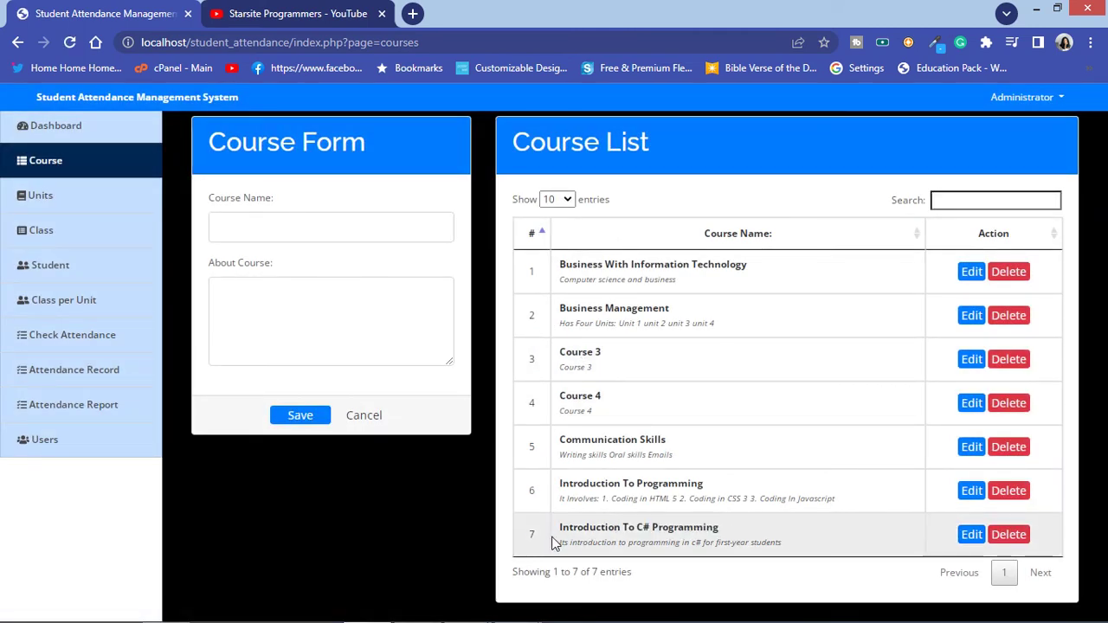
pyautogui.moveTo(556, 542)
pyautogui.mouseDown()
pyautogui.moveTo(599, 528)
pyautogui.moveTo(564, 527)
pyautogui.mouseUp()
pyautogui.click(799, 538)
pyautogui.click(967, 535)
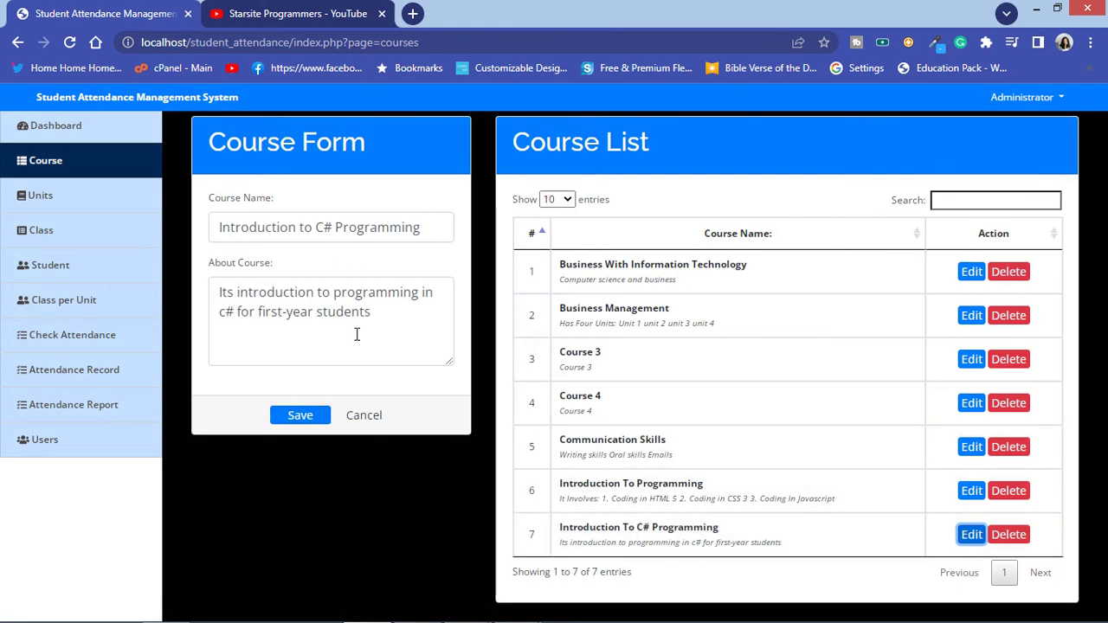
pyautogui.click(970, 535)
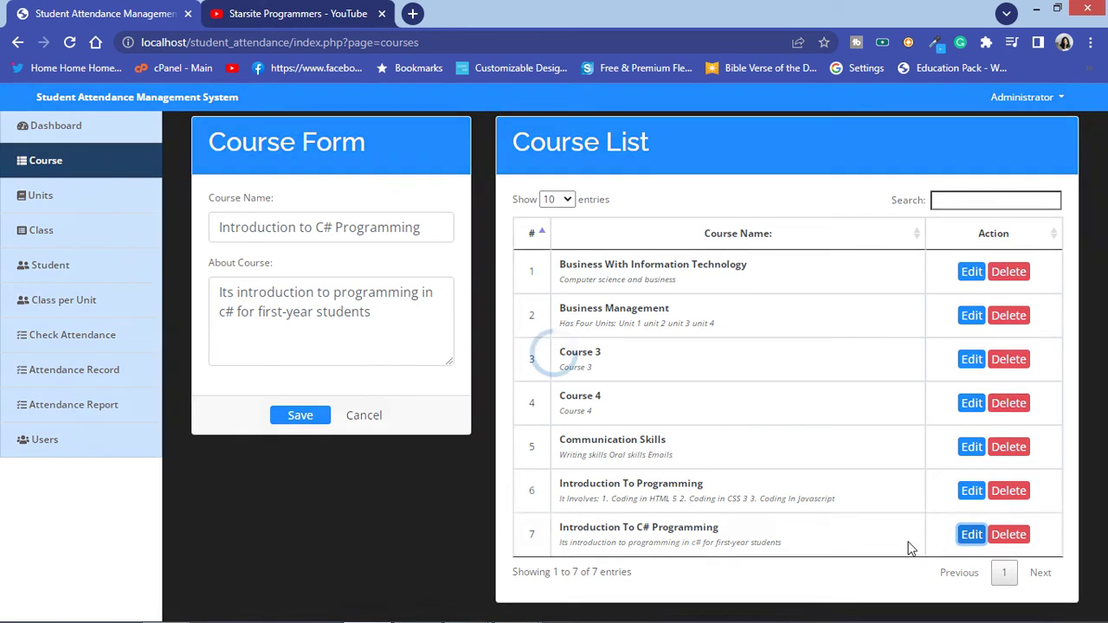
pyautogui.click(76, 206)
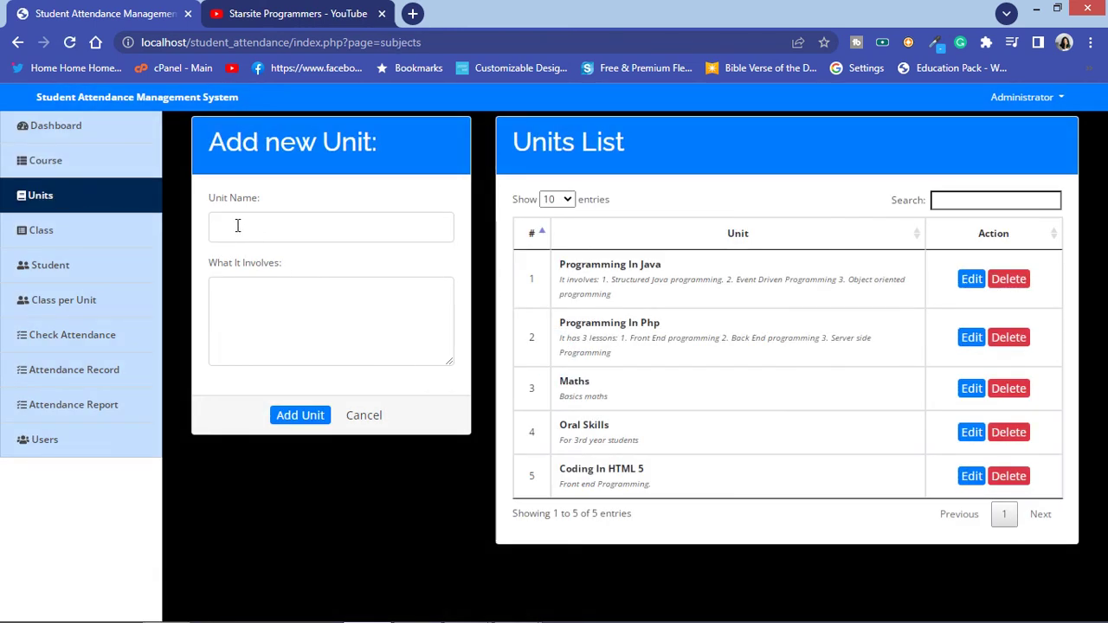
# Step: Add unit 'Object oriented programming in c#' described as 'Programming Basics' and 'c# beginner tutorials'
pyautogui.click(222, 223)
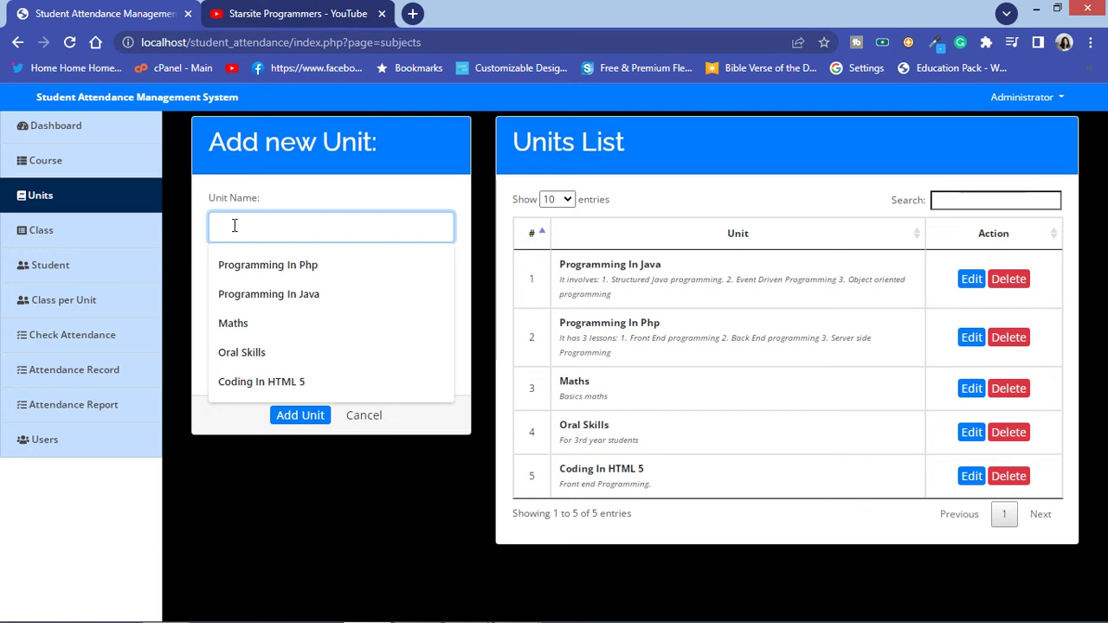
pyautogui.write('O')
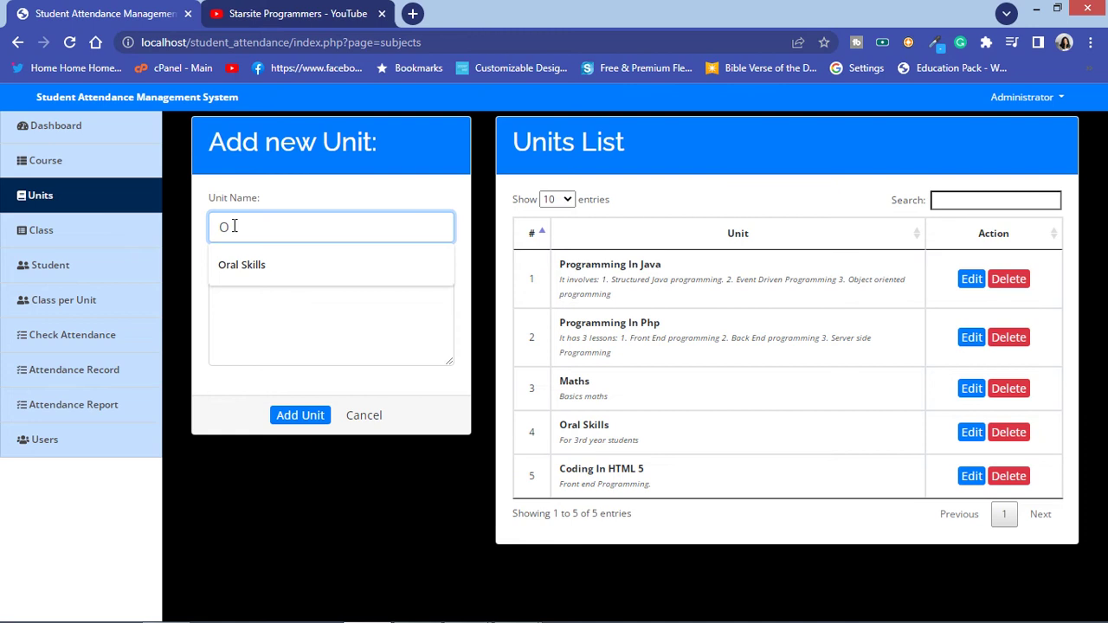
pyautogui.write('bject')
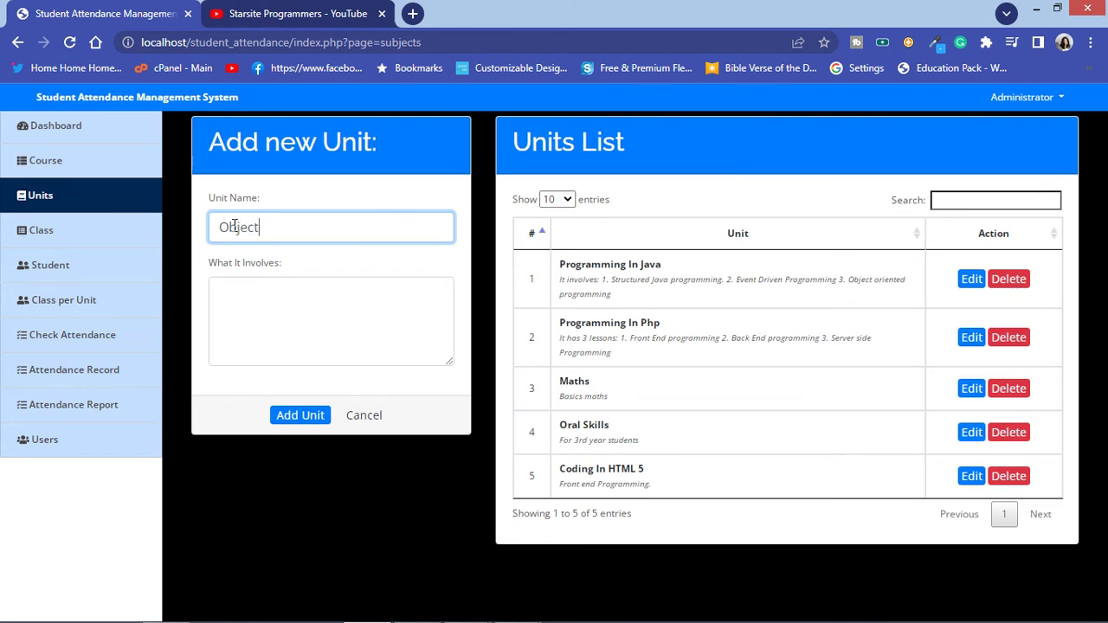
pyautogui.write(' oriented programming ')
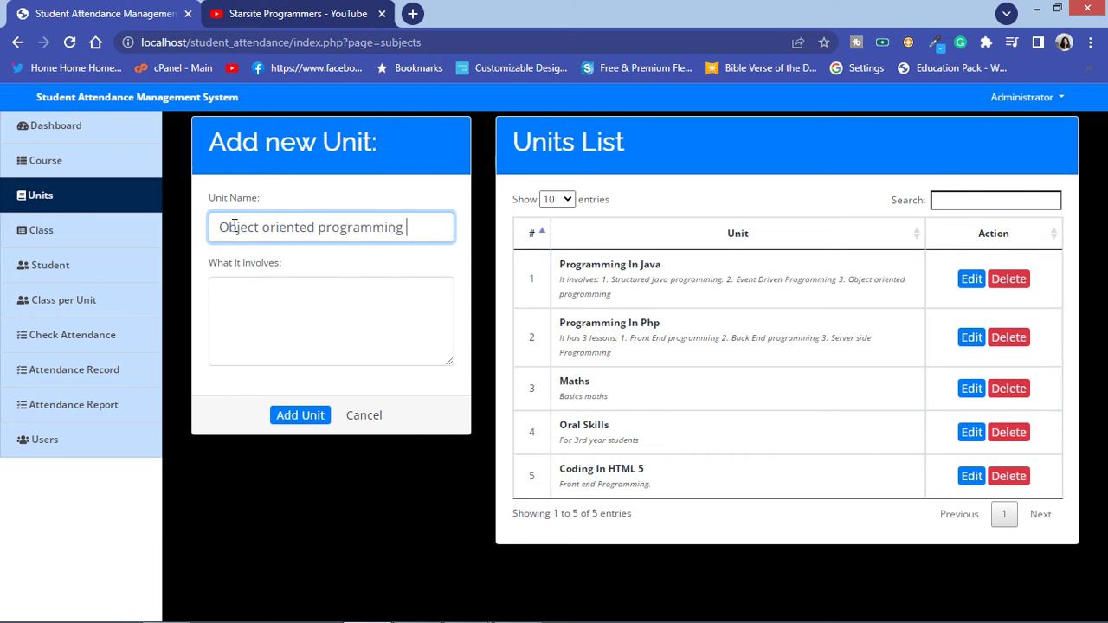
pyautogui.write('in c#')
pyautogui.click(224, 329)
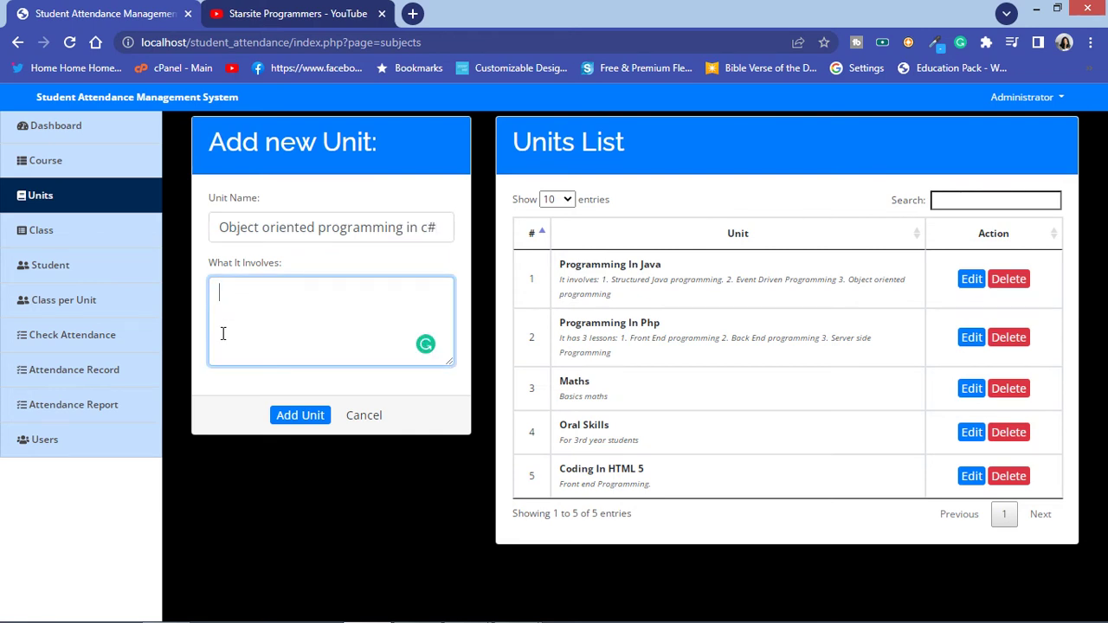
pyautogui.write('Programming ')
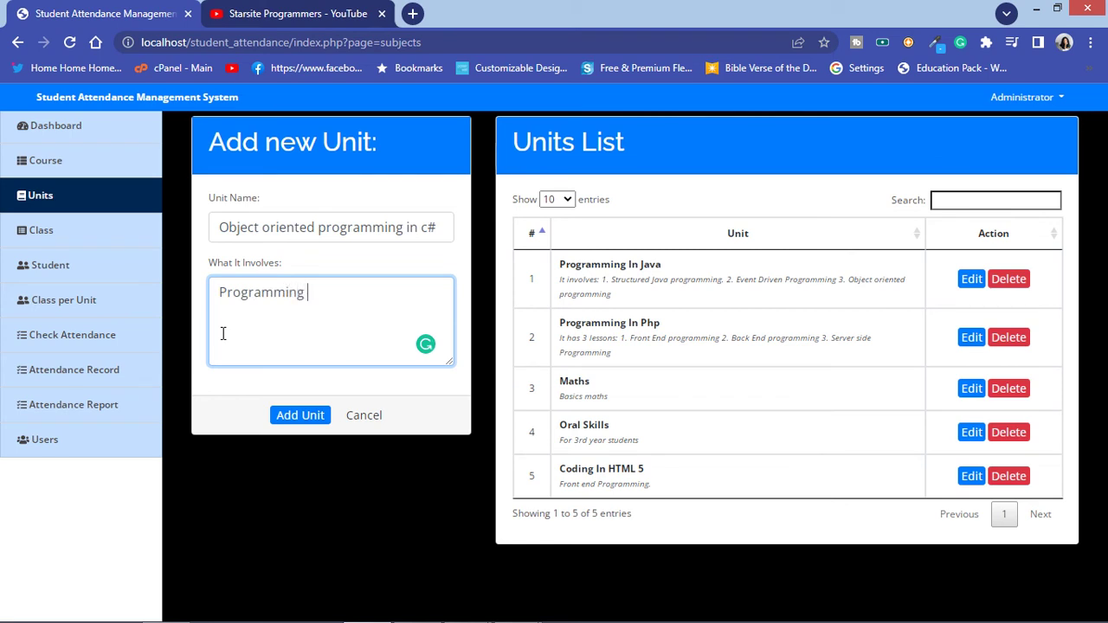
pyautogui.write('Basics')
pyautogui.write('c')
pyautogui.write('# ')
pyautogui.write('beginner ')
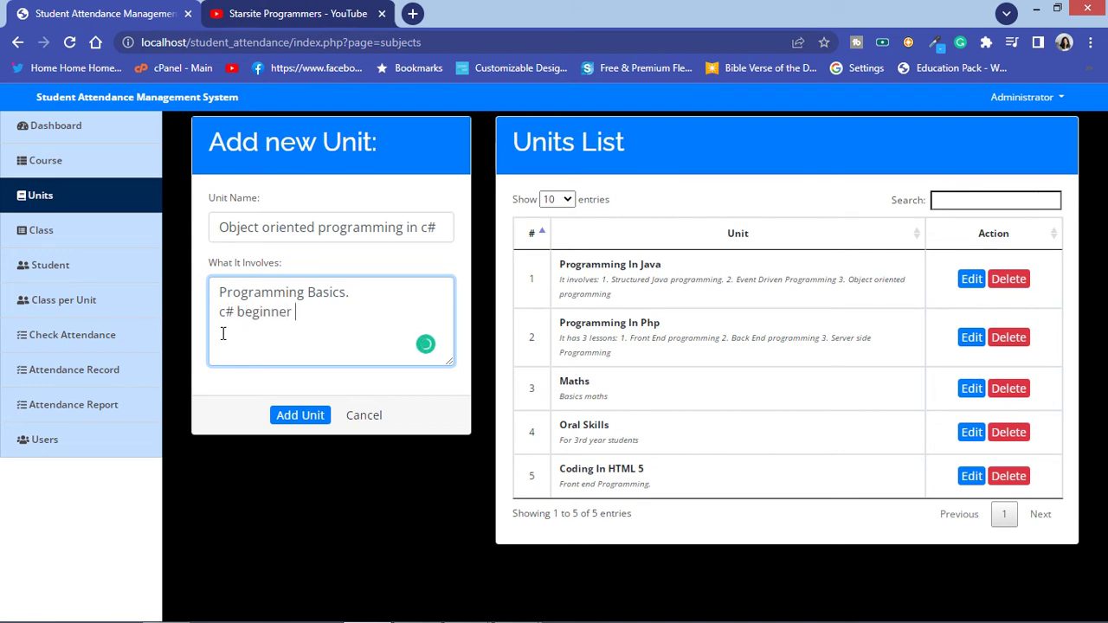
pyautogui.write('tutorials')
pyautogui.click(299, 414)
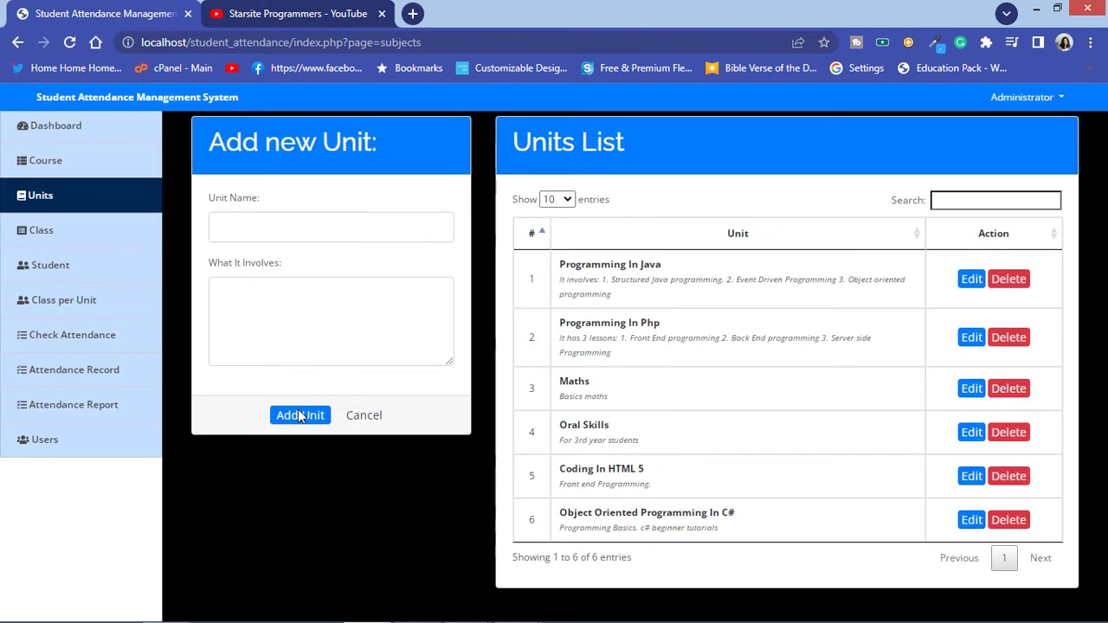
pyautogui.click(92, 238)
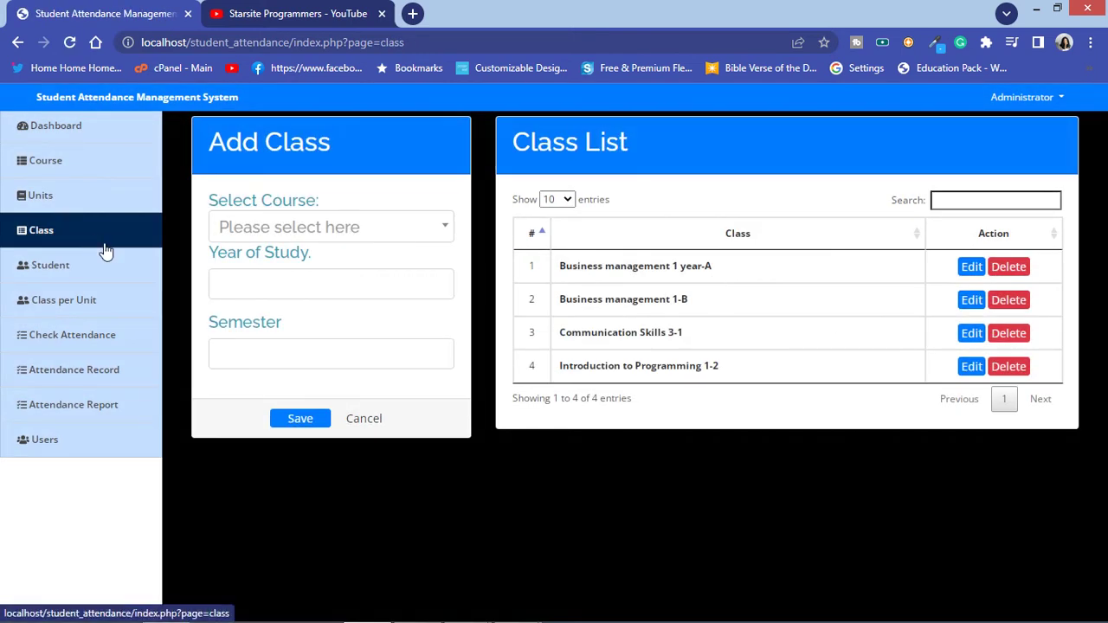
# Step: Save a class for course Introduction to C# Programming, year '1 year', semester 1
pyautogui.click(359, 238)
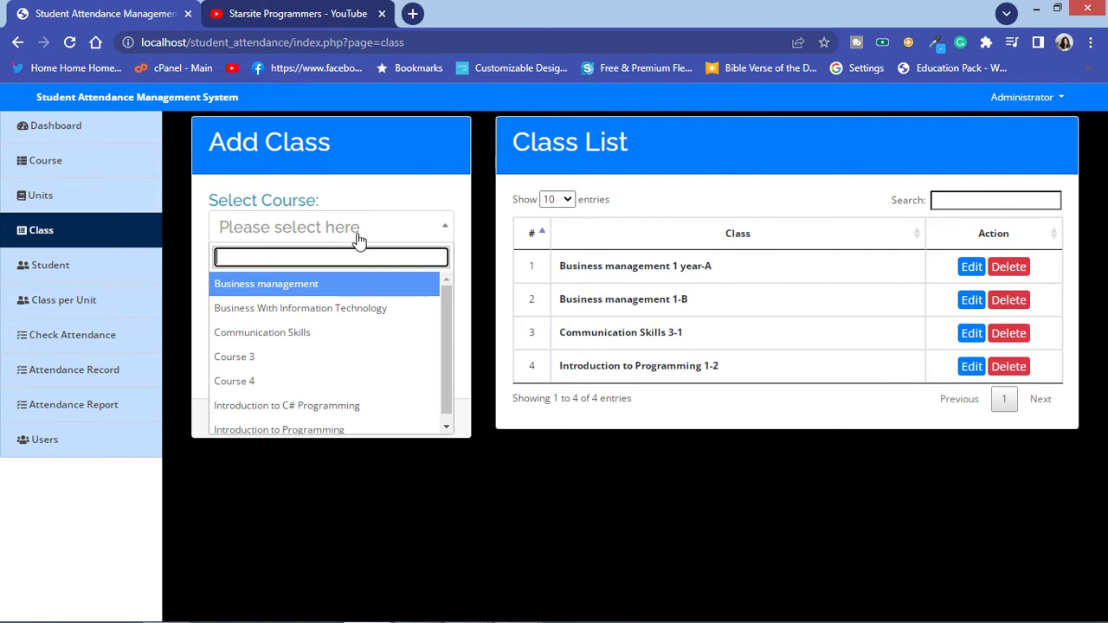
pyautogui.click(352, 405)
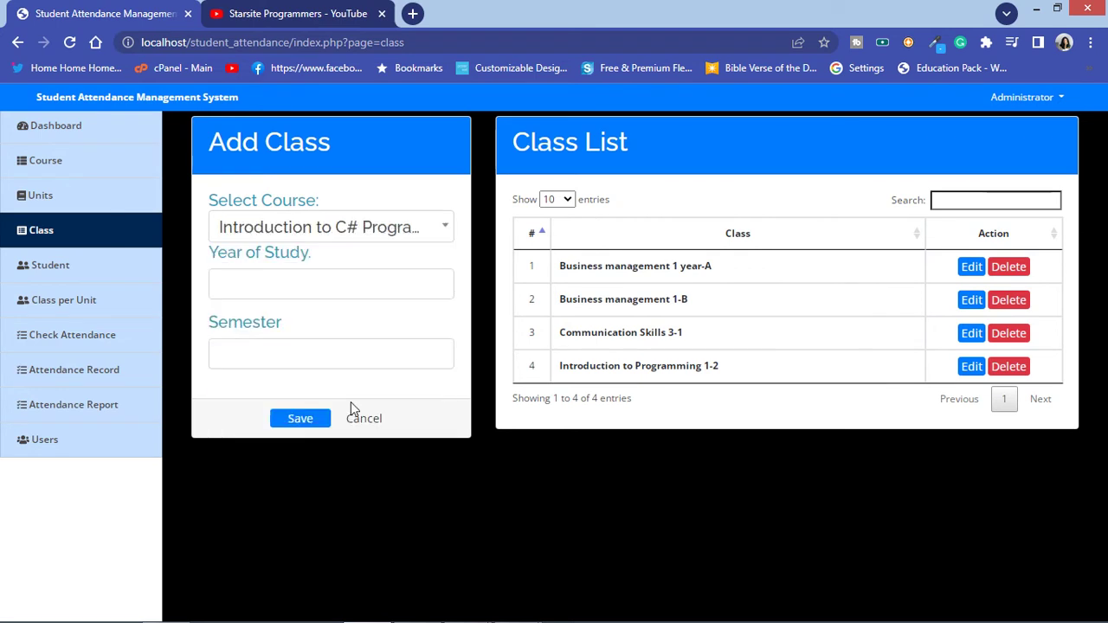
pyautogui.click(297, 270)
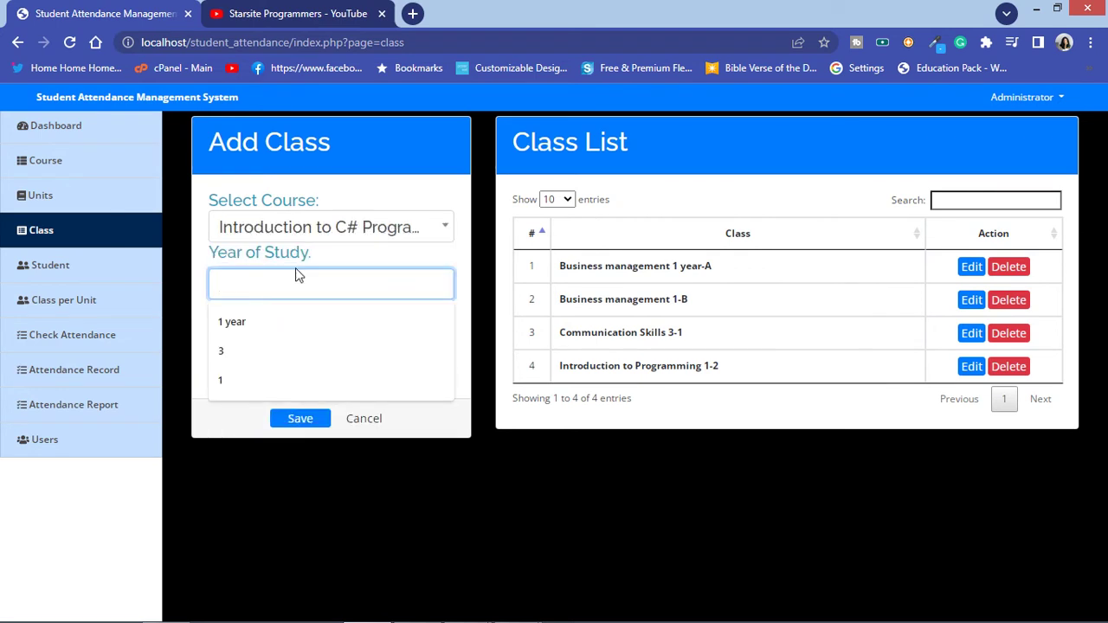
pyautogui.click(292, 326)
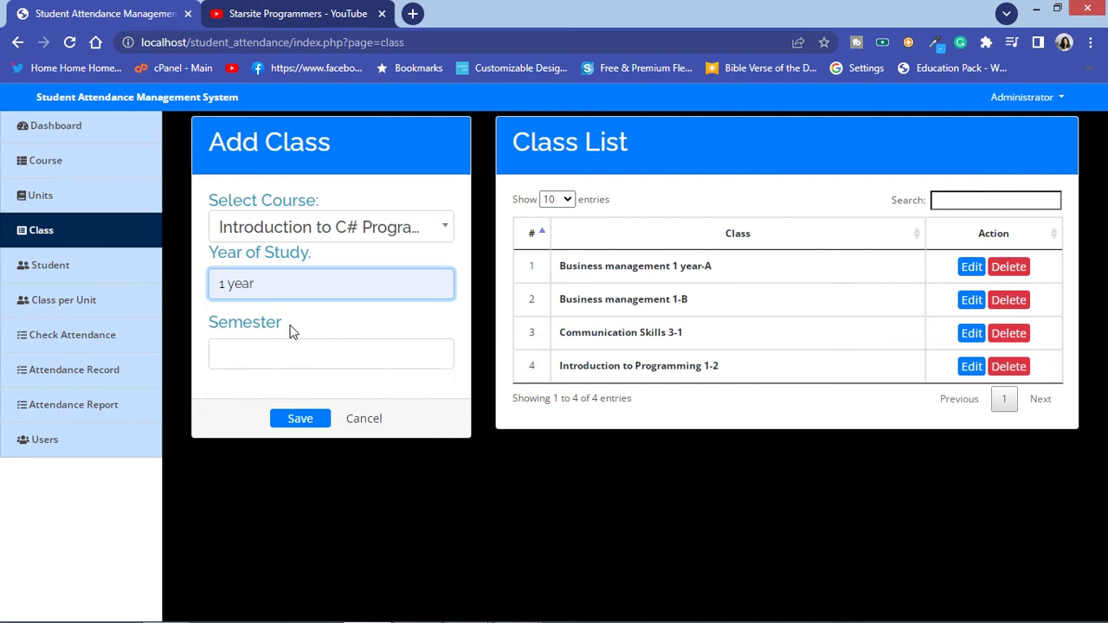
pyautogui.click(237, 358)
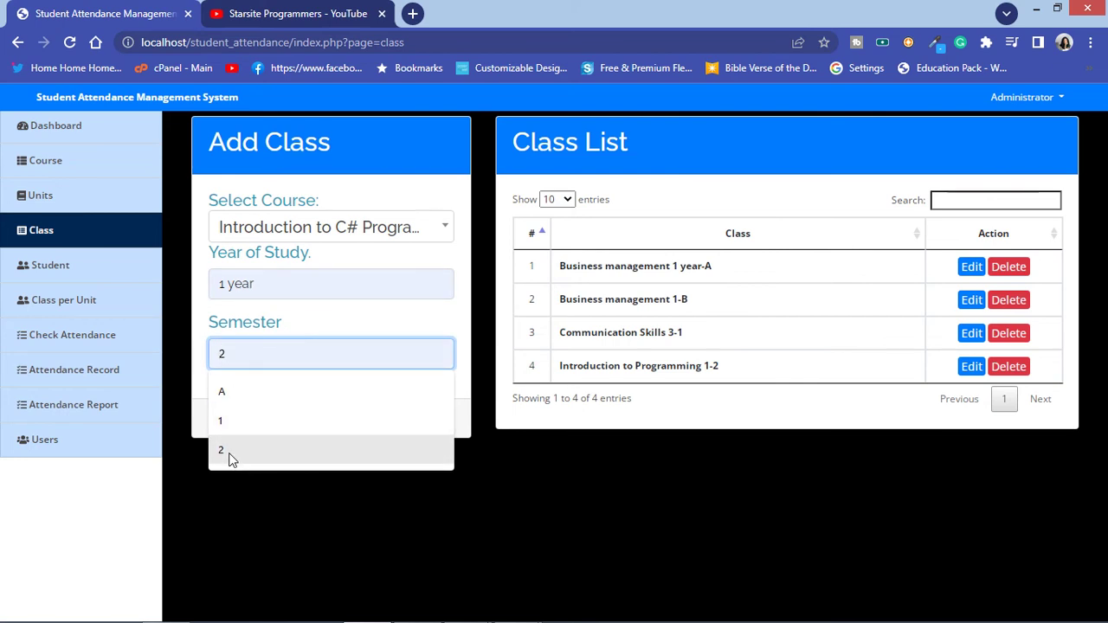
pyautogui.click(227, 423)
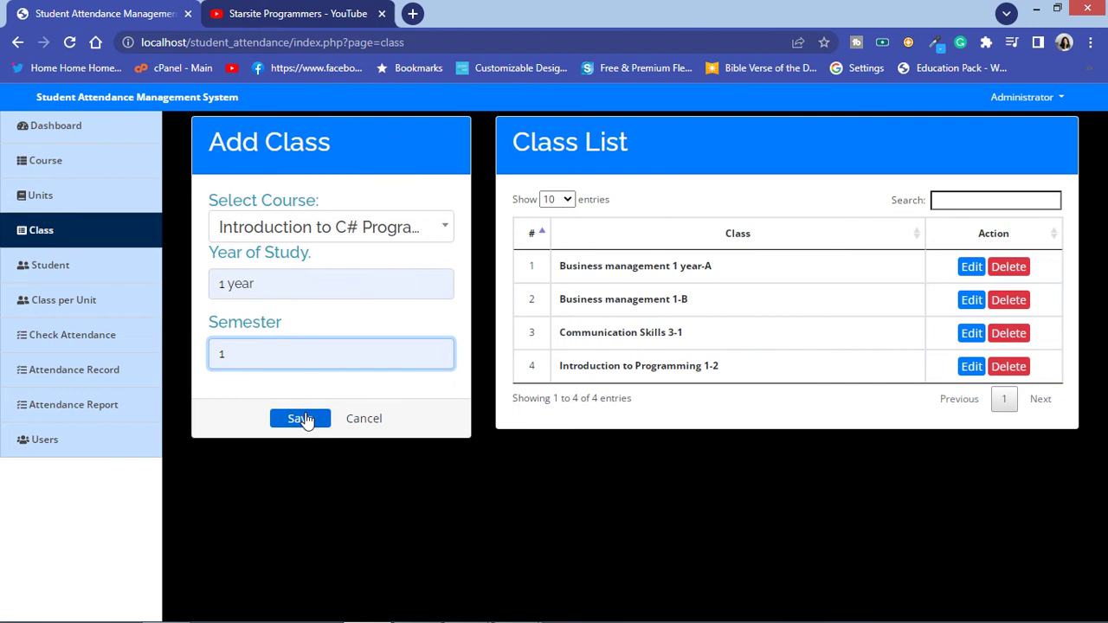
pyautogui.click(303, 417)
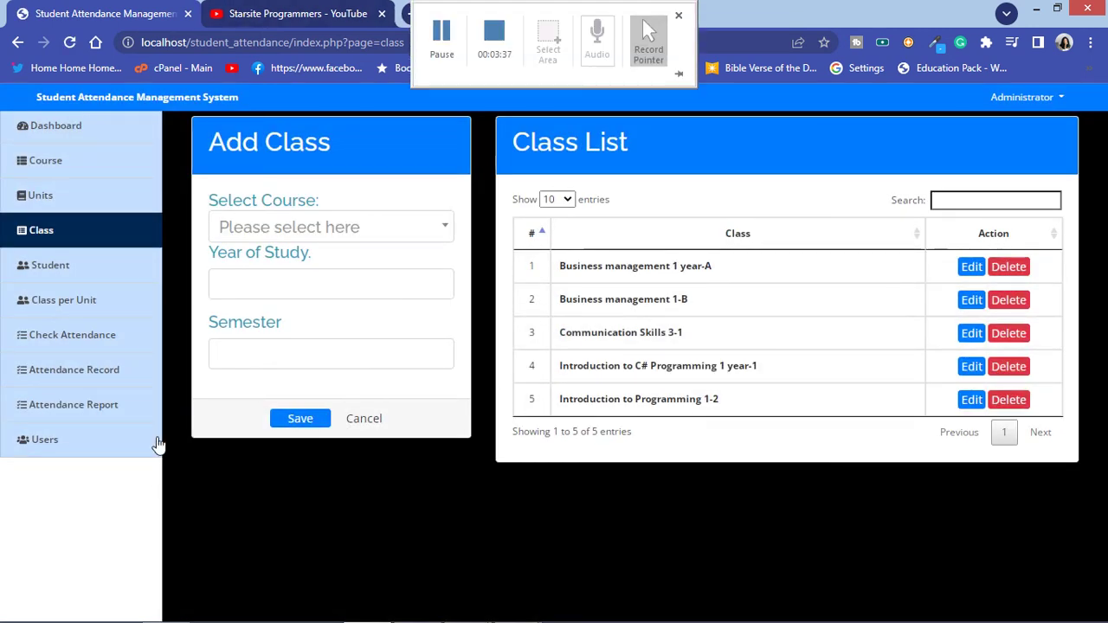
pyautogui.click(109, 266)
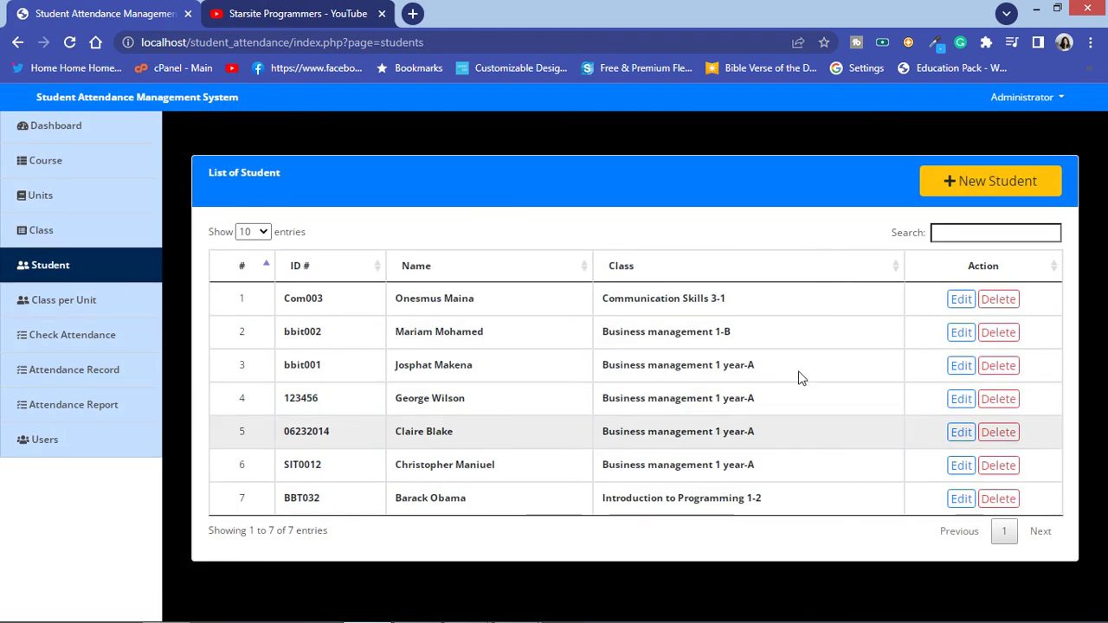
# Step: Add a student with their ID and full name to Introduction to C# Programming 1 year-1
pyautogui.click(969, 180)
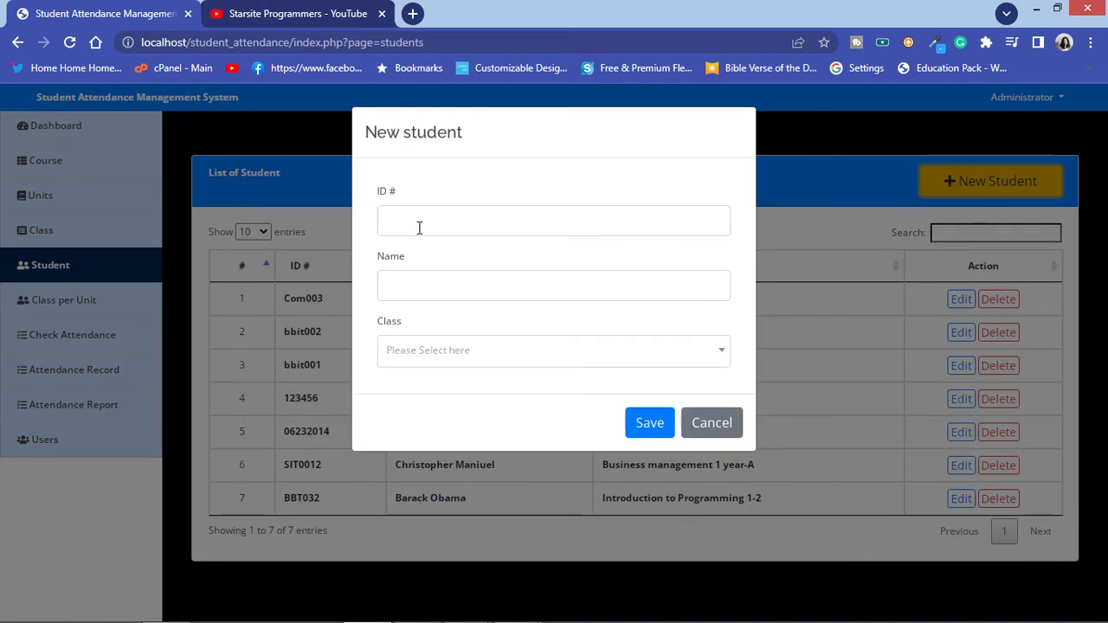
pyautogui.click(407, 221)
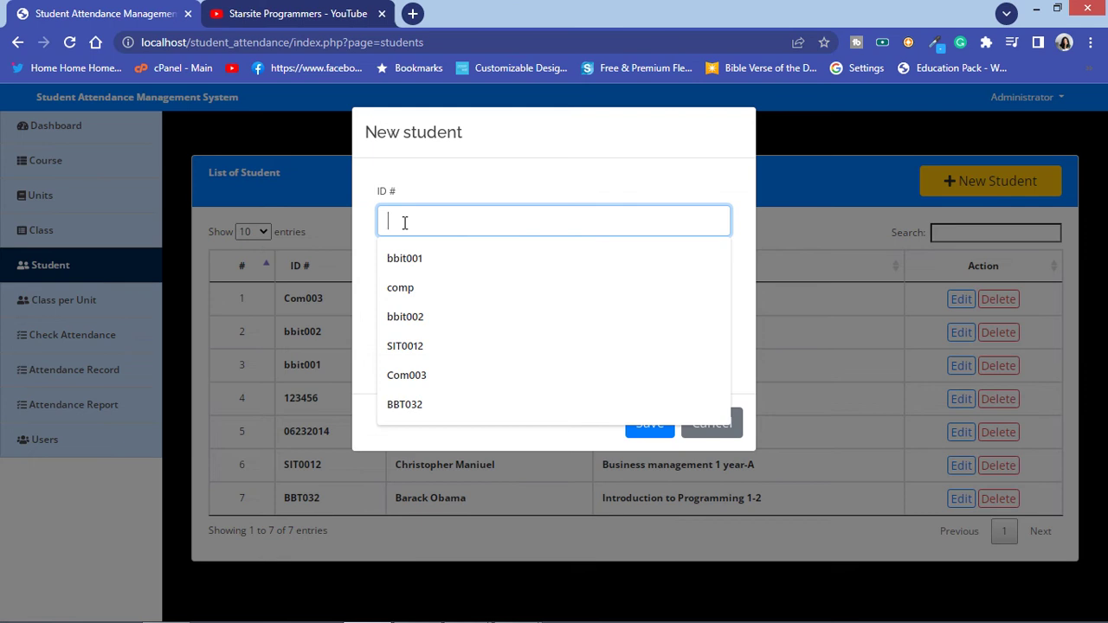
pyautogui.write('COM')
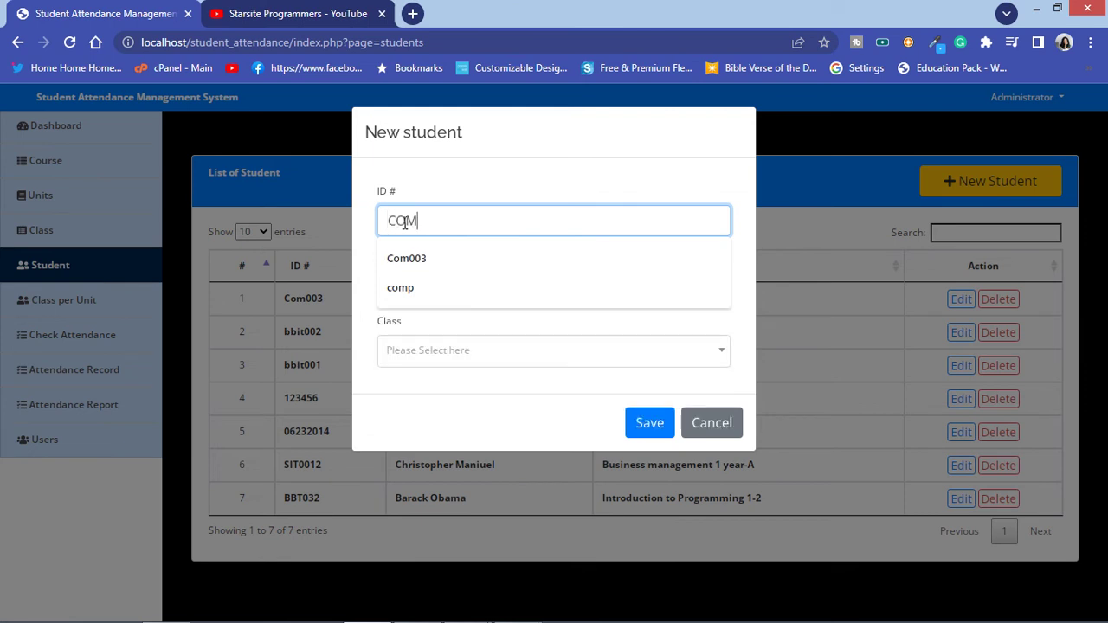
pyautogui.write('205')
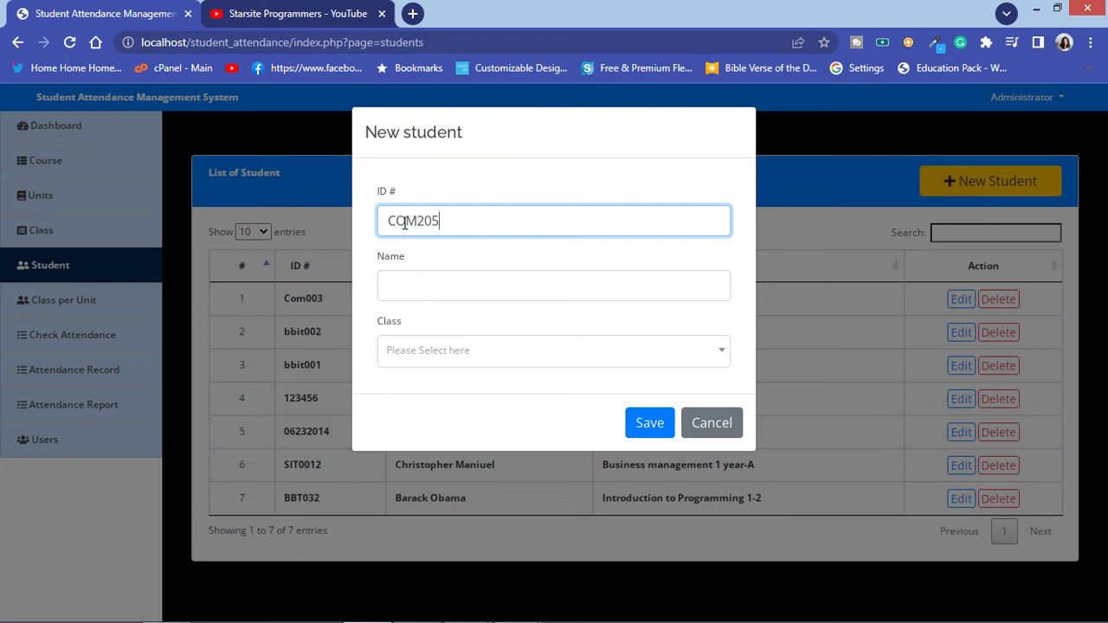
pyautogui.click(410, 285)
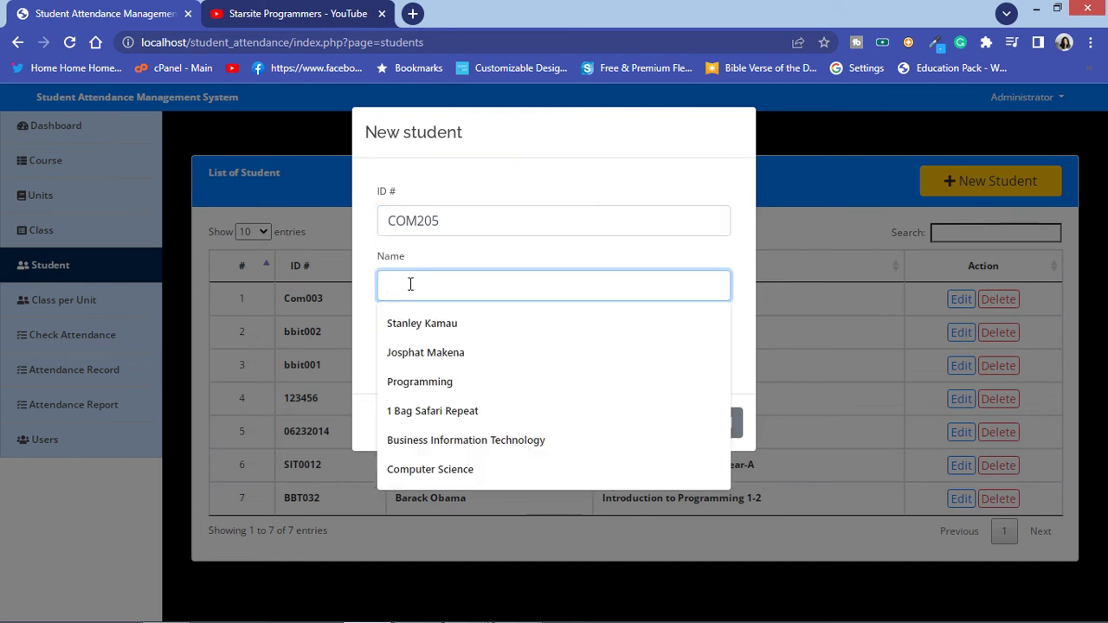
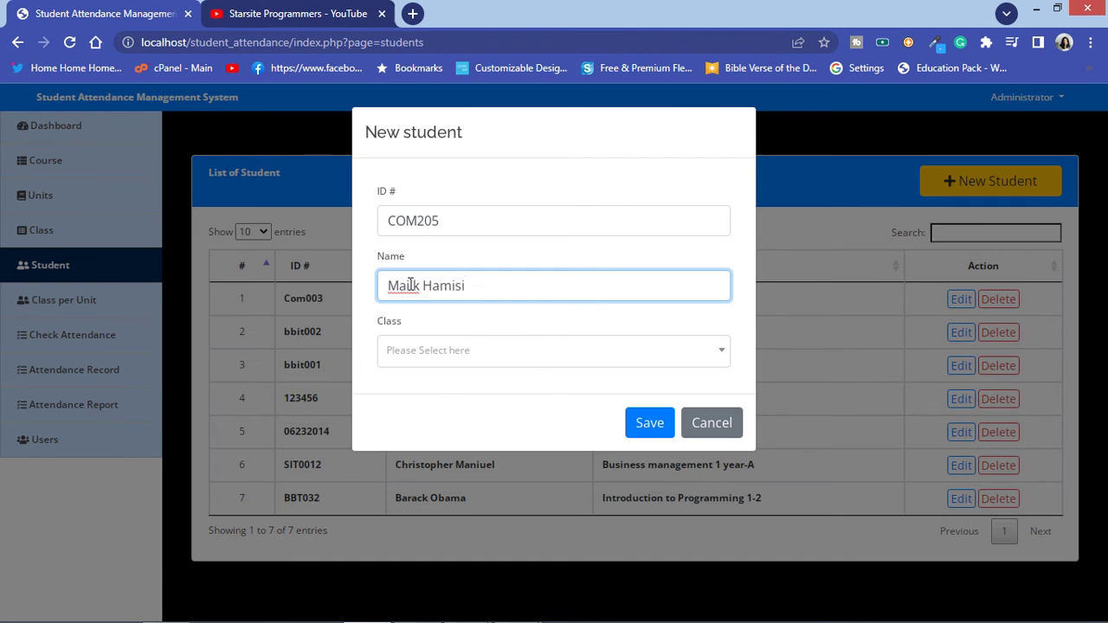
pyautogui.click(403, 354)
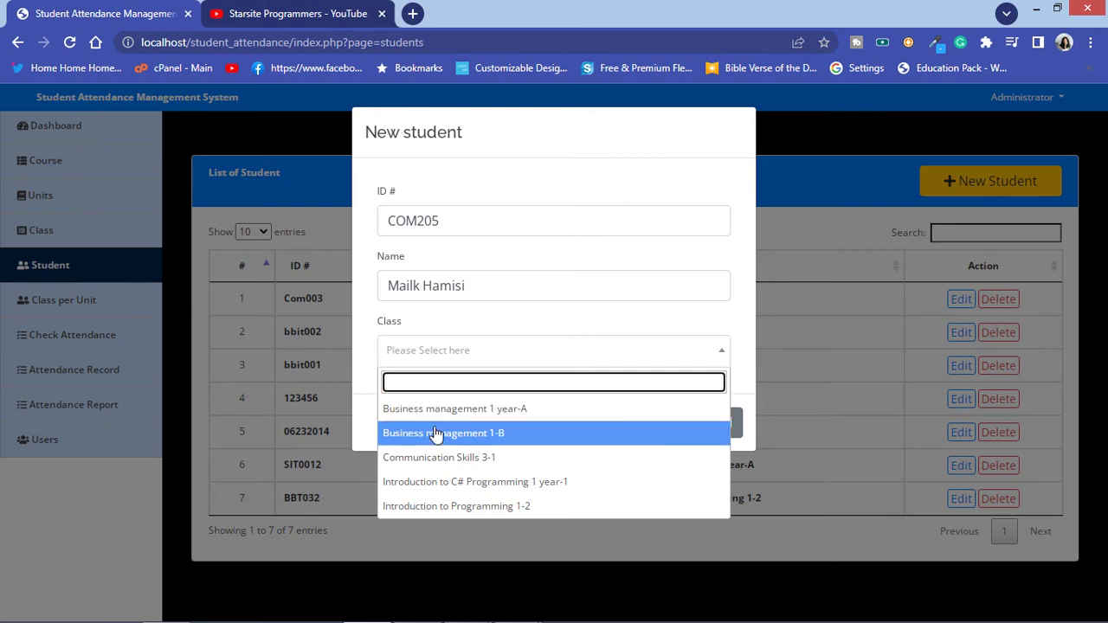
pyautogui.click(487, 484)
pyautogui.click(650, 426)
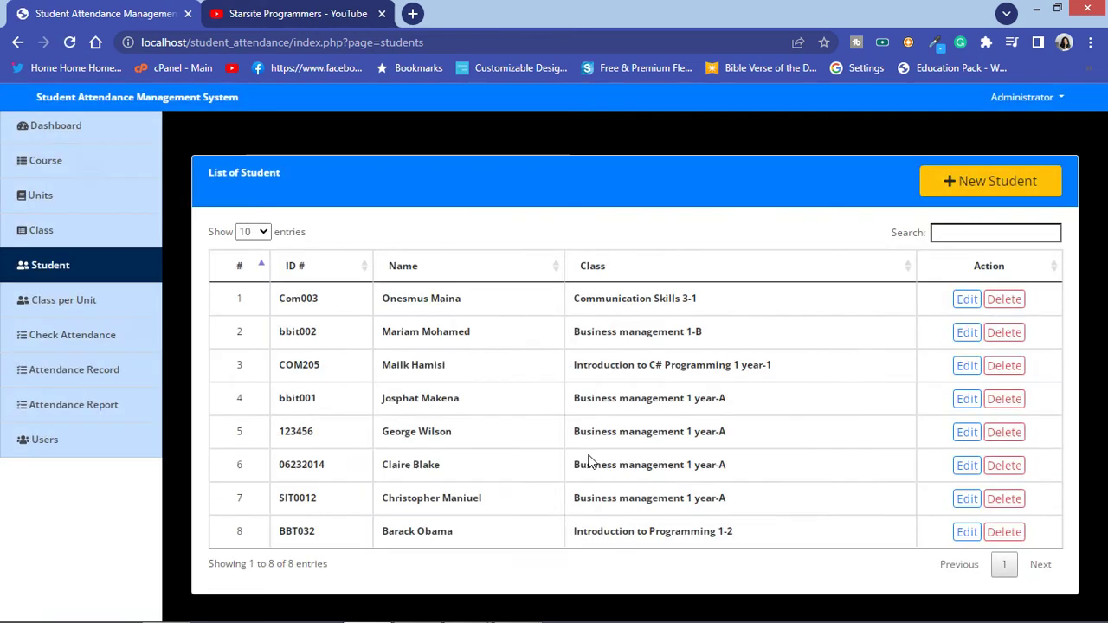
pyautogui.click(108, 301)
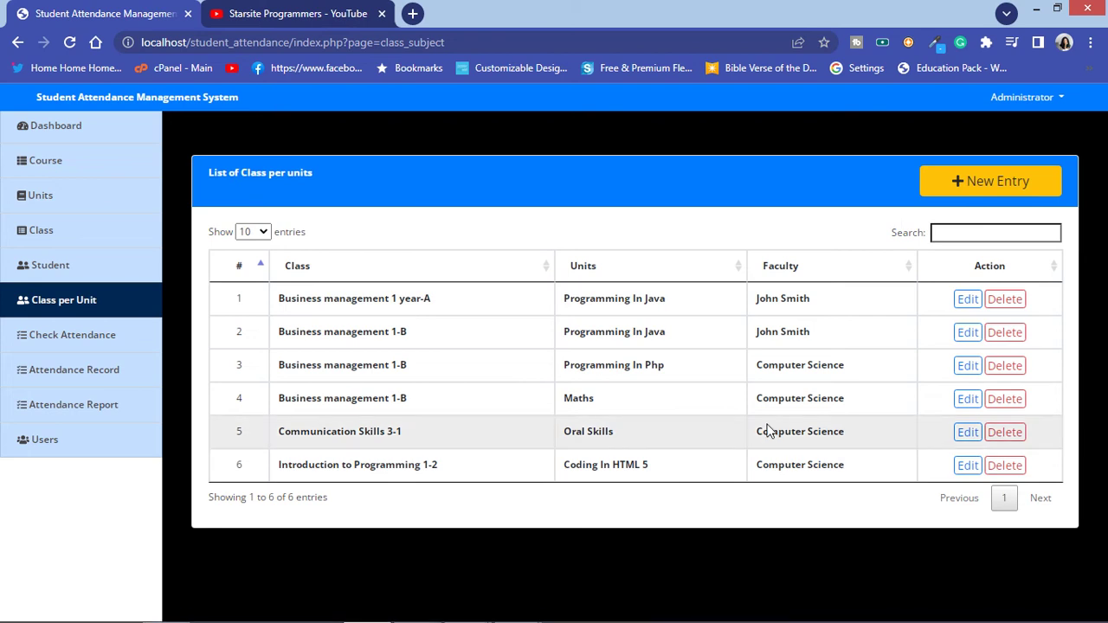
# Step: Save an entry: class Introduction to C# Programming 1 year-1, Computer Science, Object Oriented Programming In C#
pyautogui.click(990, 180)
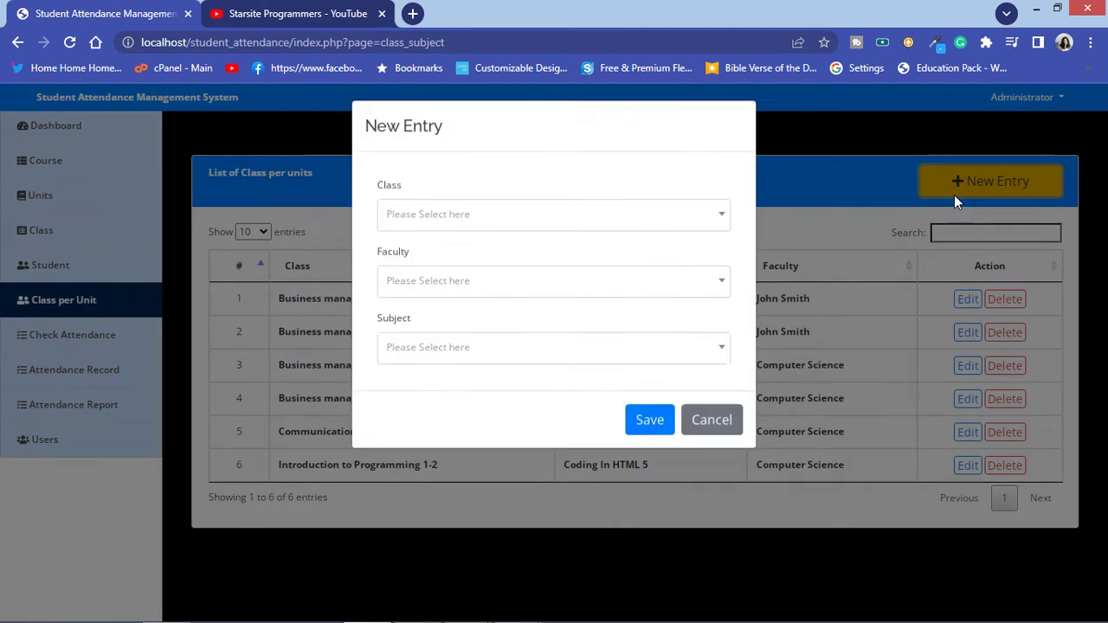
pyautogui.click(530, 223)
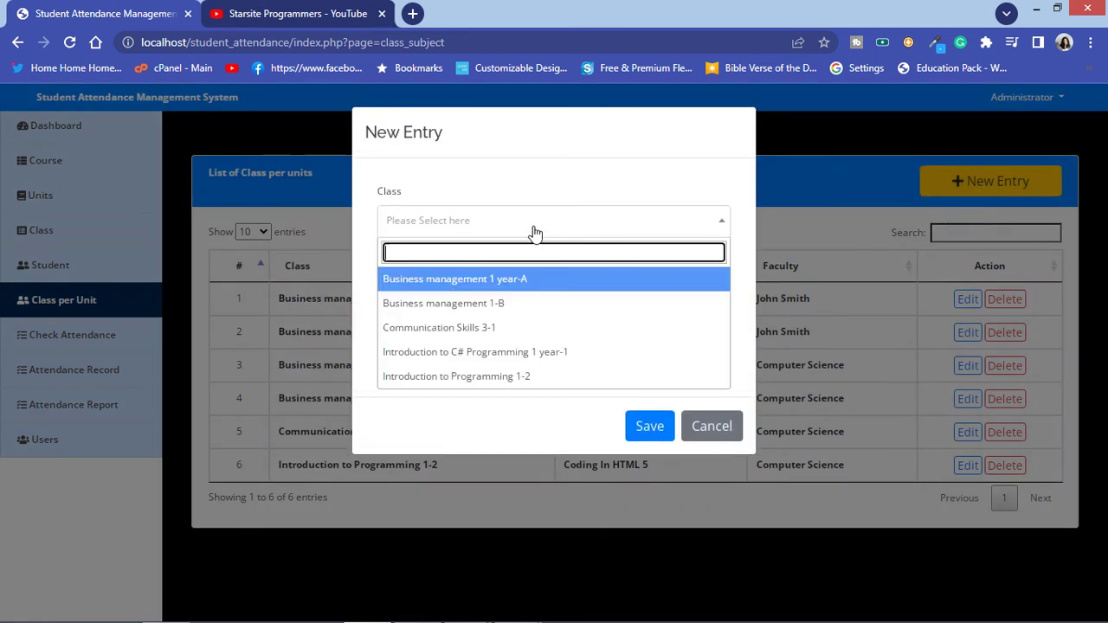
pyautogui.click(531, 351)
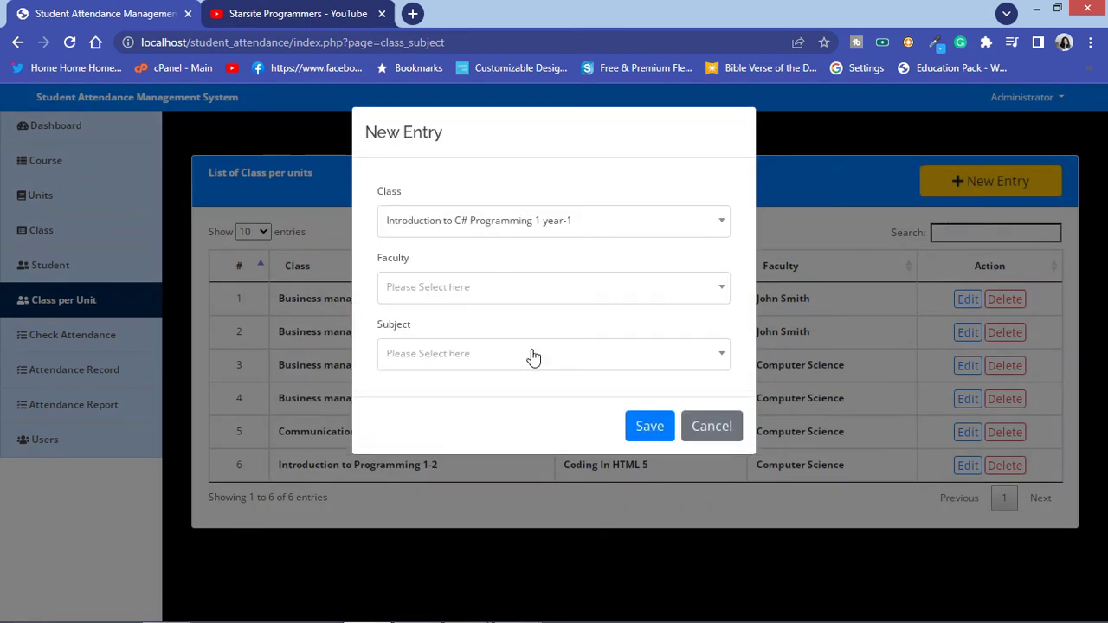
pyautogui.click(427, 299)
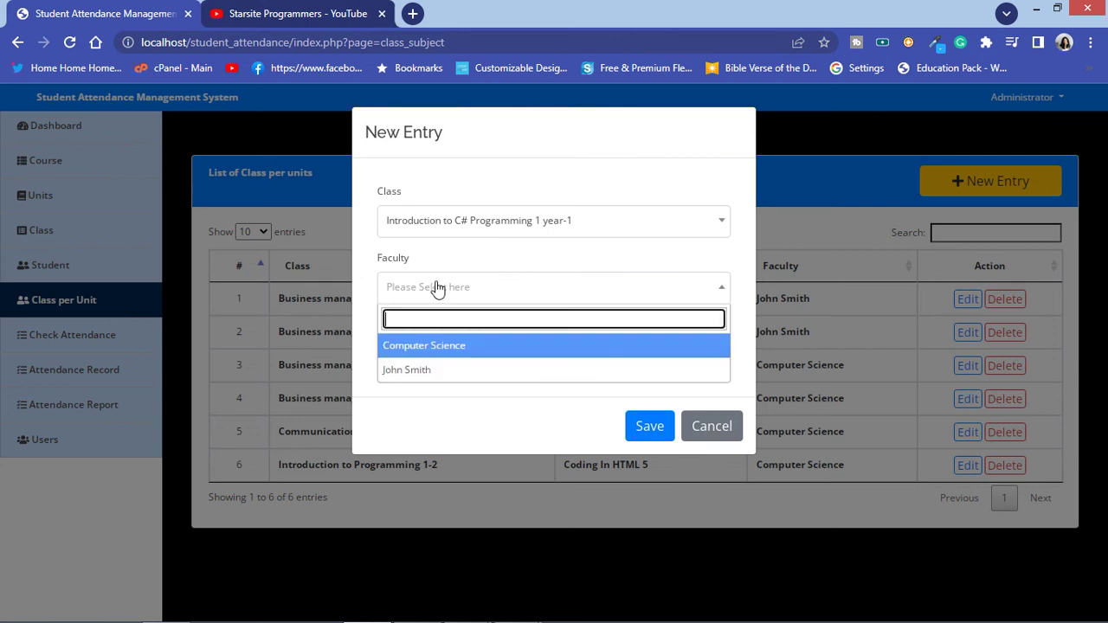
pyautogui.click(468, 349)
pyautogui.click(457, 360)
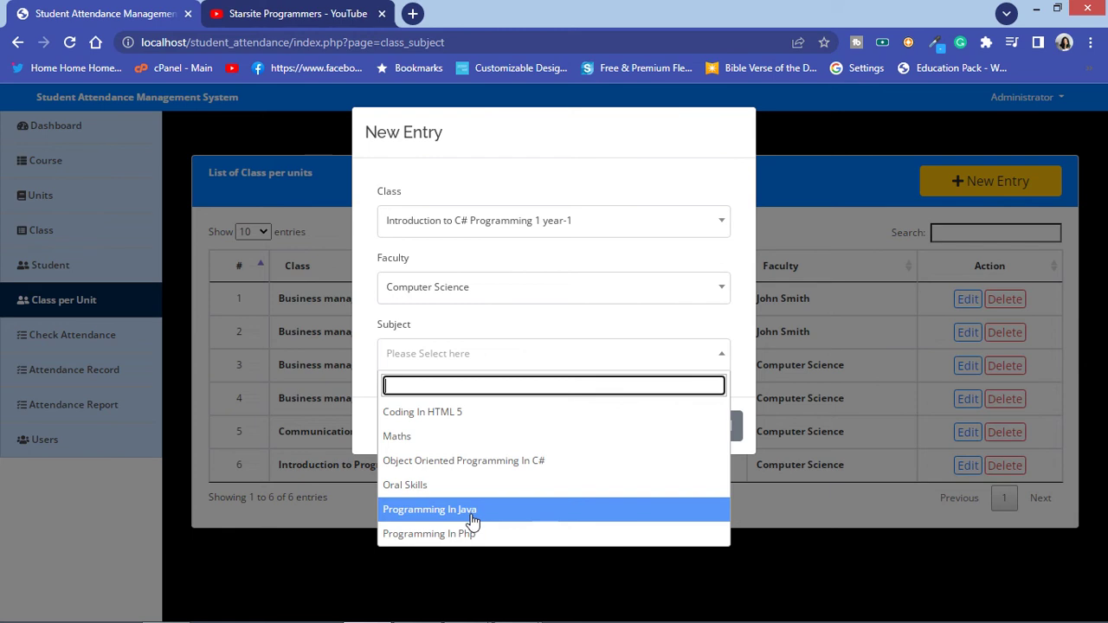
pyautogui.click(491, 462)
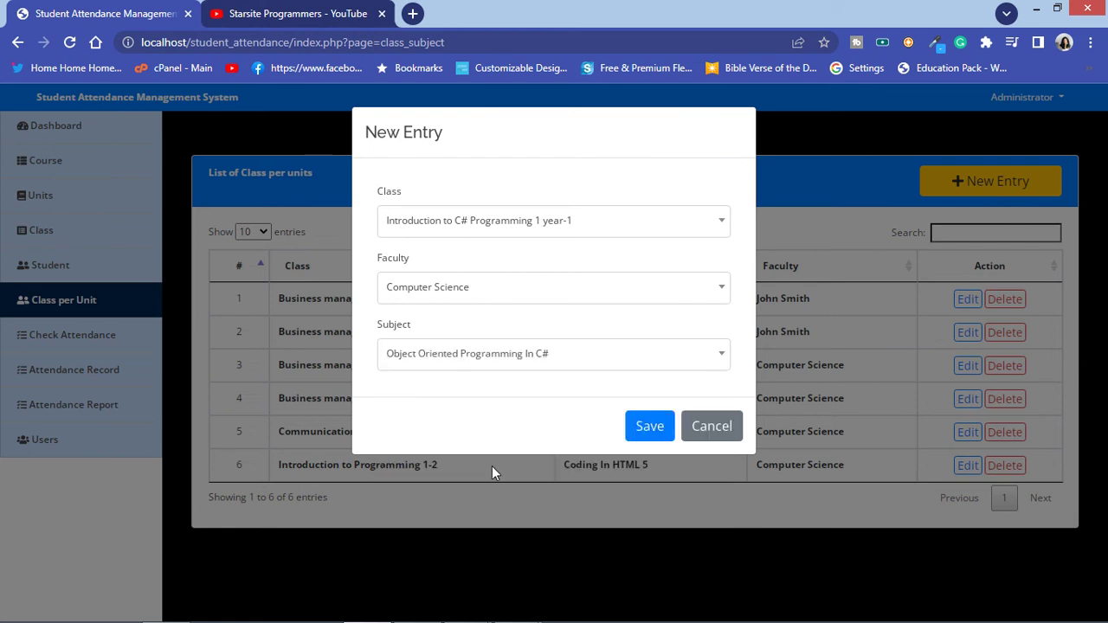
pyautogui.click(649, 425)
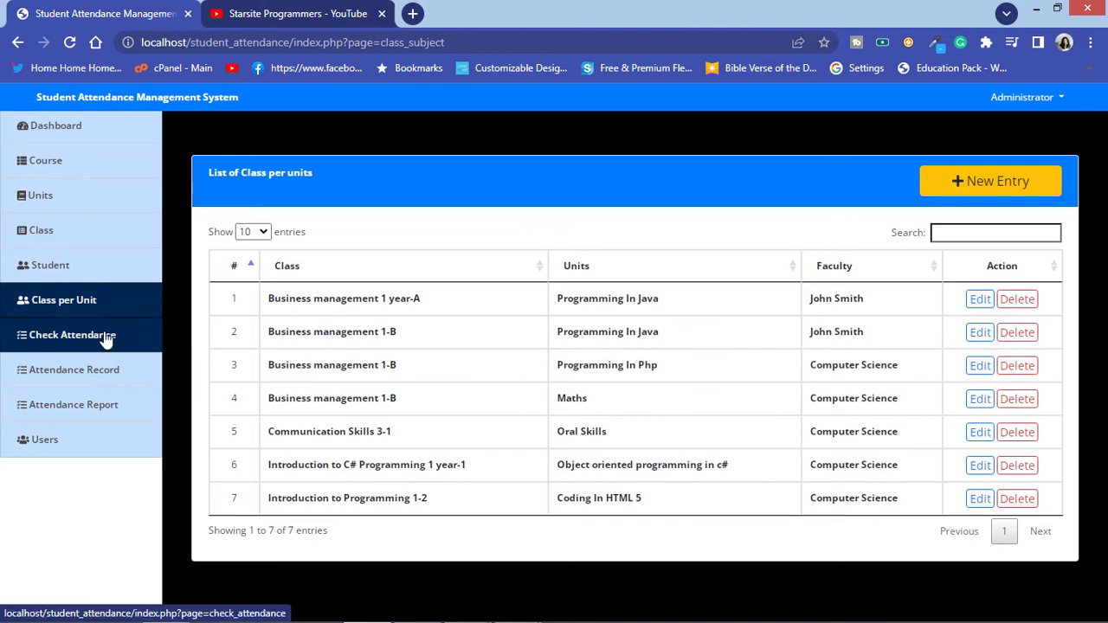
# Step: Mark the C# class's student Present for 21/04/2022 and save the attendance
pyautogui.click(105, 337)
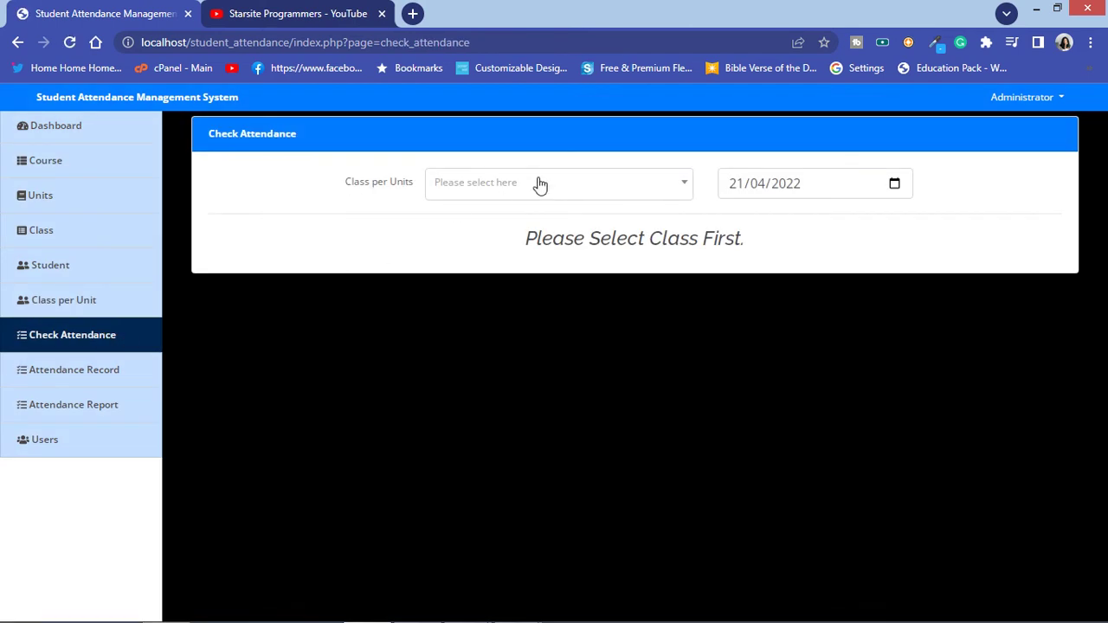
pyautogui.click(571, 183)
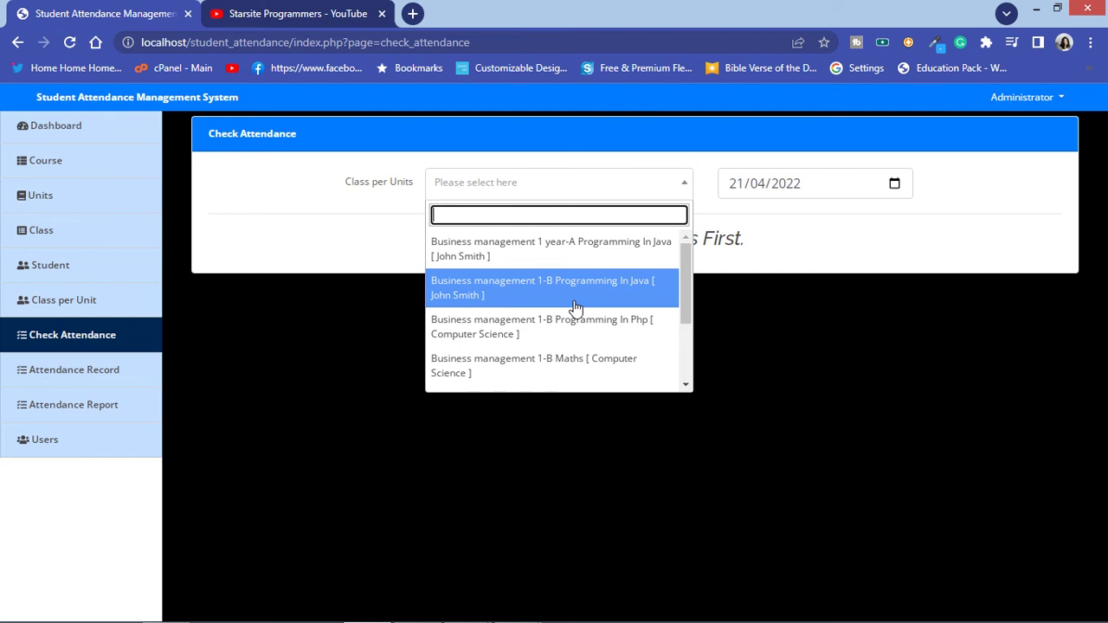
pyautogui.scroll(-3, 575, 303)
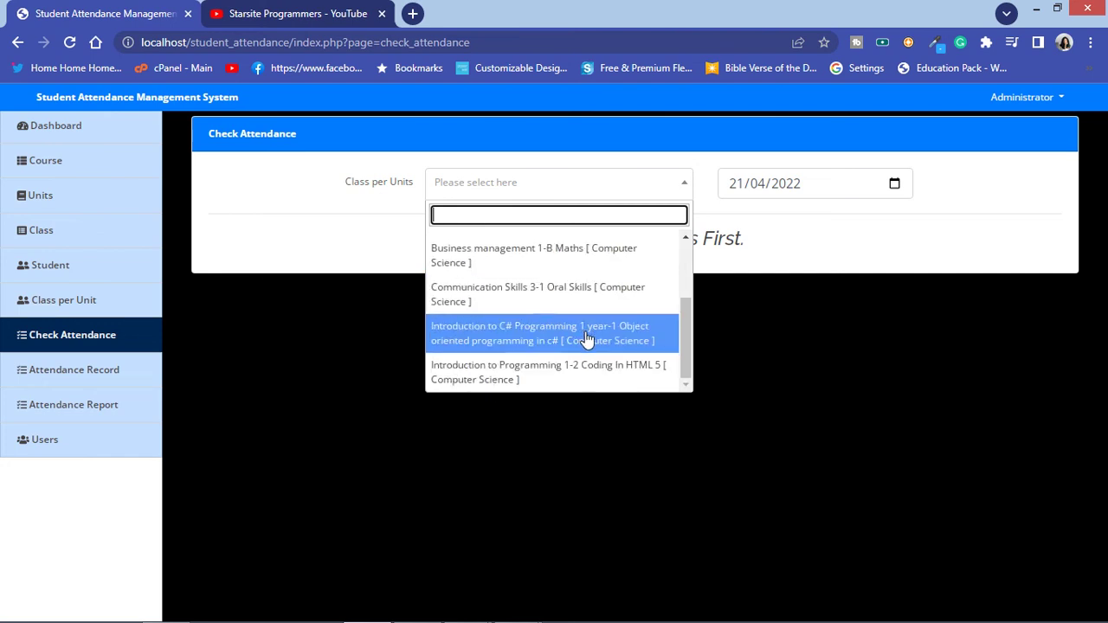
pyautogui.click(586, 340)
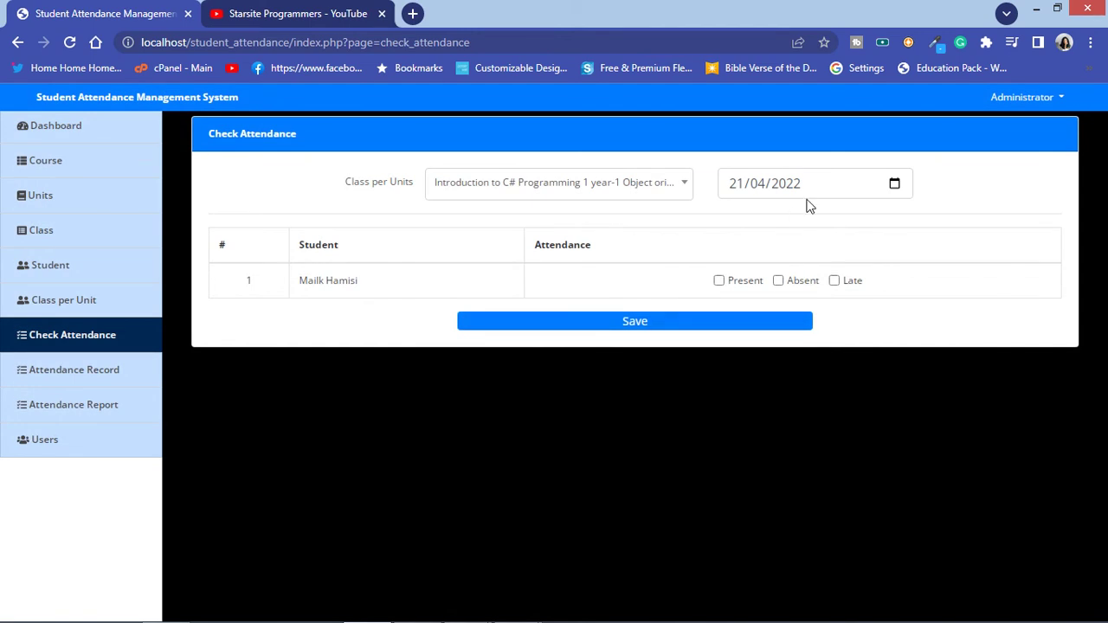
pyautogui.click(718, 281)
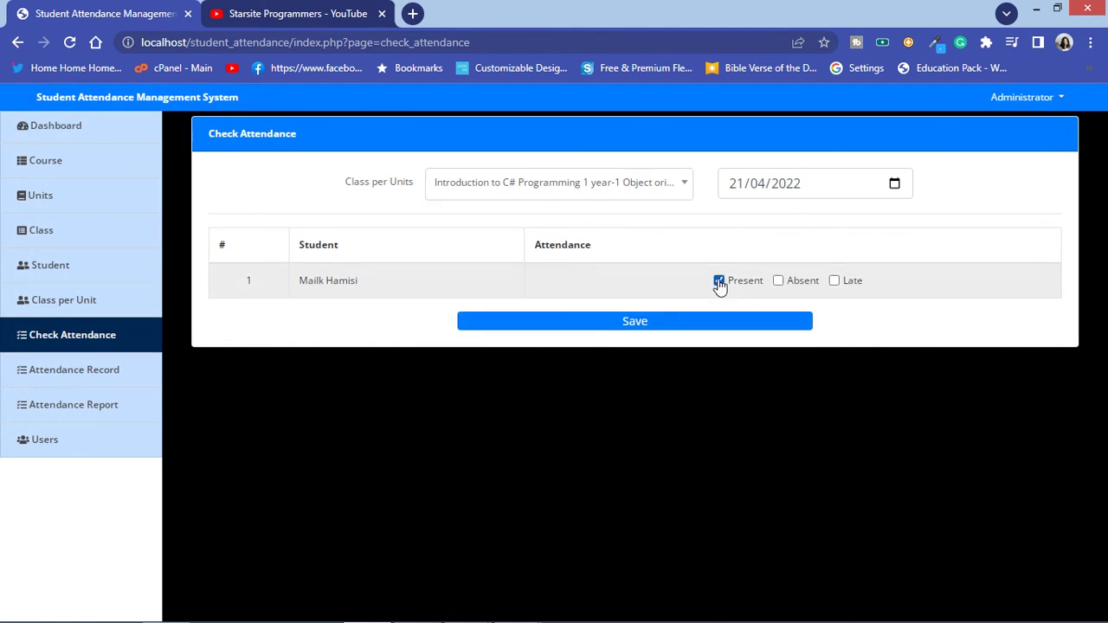
pyautogui.click(638, 322)
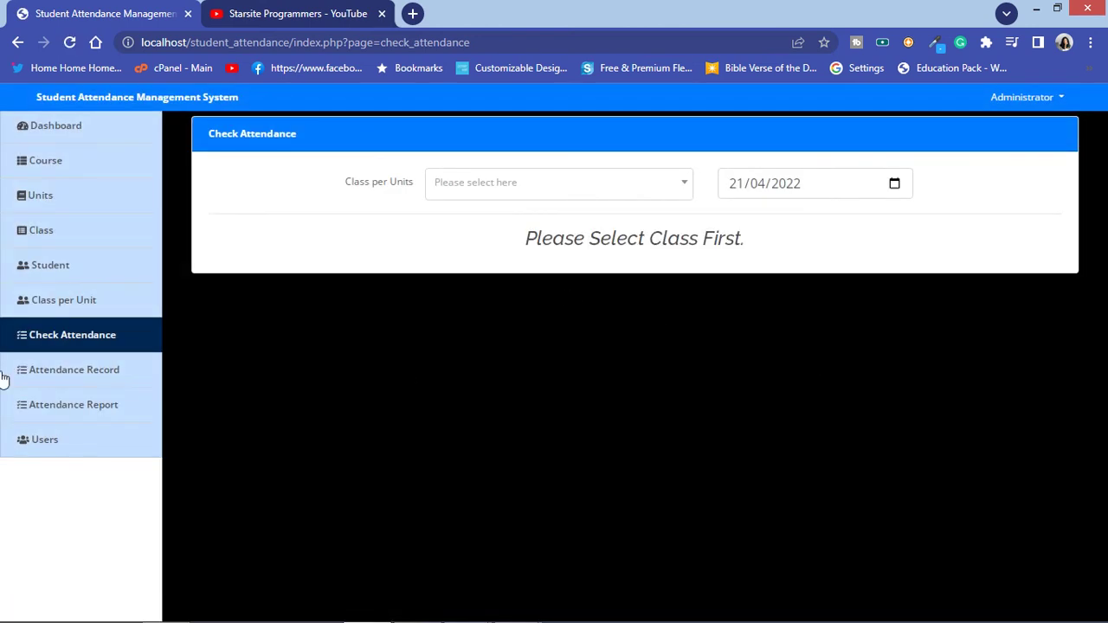
pyautogui.click(51, 373)
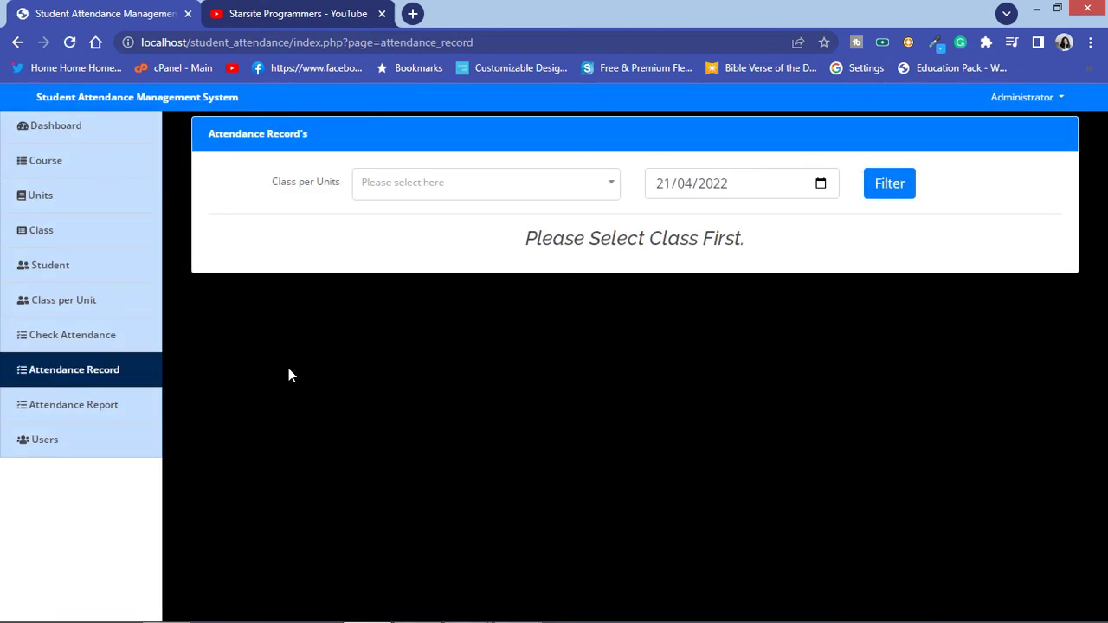
# Step: Filter the attendance records by the C# programming class, then revisit the records page
pyautogui.click(519, 189)
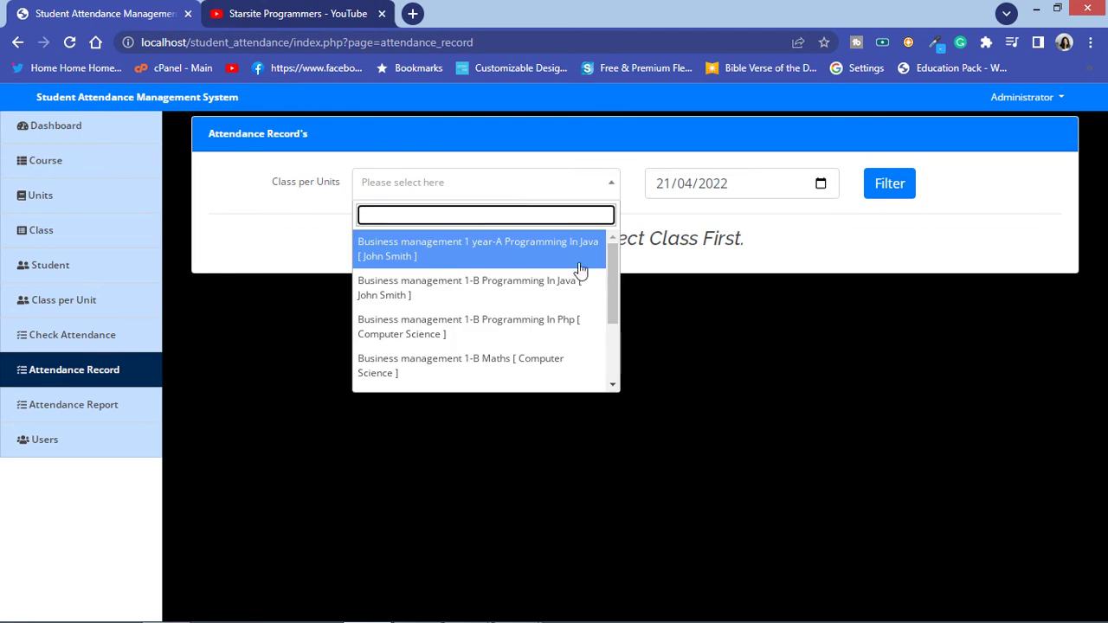
pyautogui.moveTo(610, 276); pyautogui.dragTo(614, 350)
pyautogui.click(506, 339)
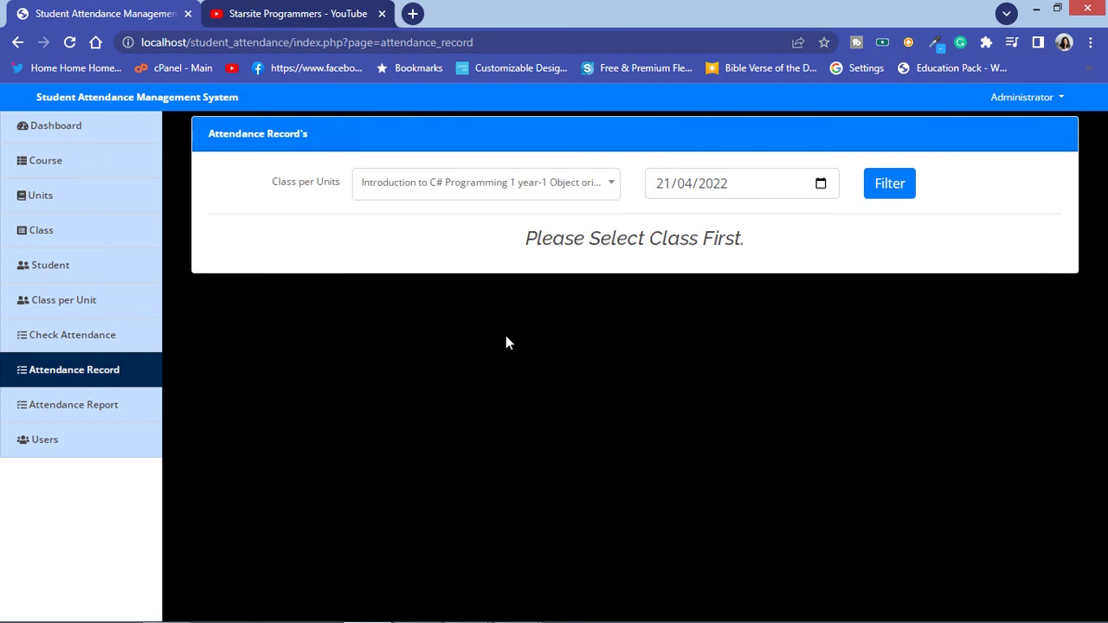
pyautogui.click(883, 187)
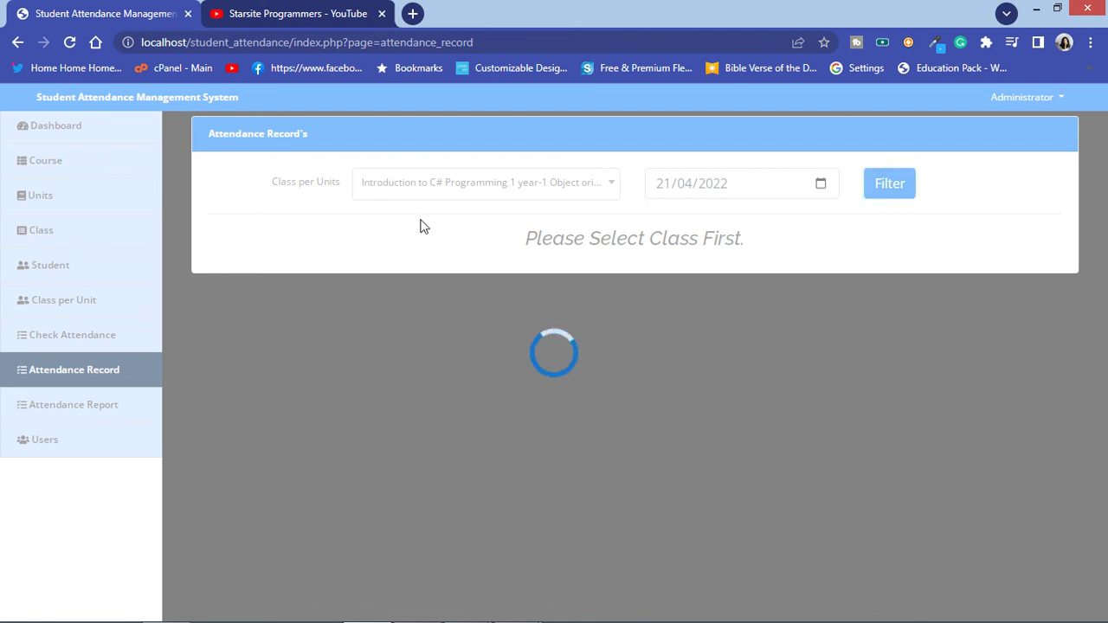
pyautogui.click(70, 43)
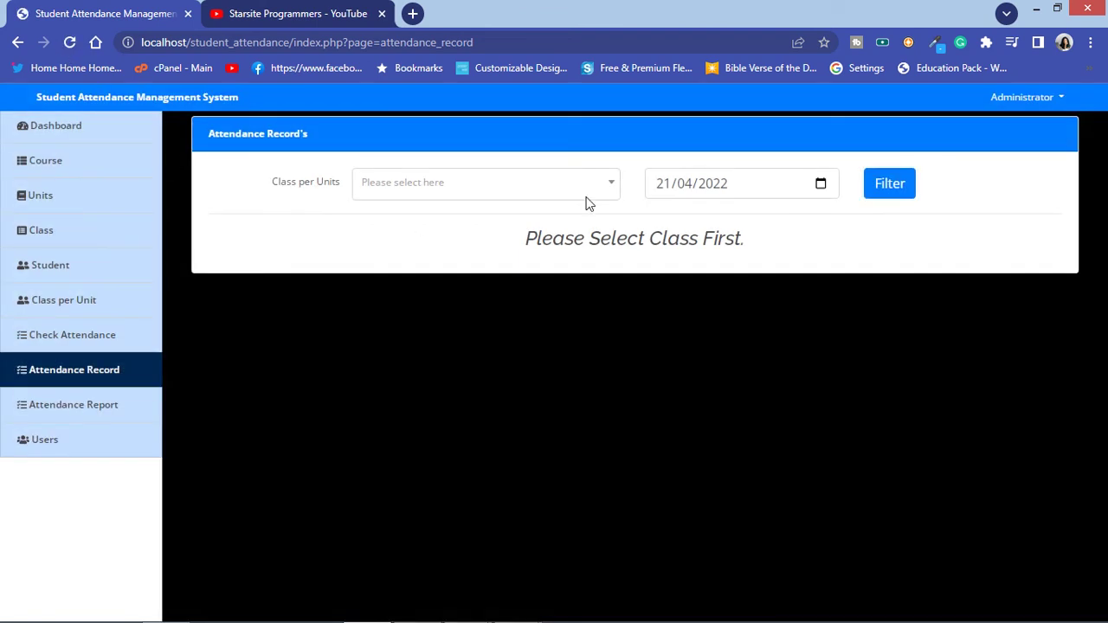
pyautogui.click(103, 404)
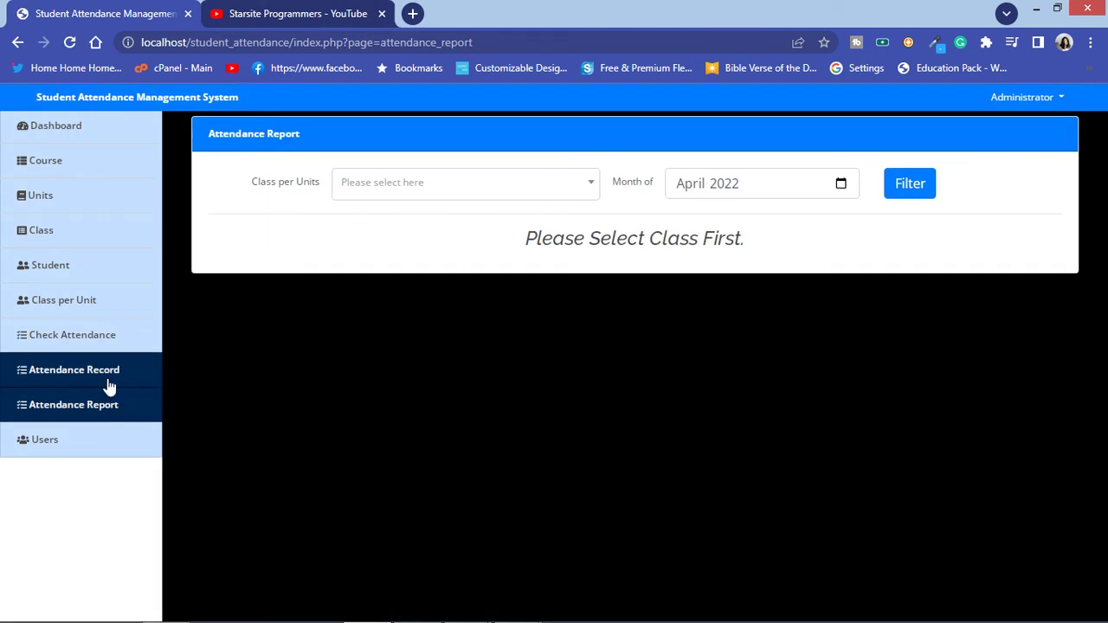
pyautogui.click(108, 373)
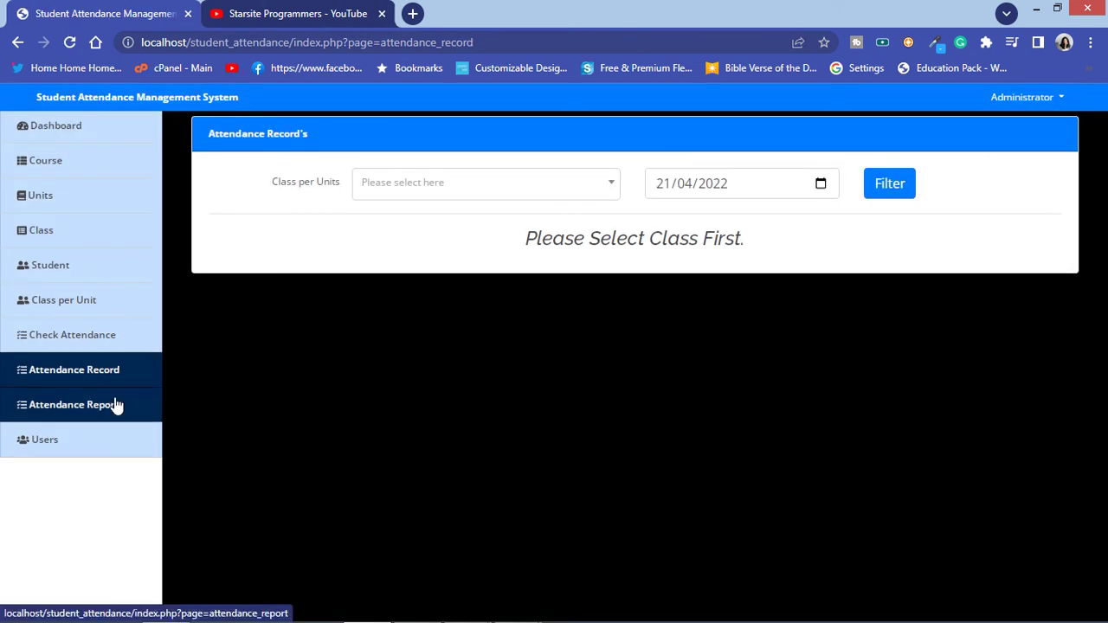
pyautogui.click(116, 404)
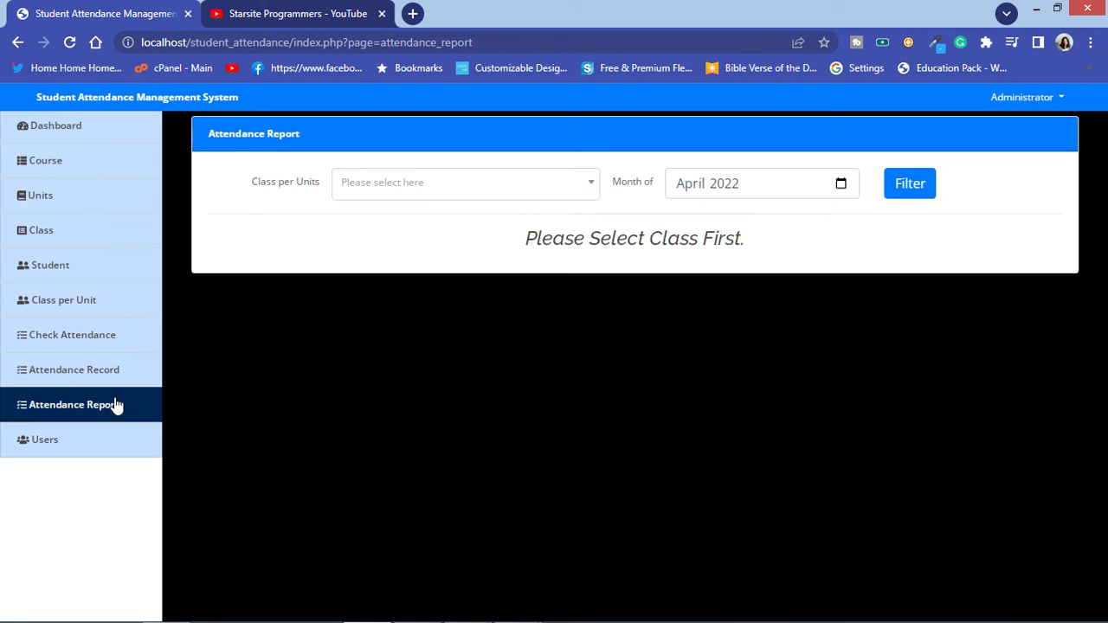
pyautogui.click(115, 368)
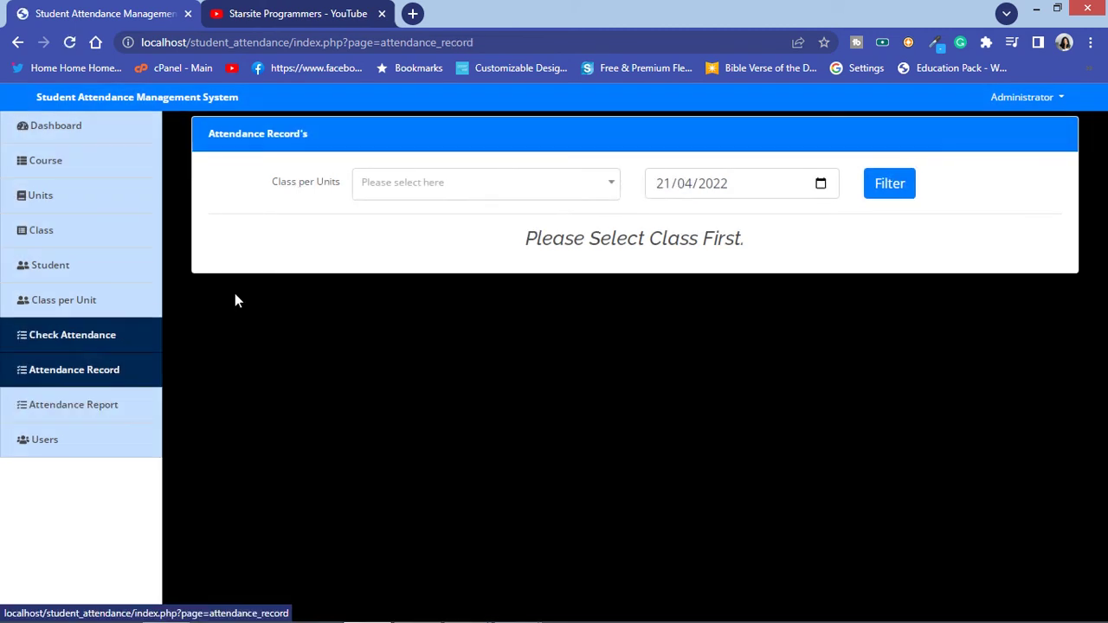
# Step: Filter the Introduction to C# Programming 1 year-1 records for the date 15/04/2022
pyautogui.click(534, 198)
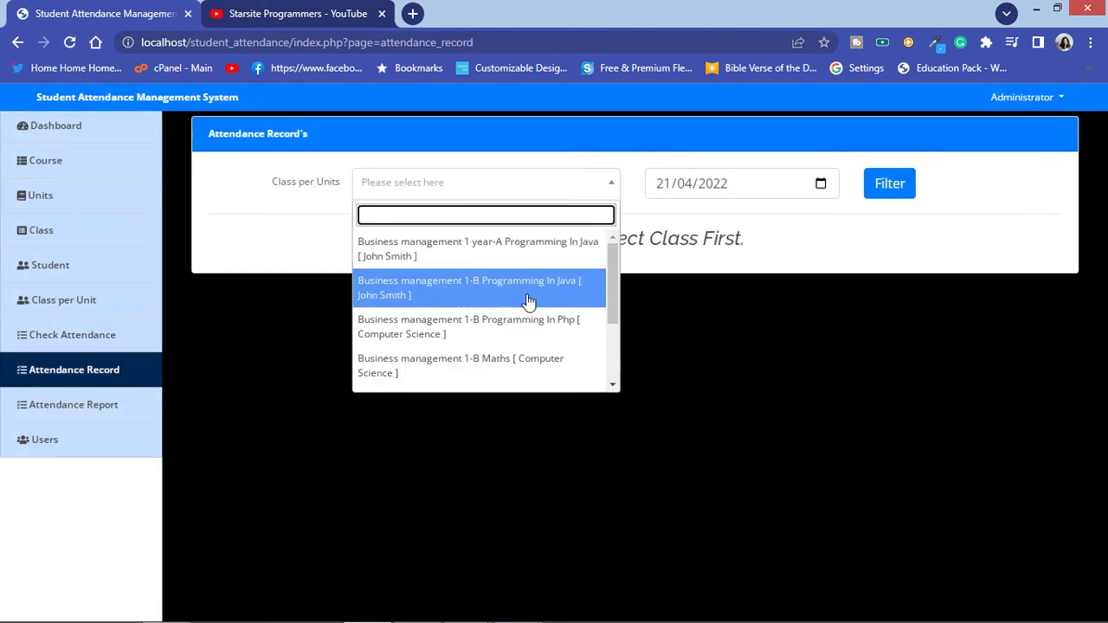
pyautogui.scroll(-3, 528, 300)
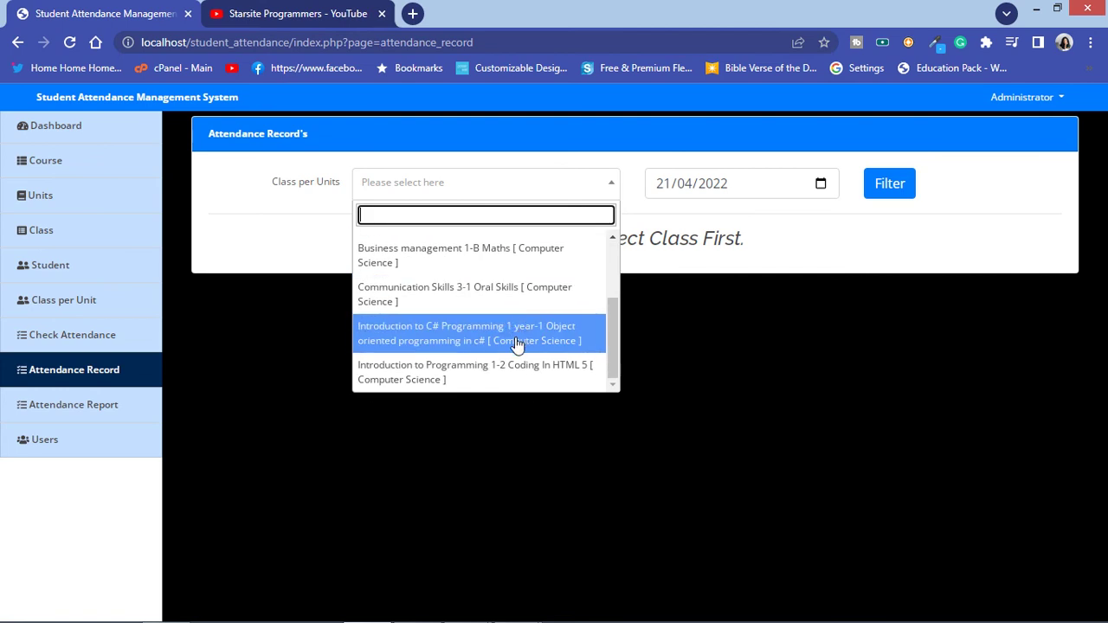
pyautogui.click(521, 336)
pyautogui.click(809, 184)
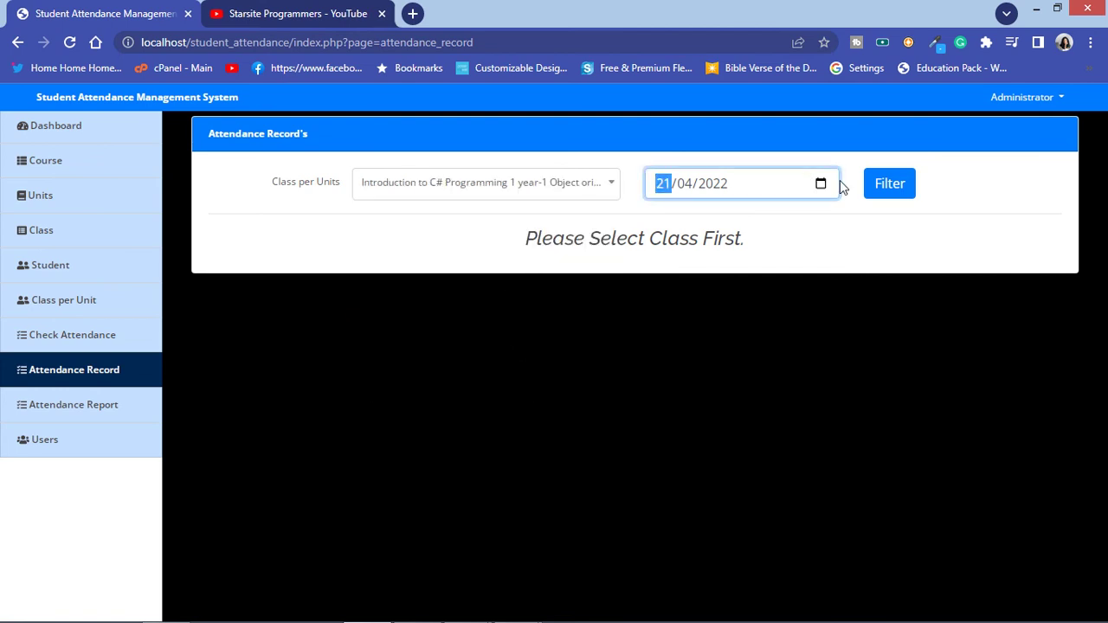
pyautogui.click(820, 185)
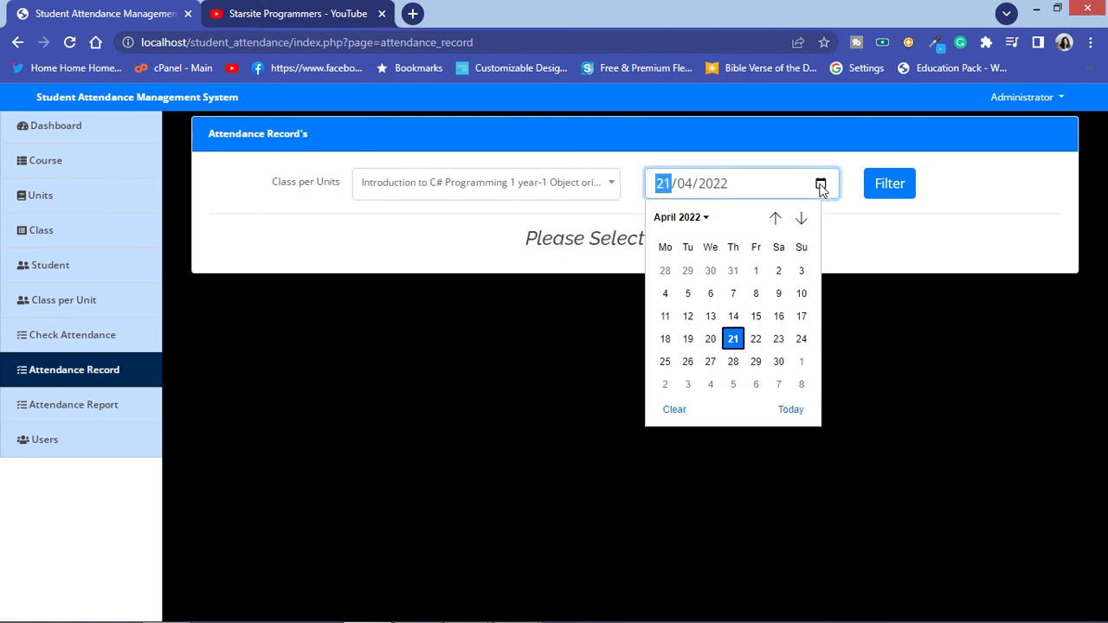
pyautogui.click(755, 317)
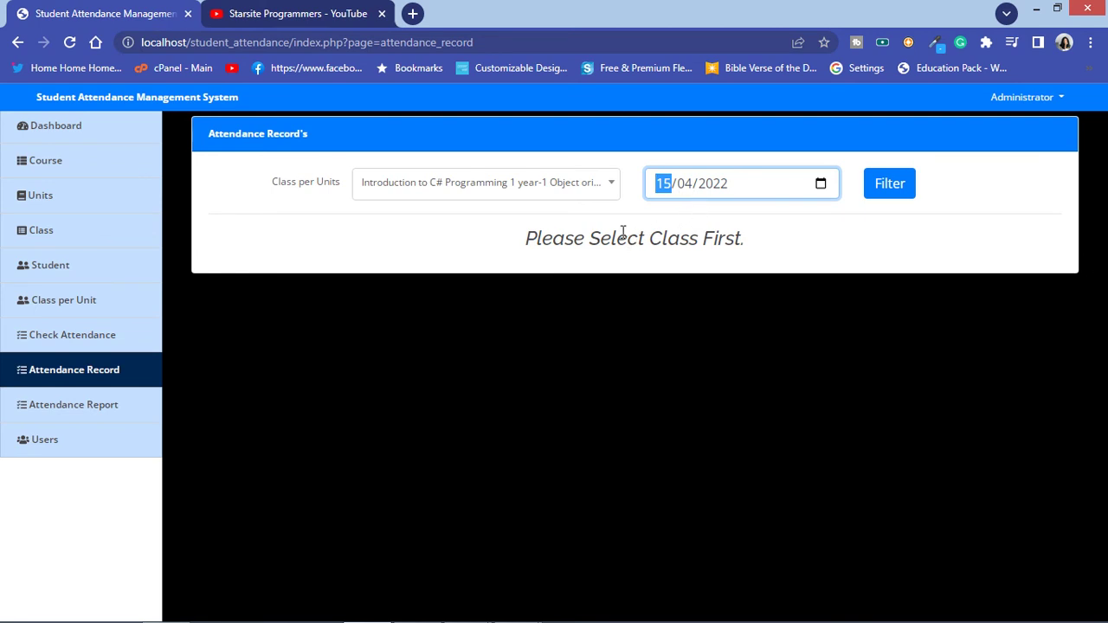
pyautogui.click(706, 188)
pyautogui.click(683, 183)
pyautogui.click(891, 182)
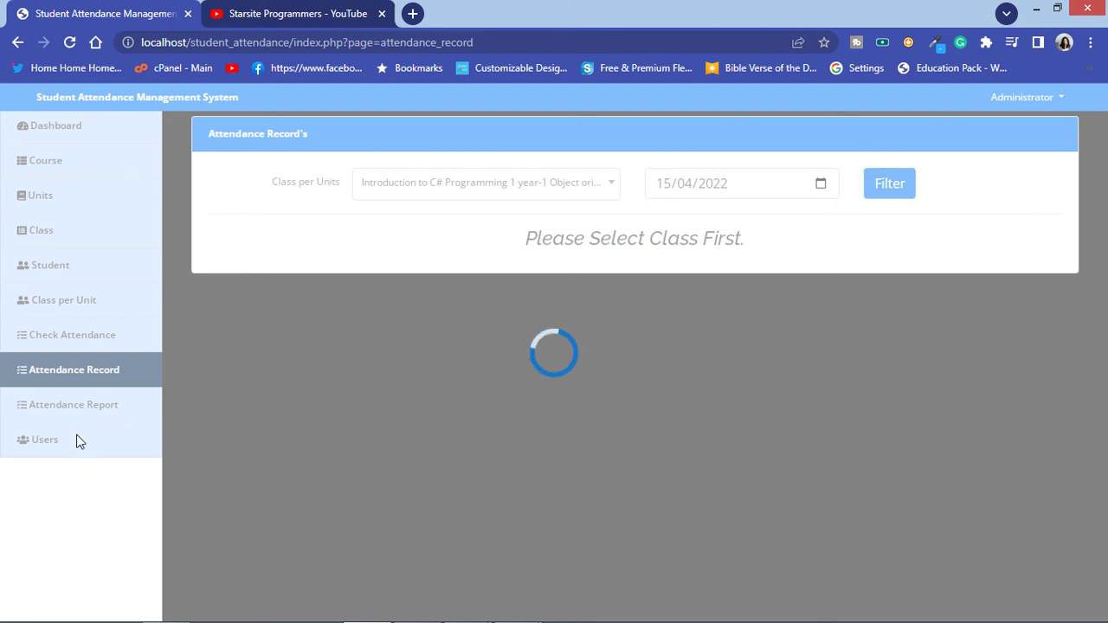
pyautogui.click(70, 43)
# Step: Filter the attendance report for the Introduction to C# Programming class and March 2022
pyautogui.click(86, 413)
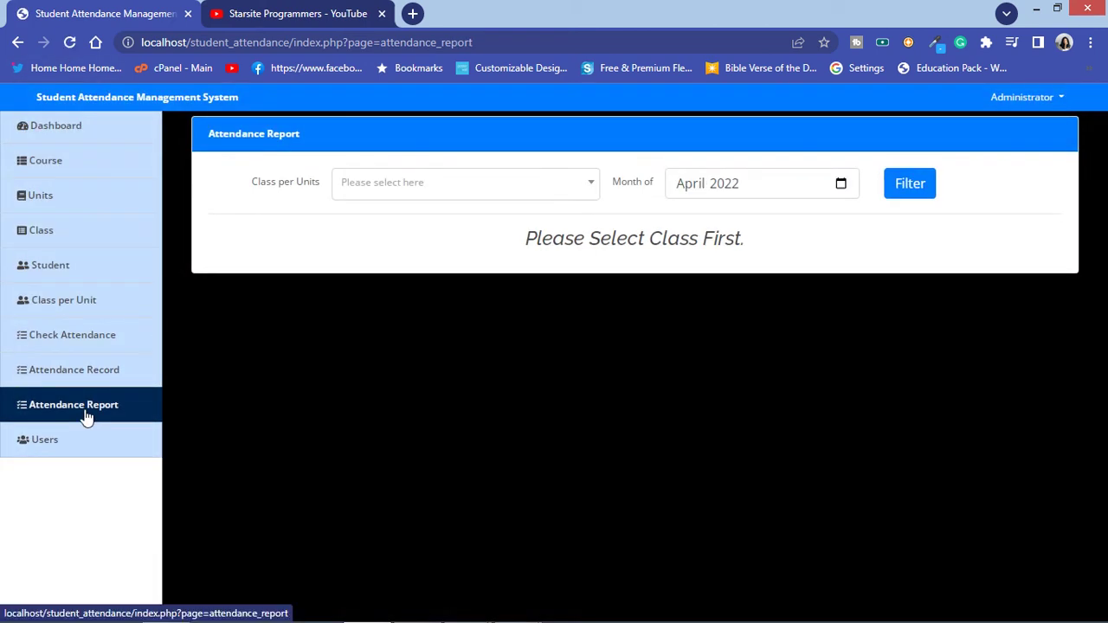
pyautogui.click(471, 184)
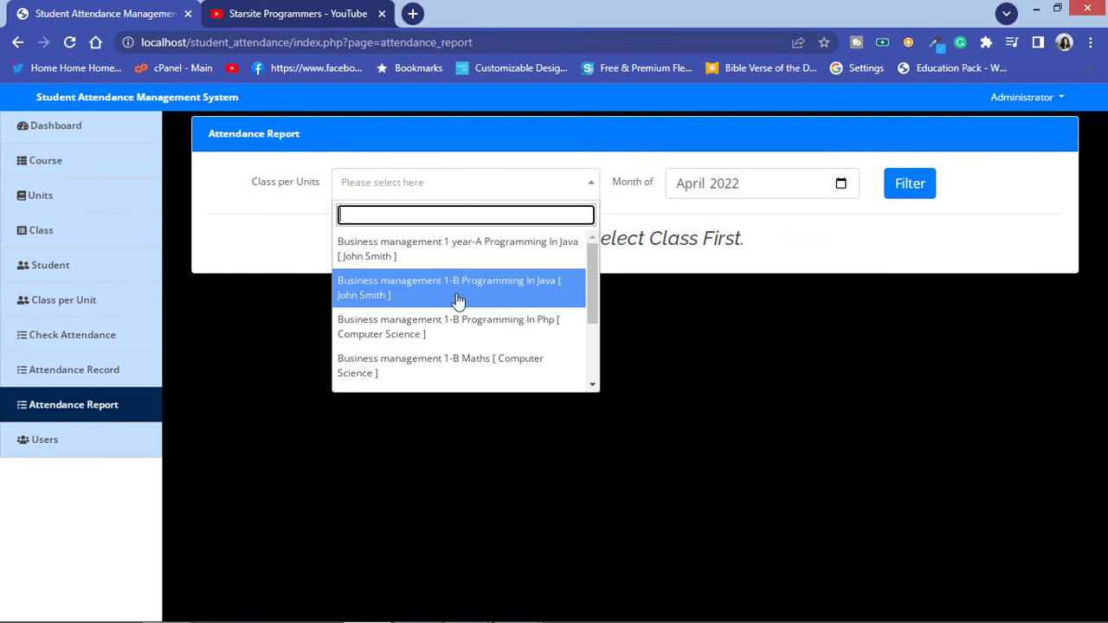
pyautogui.scroll(-2, 466, 329)
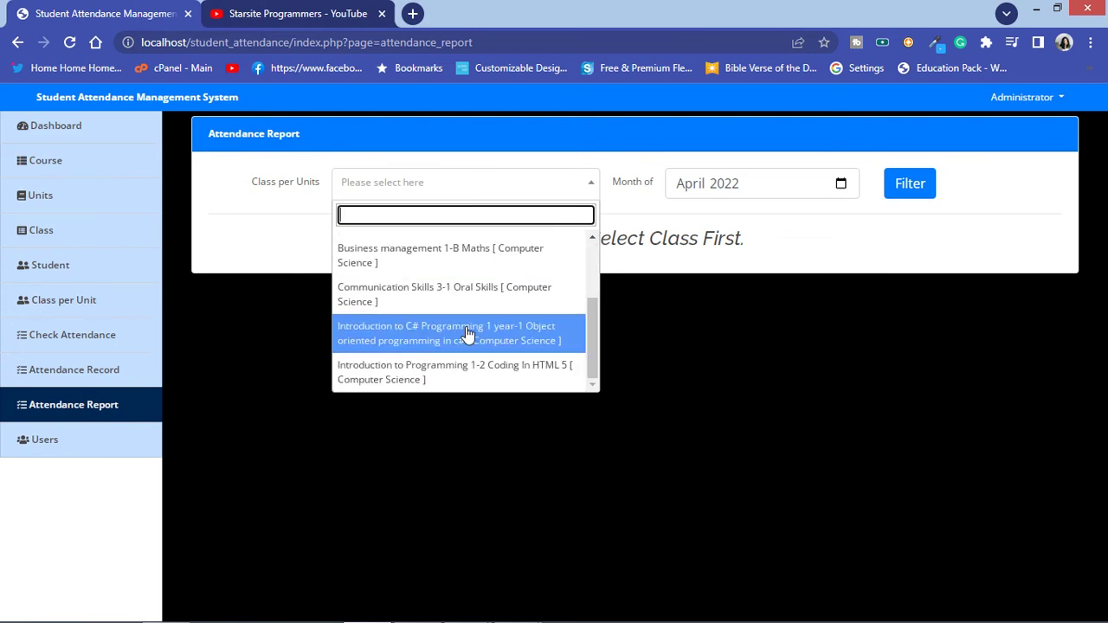
pyautogui.click(464, 334)
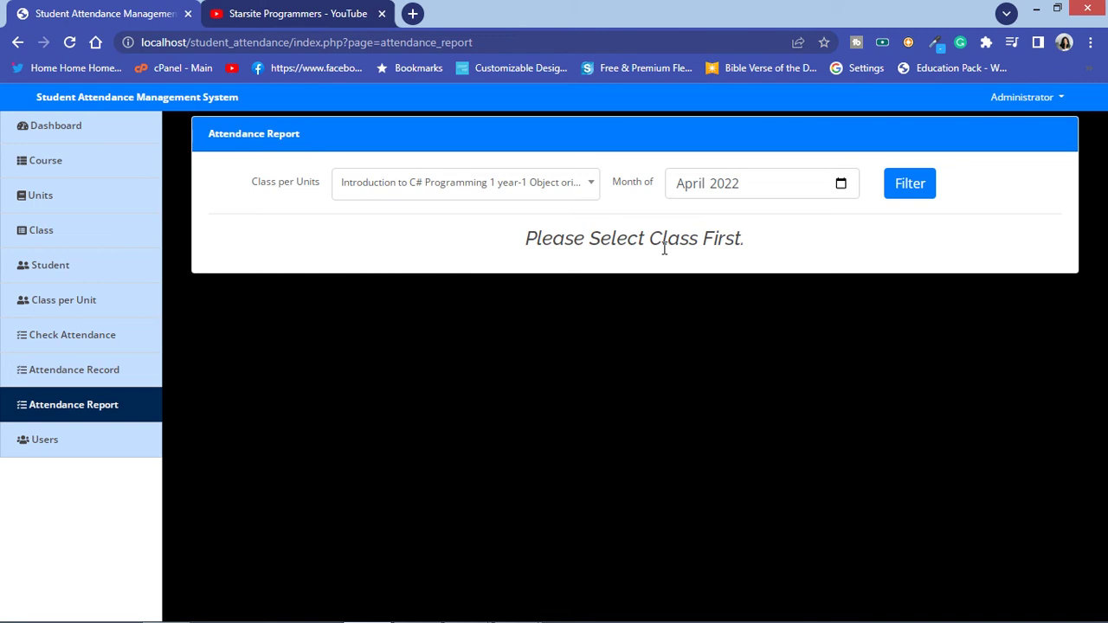
pyautogui.click(840, 187)
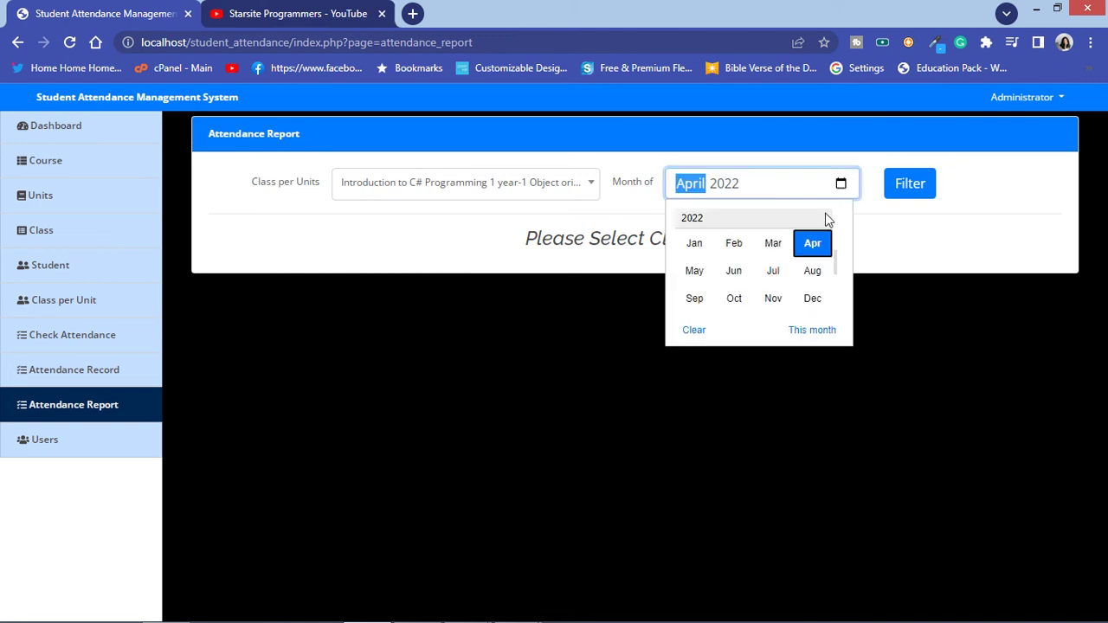
pyautogui.click(773, 246)
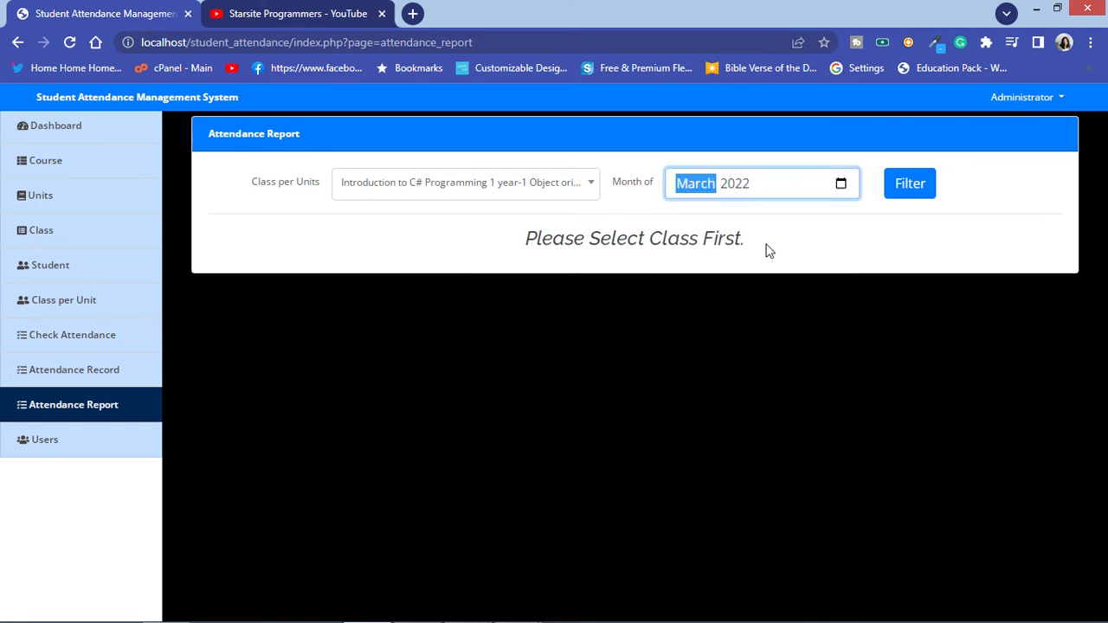
pyautogui.click(913, 185)
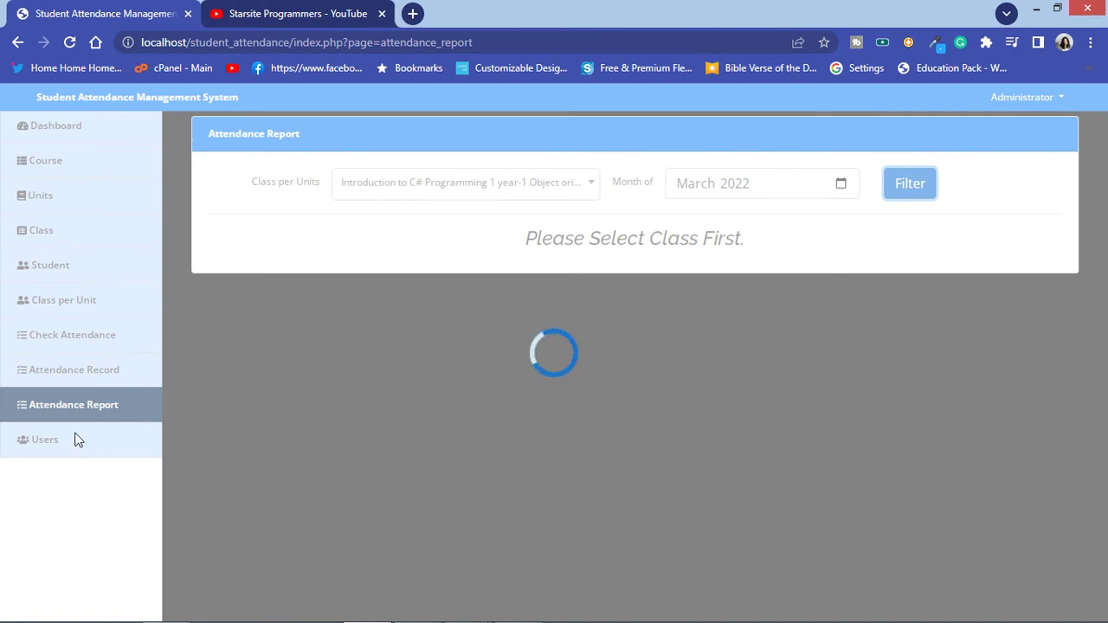
# Step: Glance over the YouTube channel tab, then return to the attendance system
pyautogui.click(292, 9)
pyautogui.scroll(-3, 520, 277)
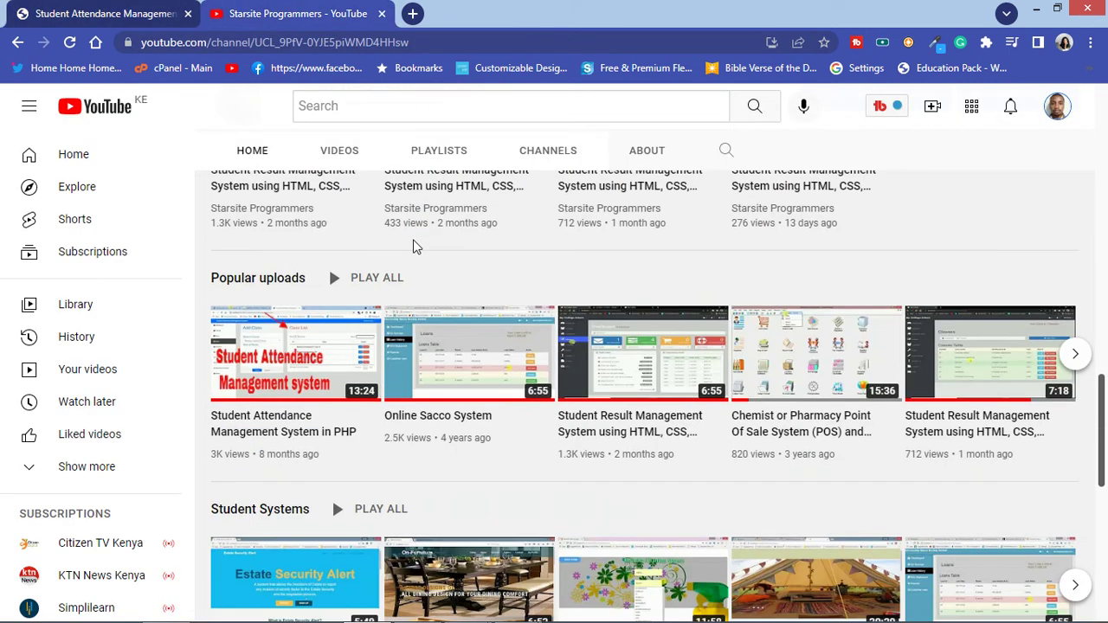
pyautogui.scroll(4, 418, 270)
pyautogui.scroll(10, 418, 270)
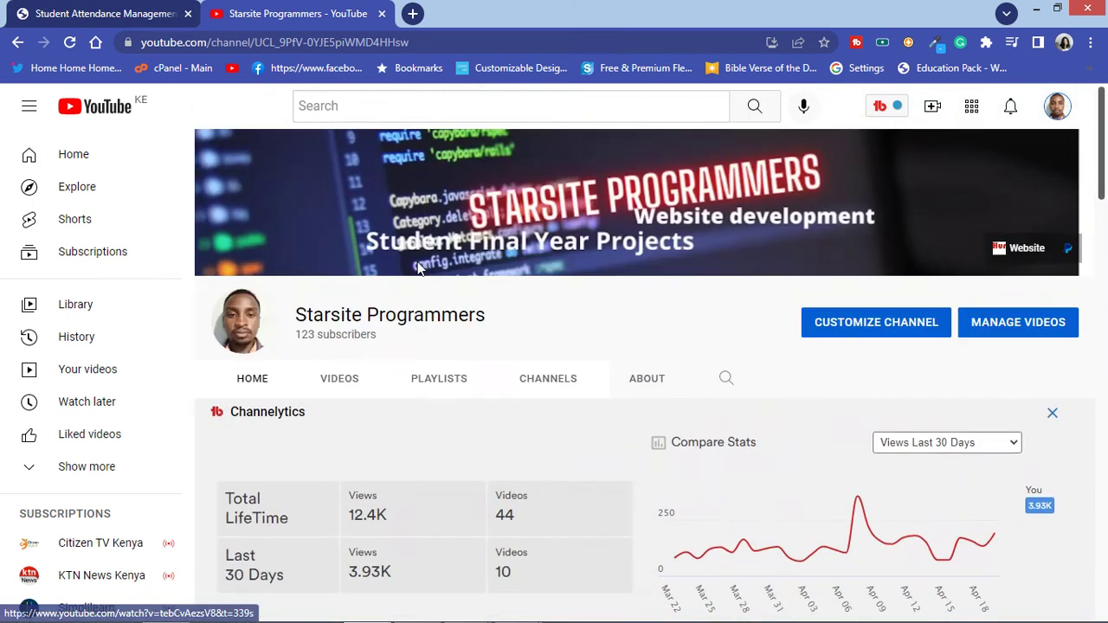
pyautogui.click(77, 11)
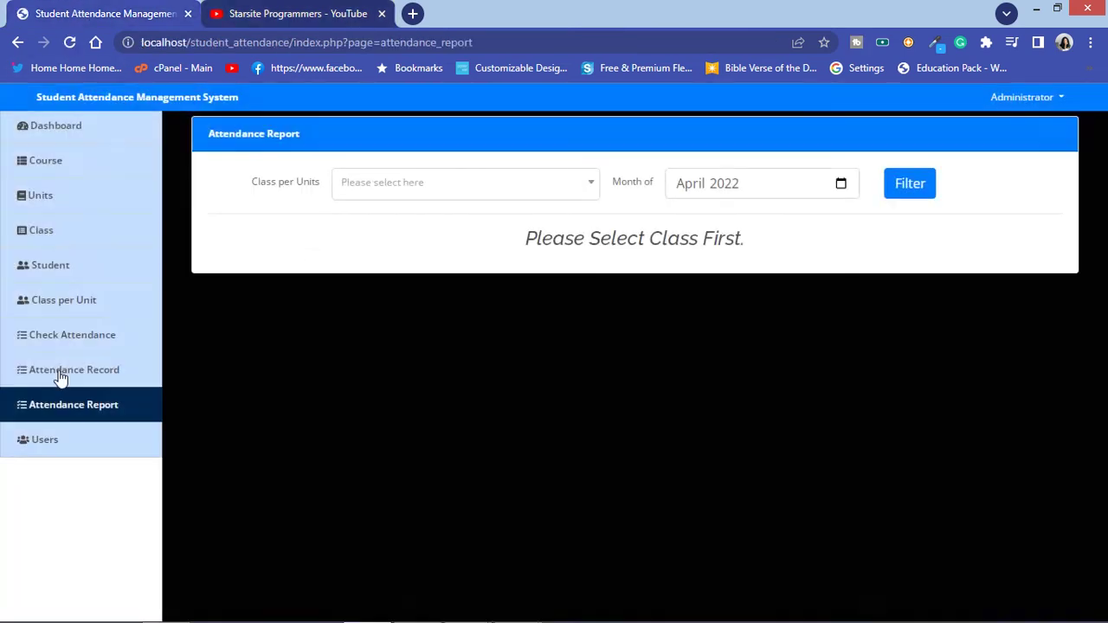
# Step: Look over the Users list, then return to the Student page listing 8 students
pyautogui.click(59, 443)
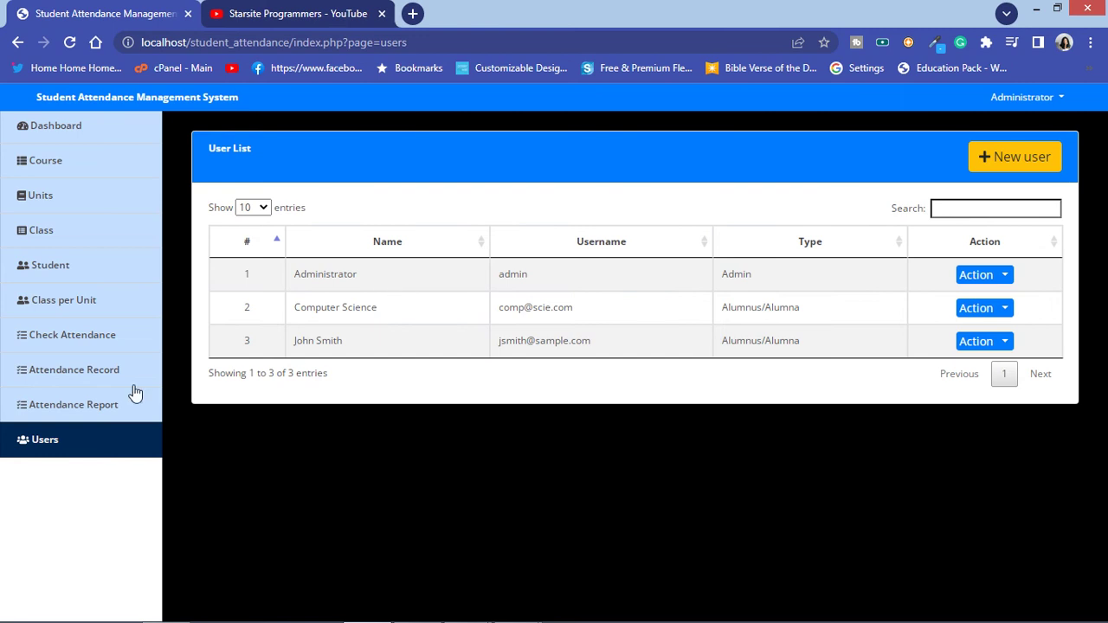
pyautogui.click(74, 275)
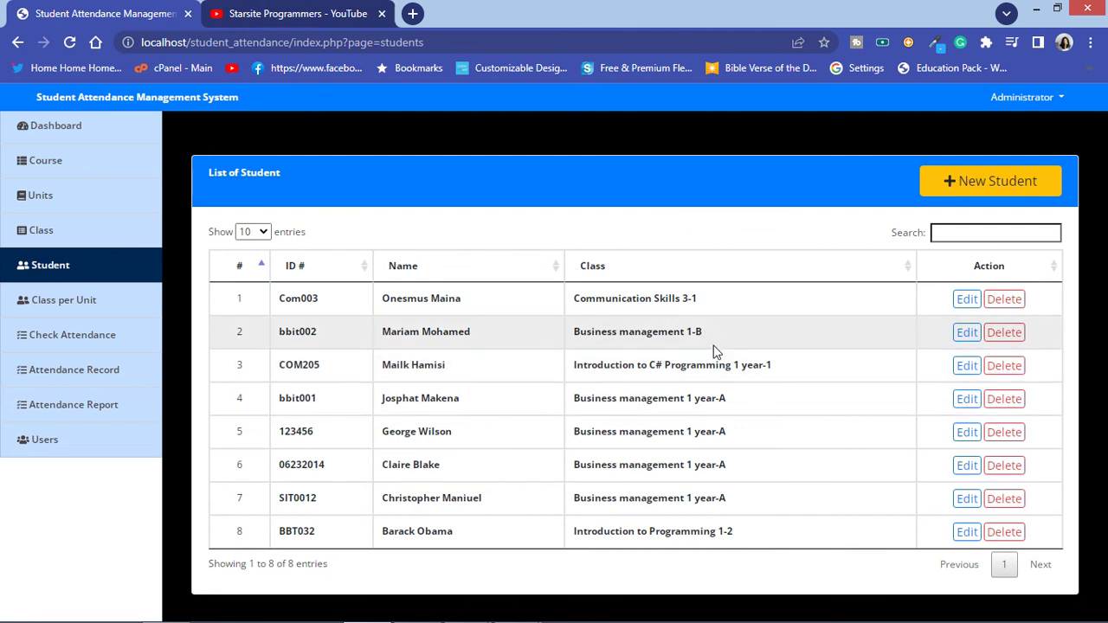
# Step: Change the second student's class to Introduction to C# Programming 1 year-1 and save
pyautogui.click(966, 334)
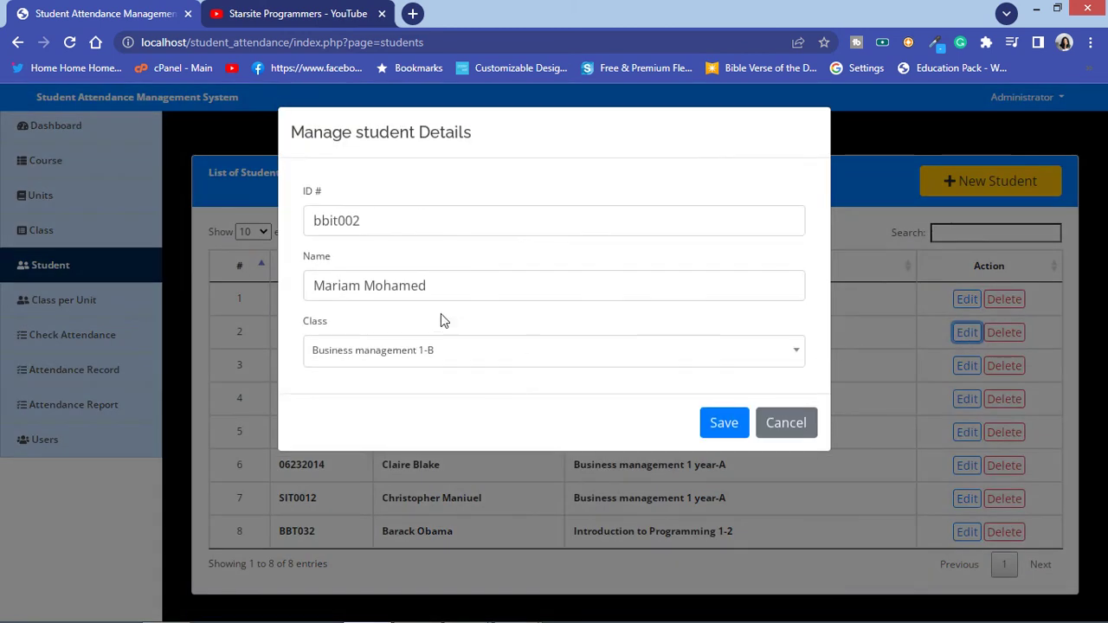
pyautogui.click(513, 358)
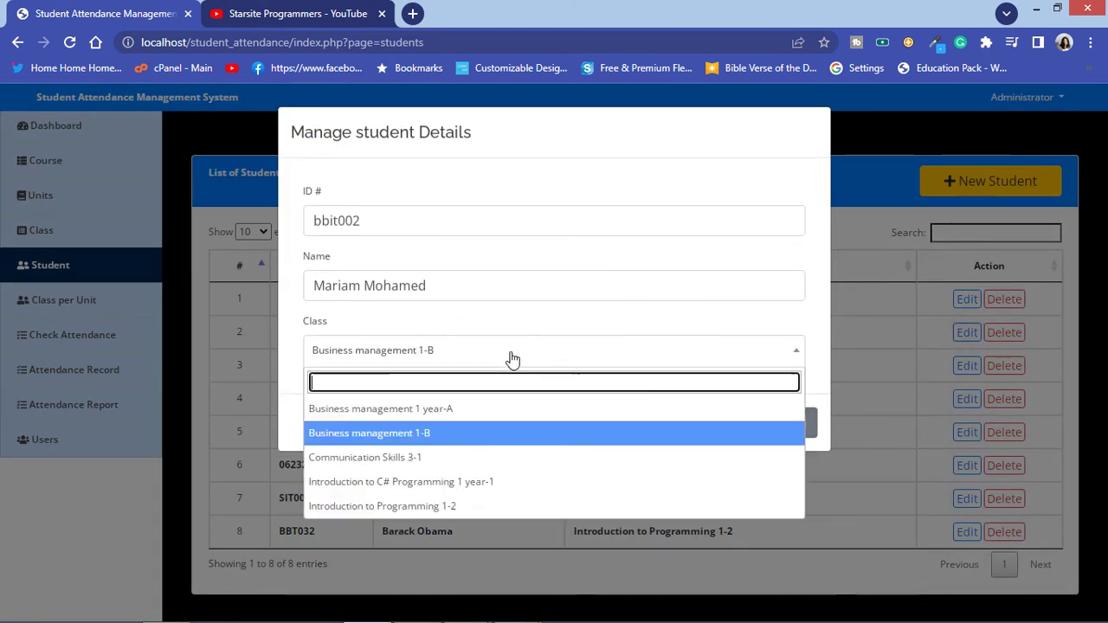
pyautogui.click(486, 492)
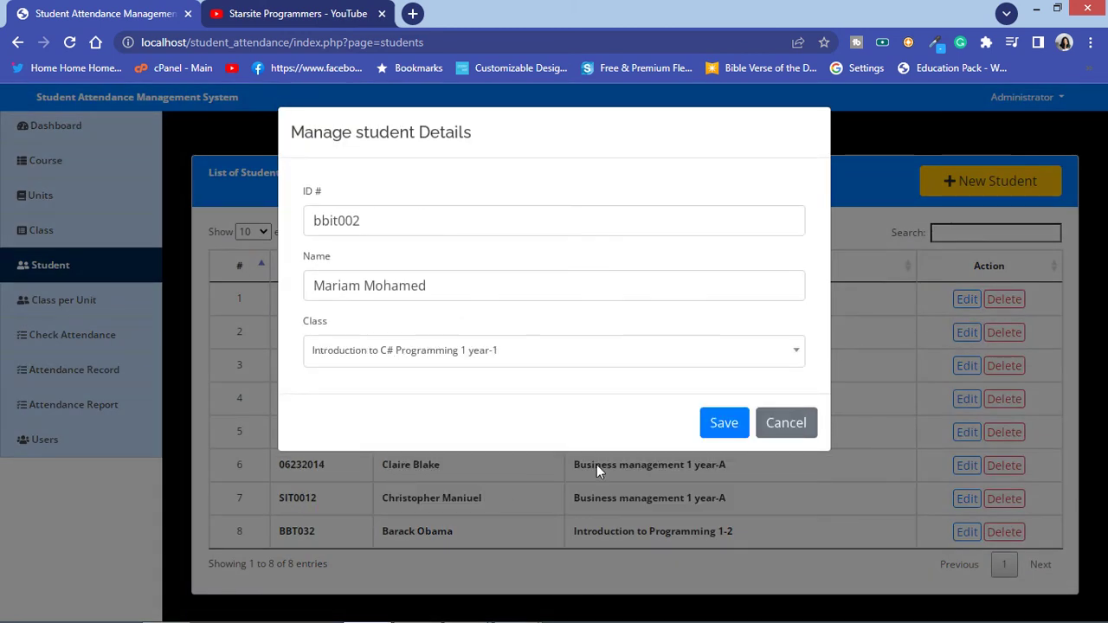
pyautogui.click(722, 431)
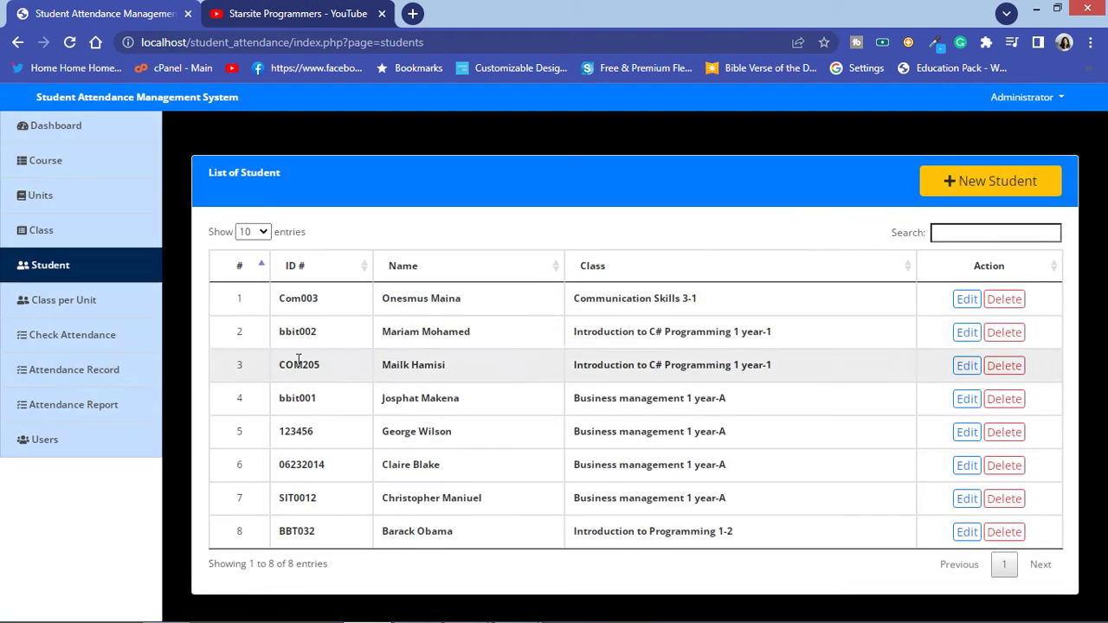
# Step: Sort the class-per-unit list by # descending, preview entry 6 without changes, then open Check Attendance
pyautogui.click(64, 313)
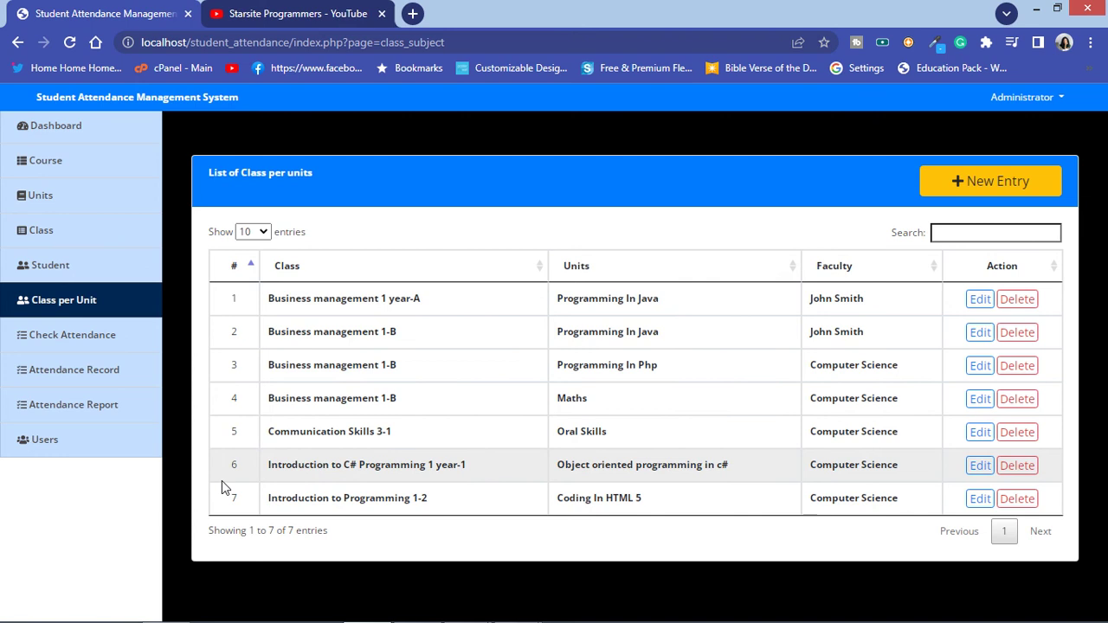
pyautogui.click(249, 268)
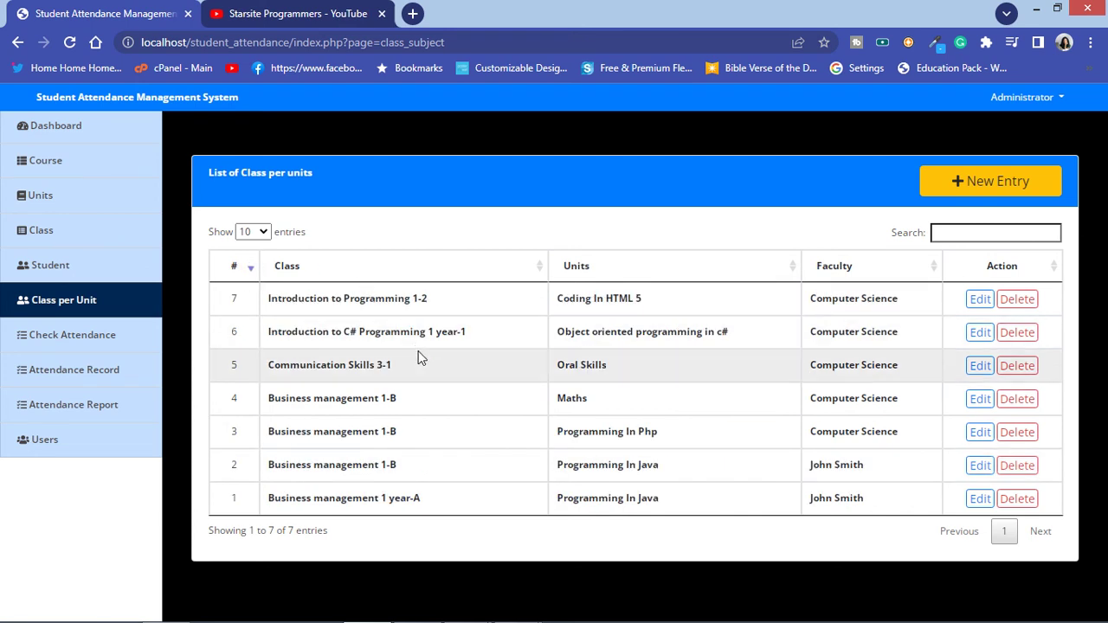
pyautogui.click(978, 334)
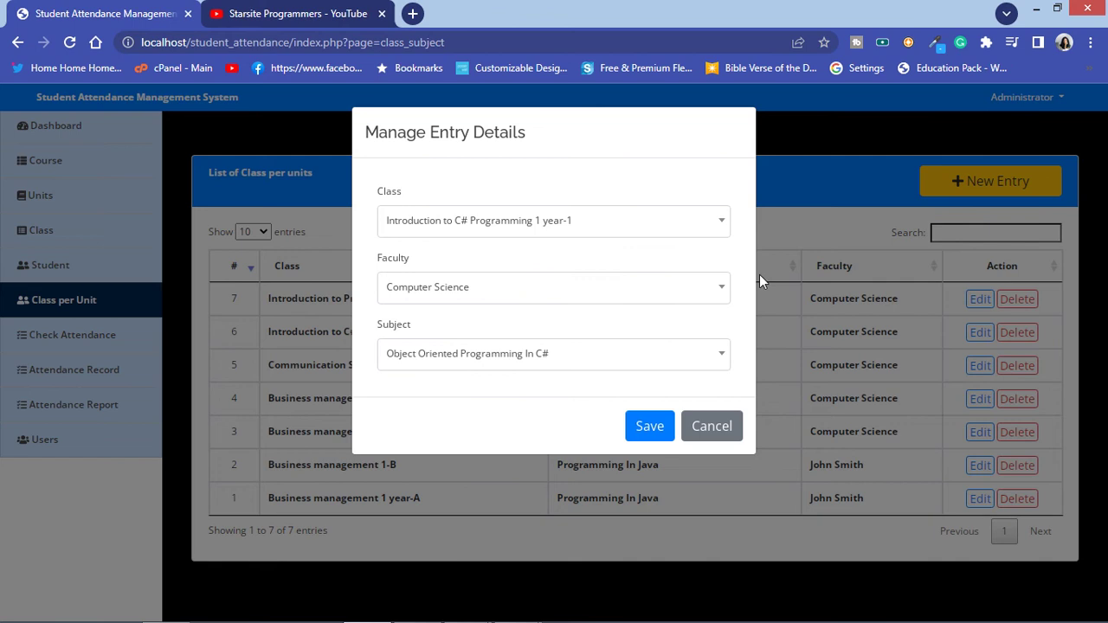
pyautogui.click(705, 433)
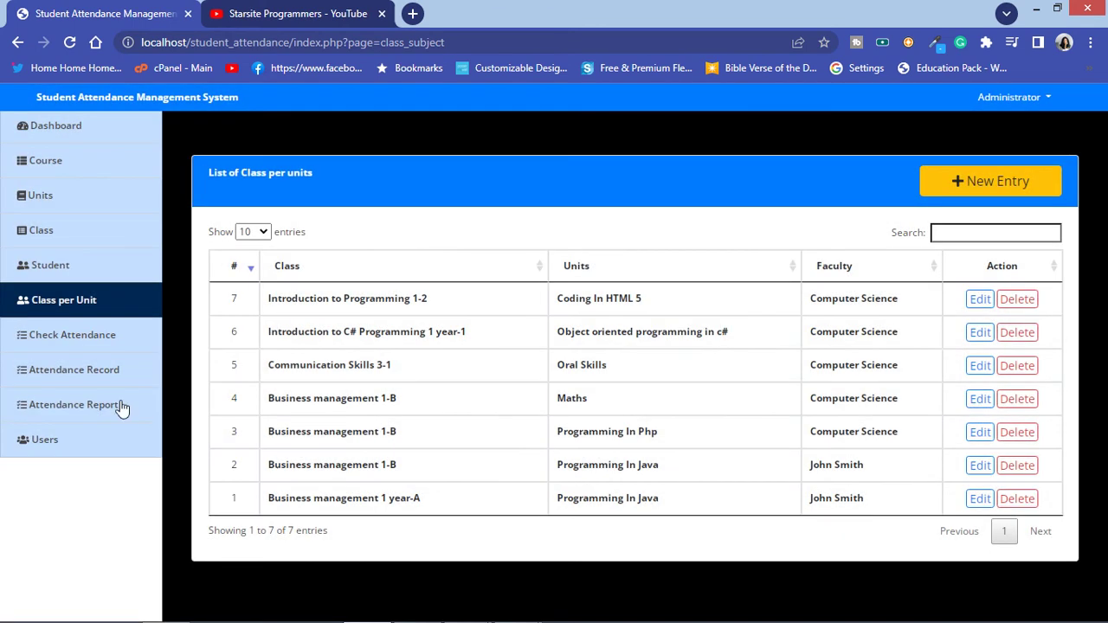
pyautogui.click(74, 345)
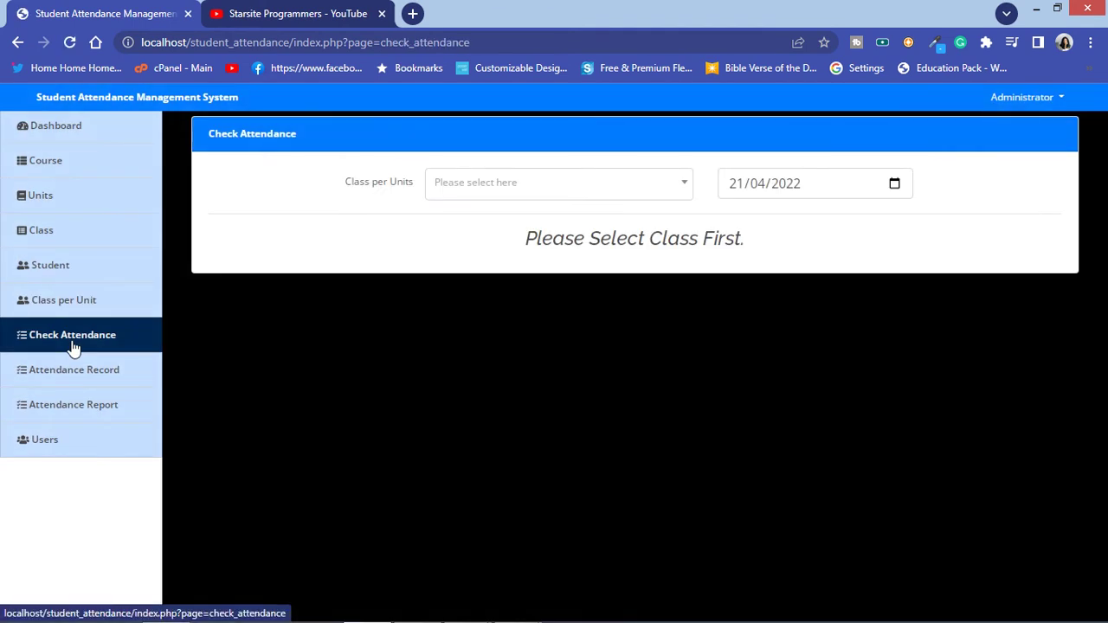
# Step: Load the C# Programming class, mark the first student absent and try saving
pyautogui.click(560, 191)
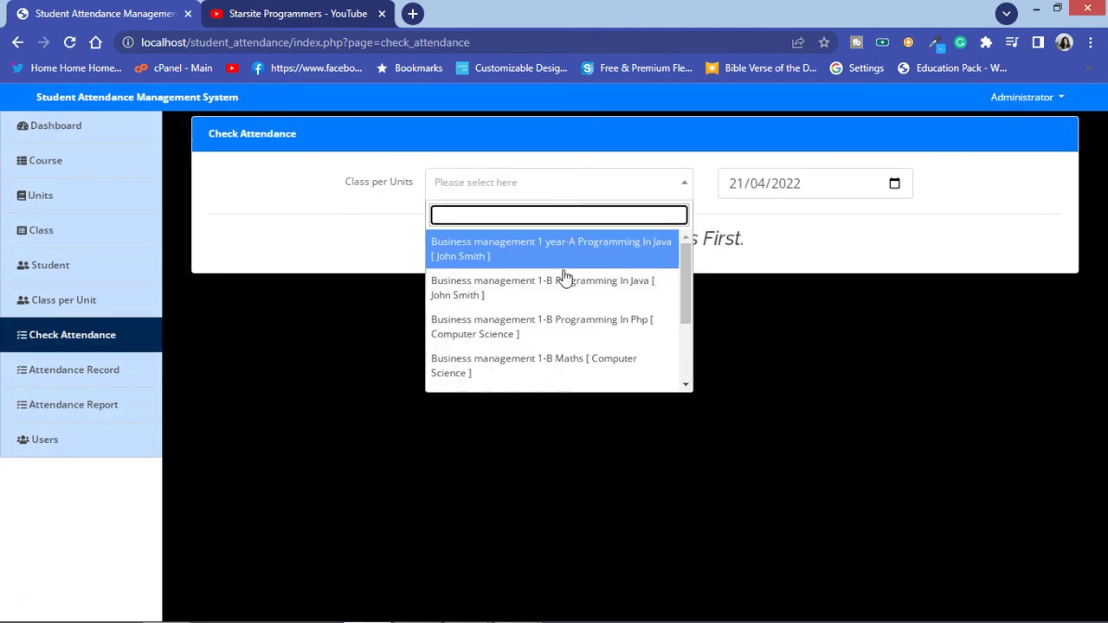
pyautogui.scroll(-2, 569, 300)
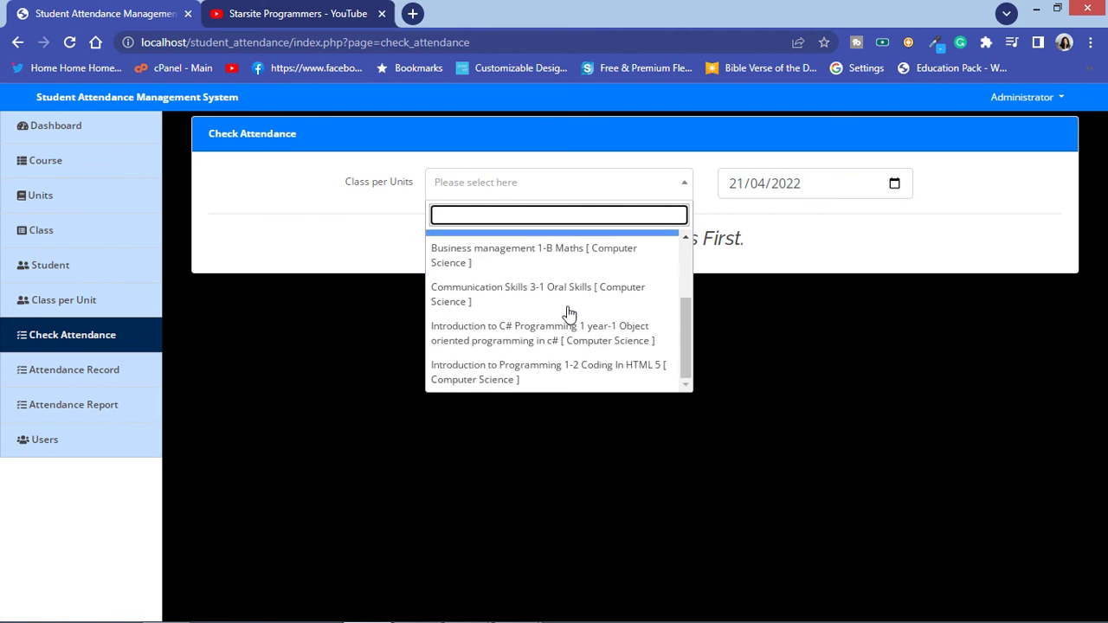
pyautogui.click(569, 338)
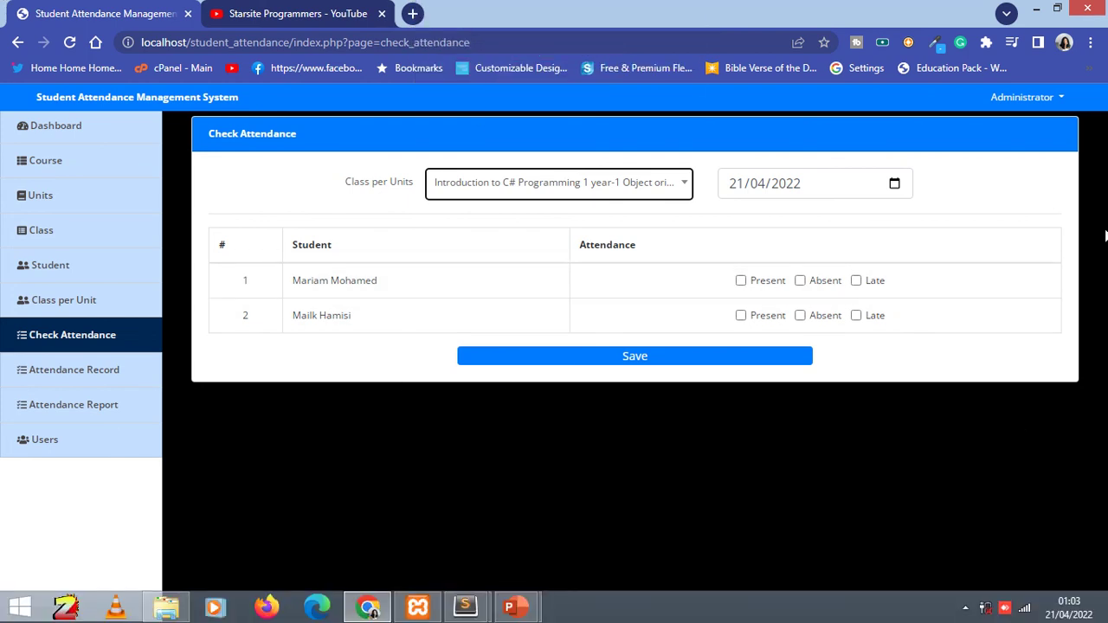
pyautogui.click(800, 282)
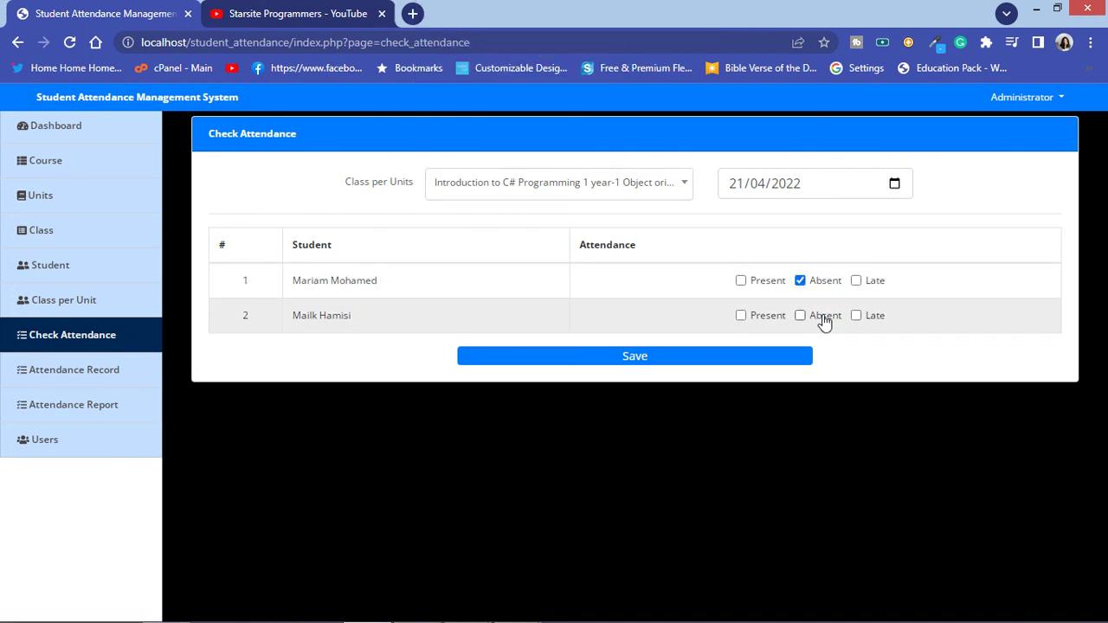
pyautogui.click(645, 361)
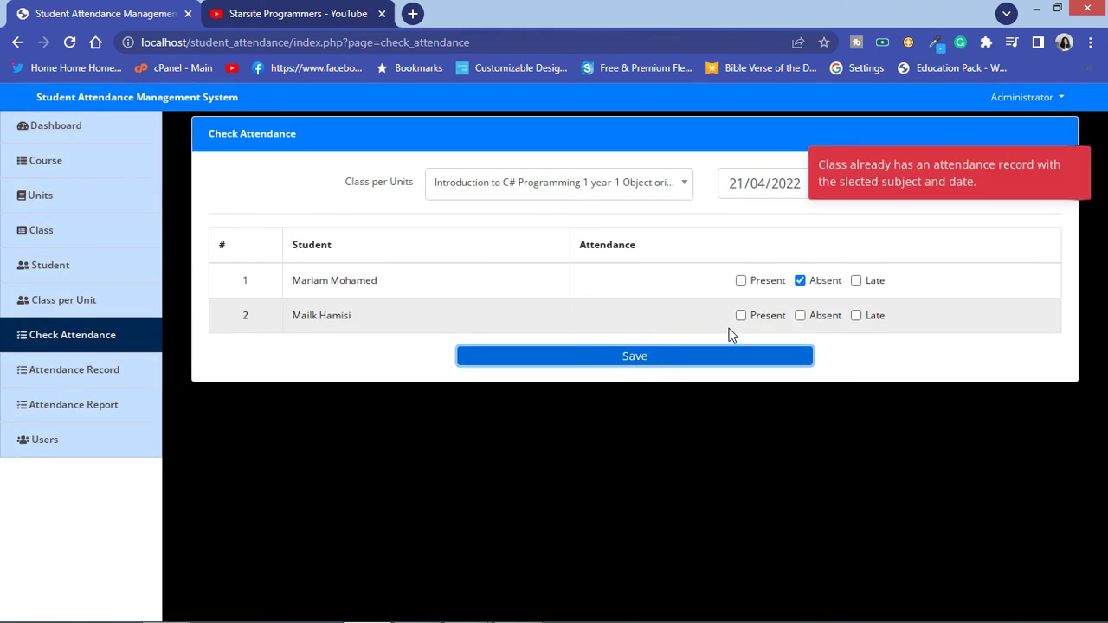
# Step: Mark the first and second students present and try saving again
pyautogui.click(740, 281)
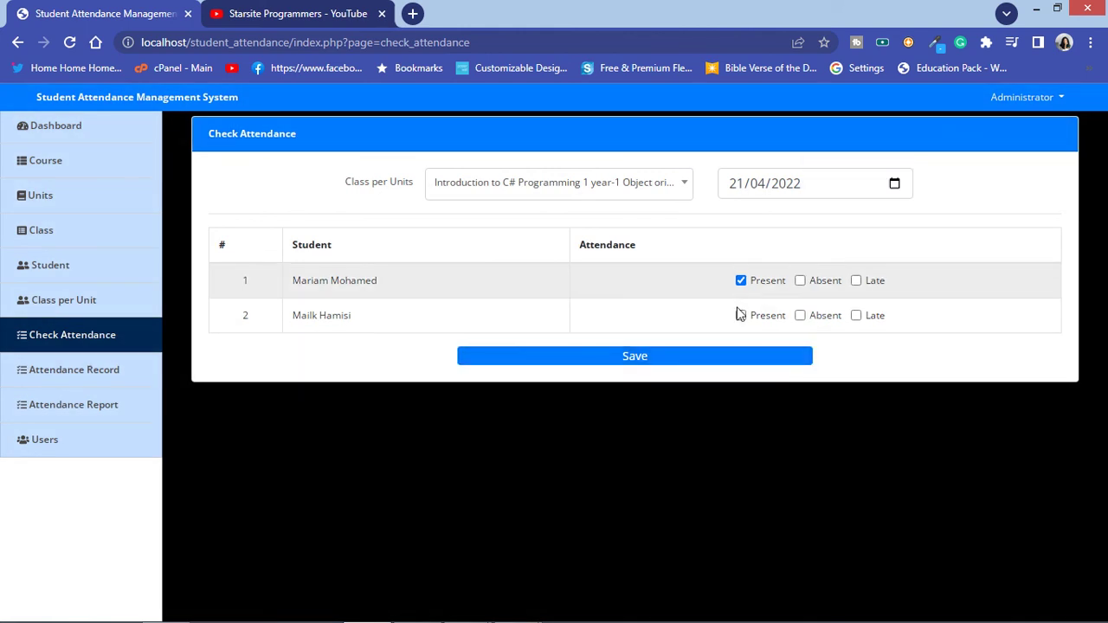
pyautogui.click(722, 360)
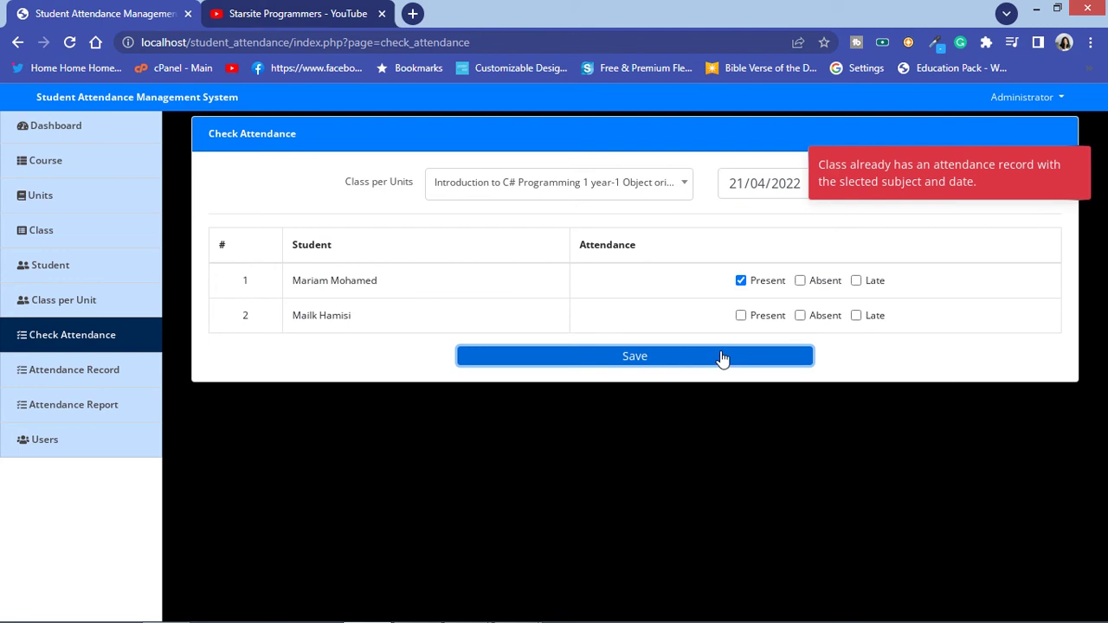
pyautogui.click(742, 317)
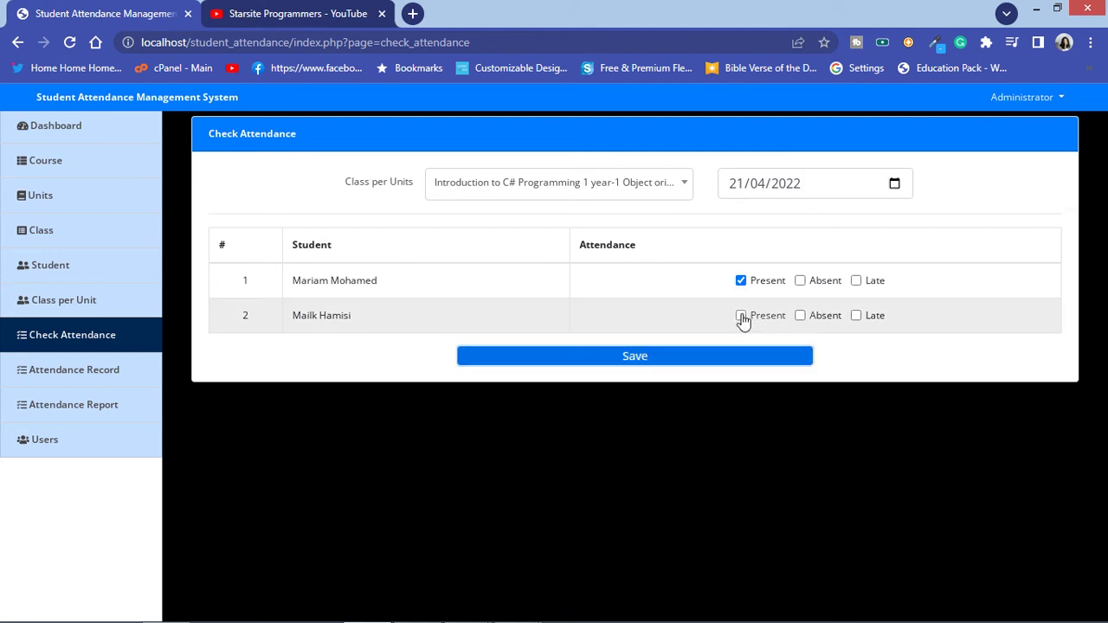
pyautogui.click(732, 365)
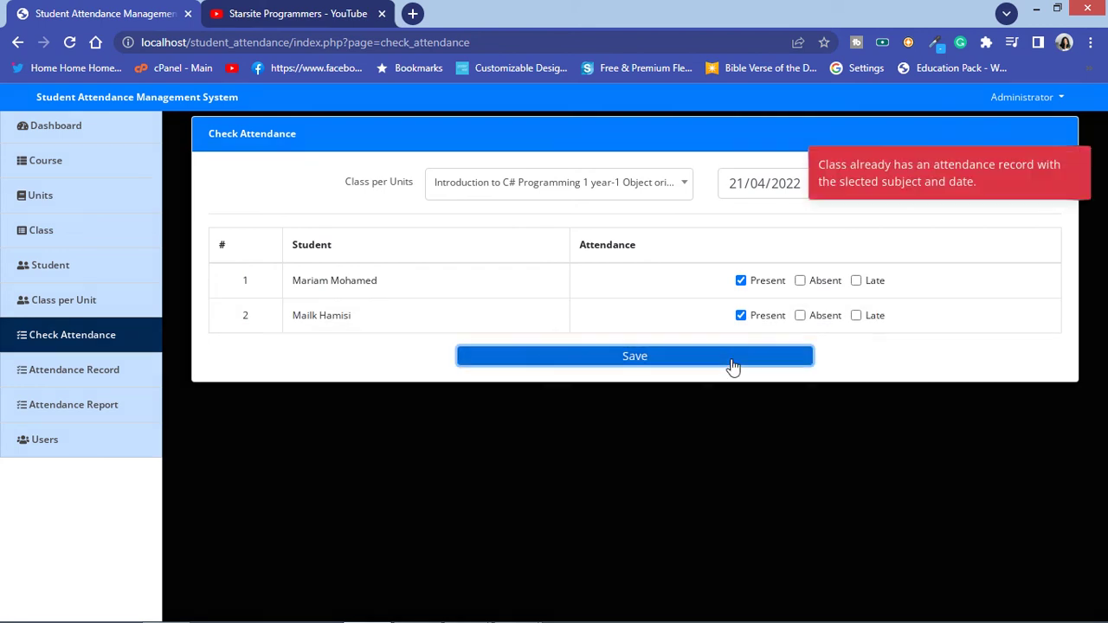
# Step: Mark the second student absent and the first late, save again, then reload the form
pyautogui.click(743, 284)
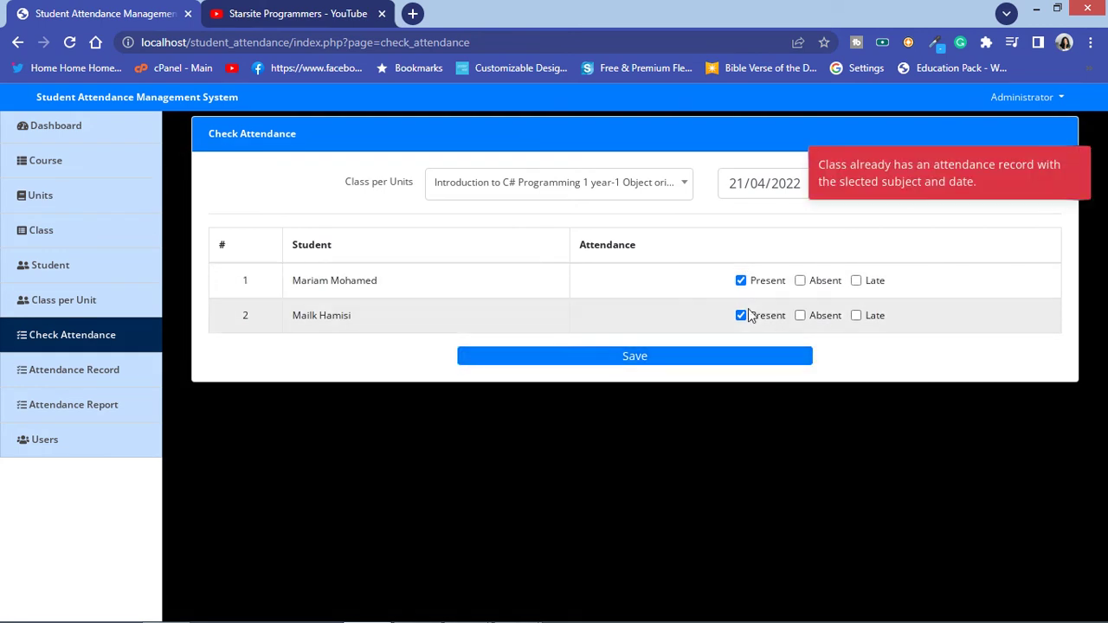
pyautogui.click(801, 317)
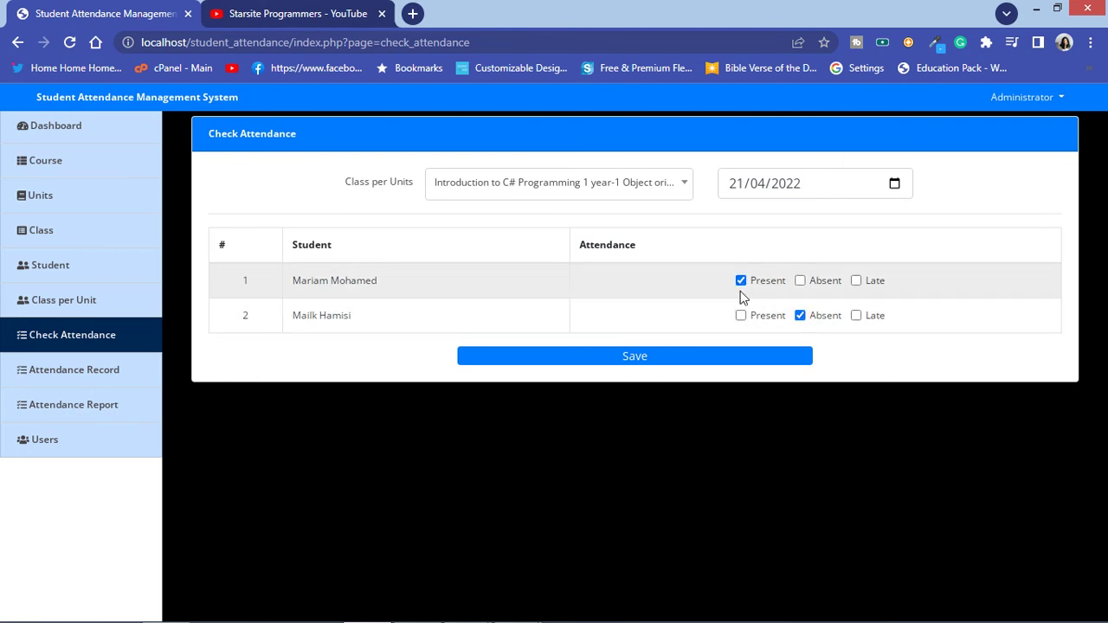
pyautogui.click(800, 280)
pyautogui.click(856, 280)
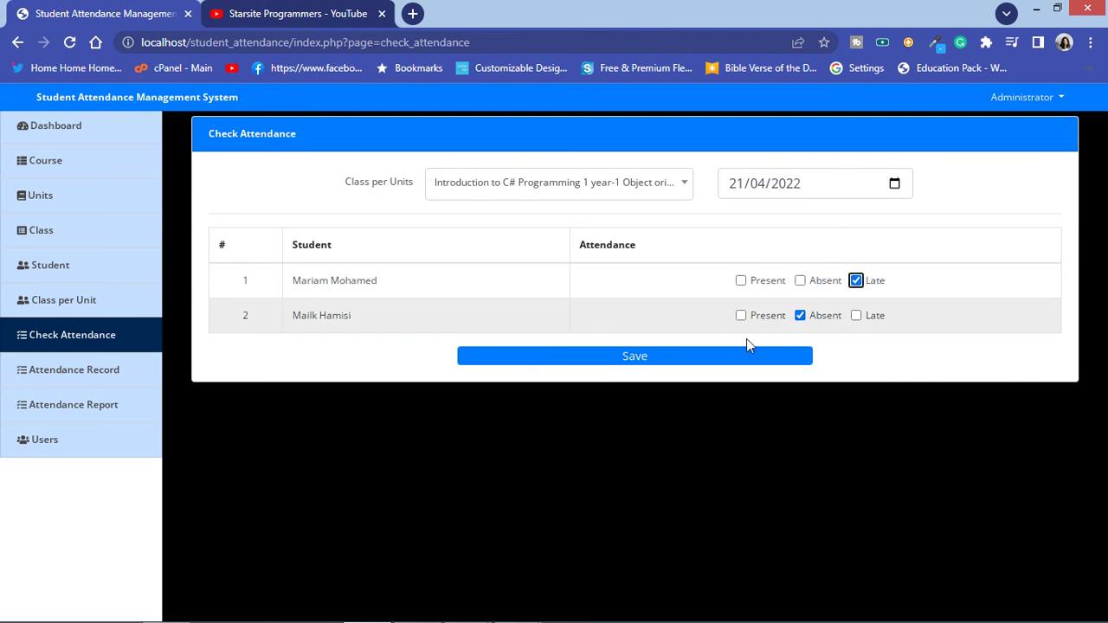
pyautogui.click(718, 357)
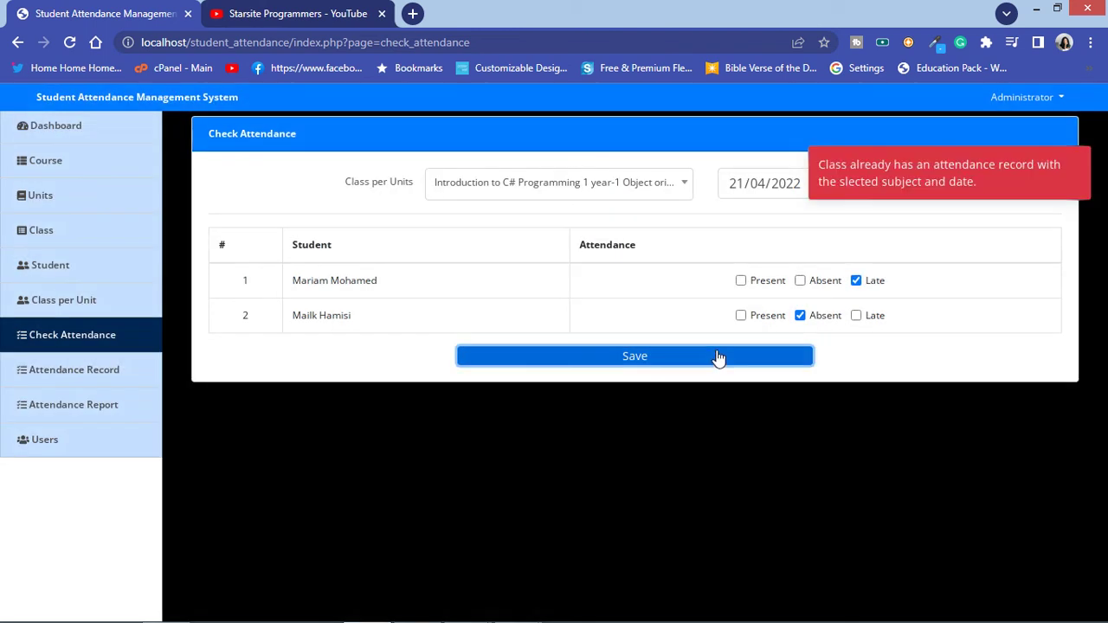
pyautogui.click(71, 42)
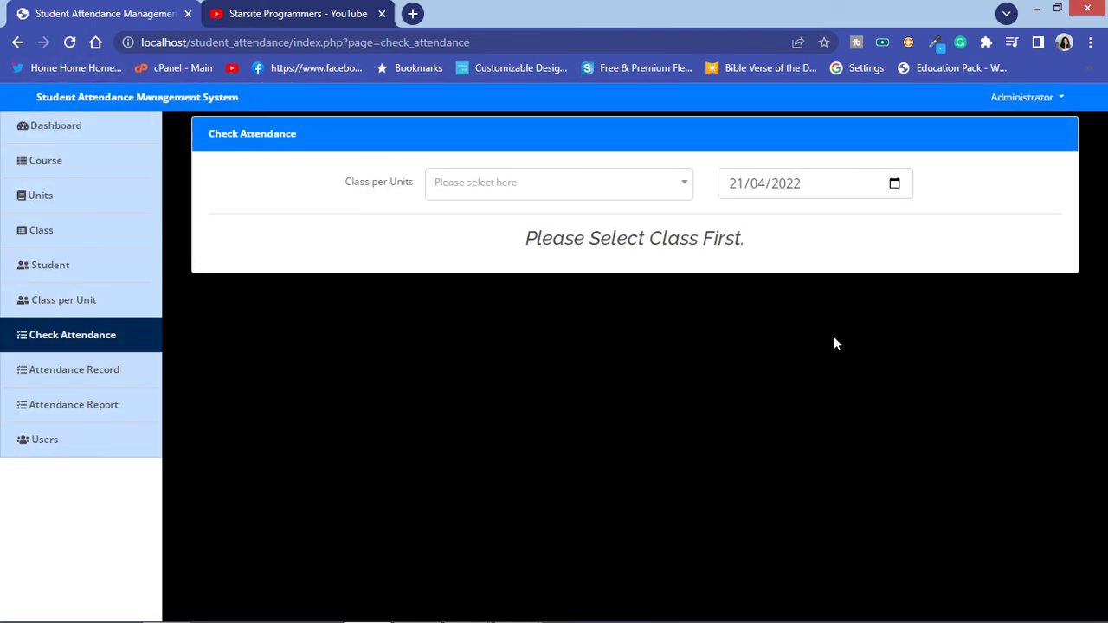
# Step: Browse the Student, Units and Course lists, preview the C# course edit, then view Users and Attendance Report
pyautogui.click(72, 268)
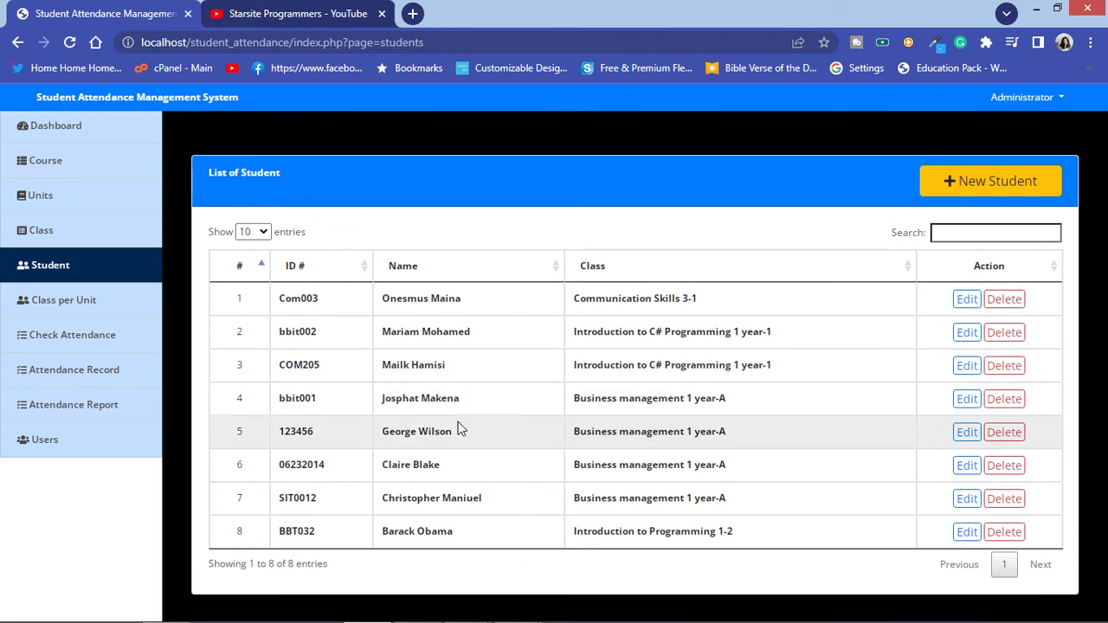
pyautogui.click(96, 208)
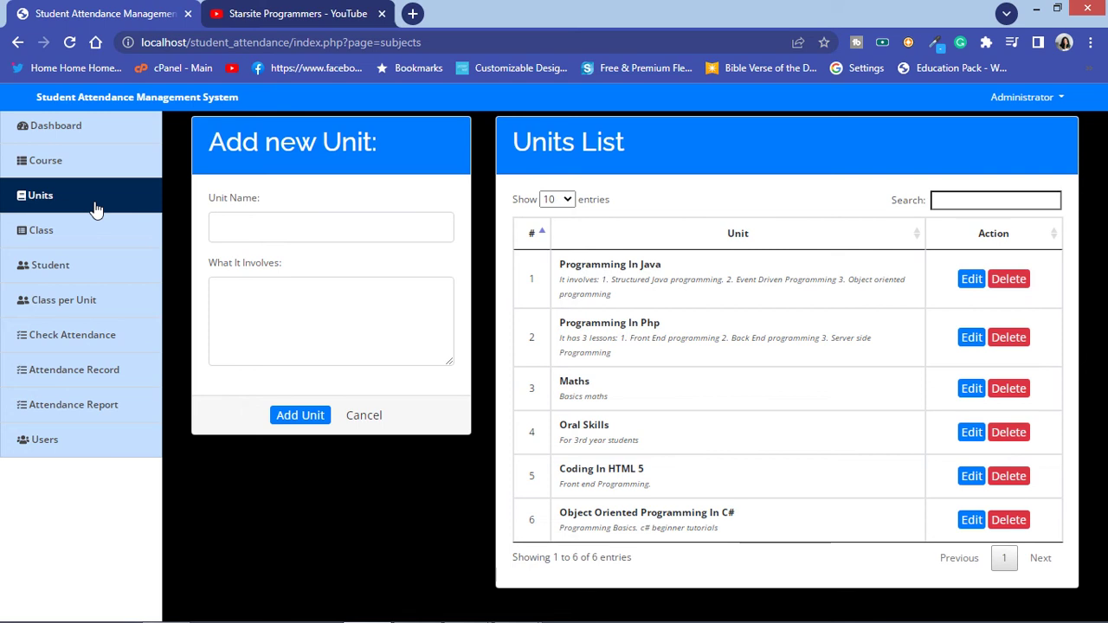
pyautogui.click(69, 163)
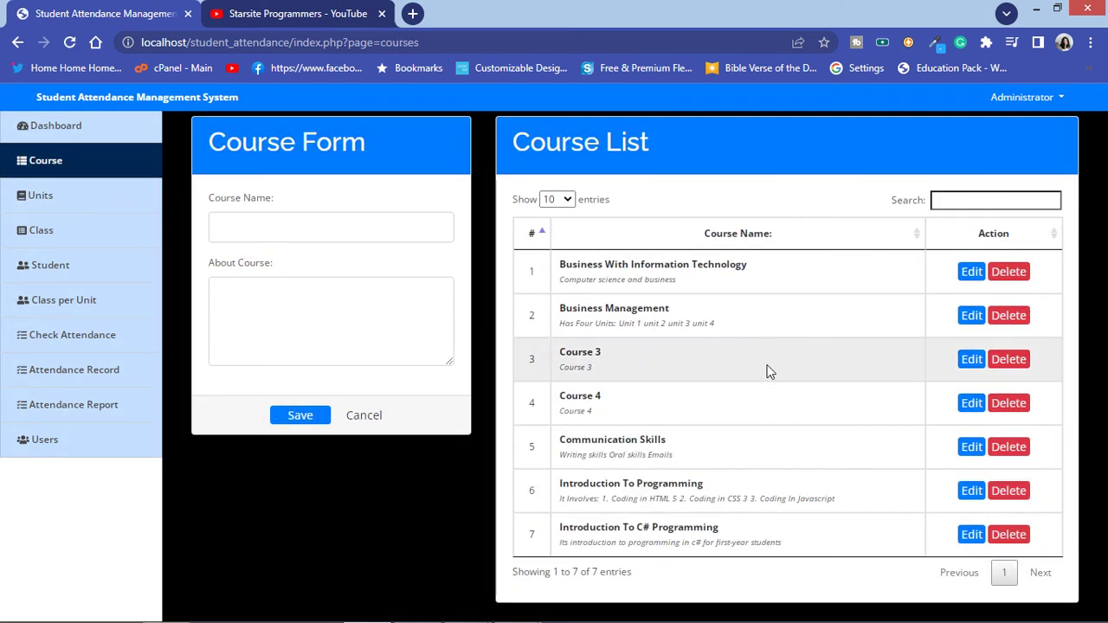
pyautogui.click(965, 538)
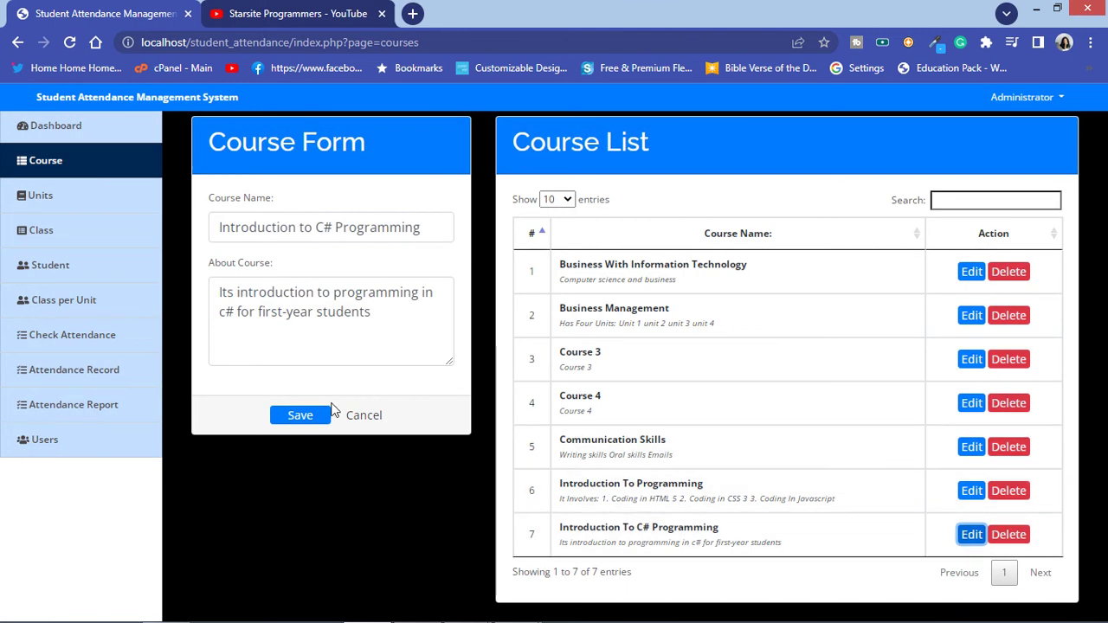
pyautogui.click(364, 418)
pyautogui.click(101, 440)
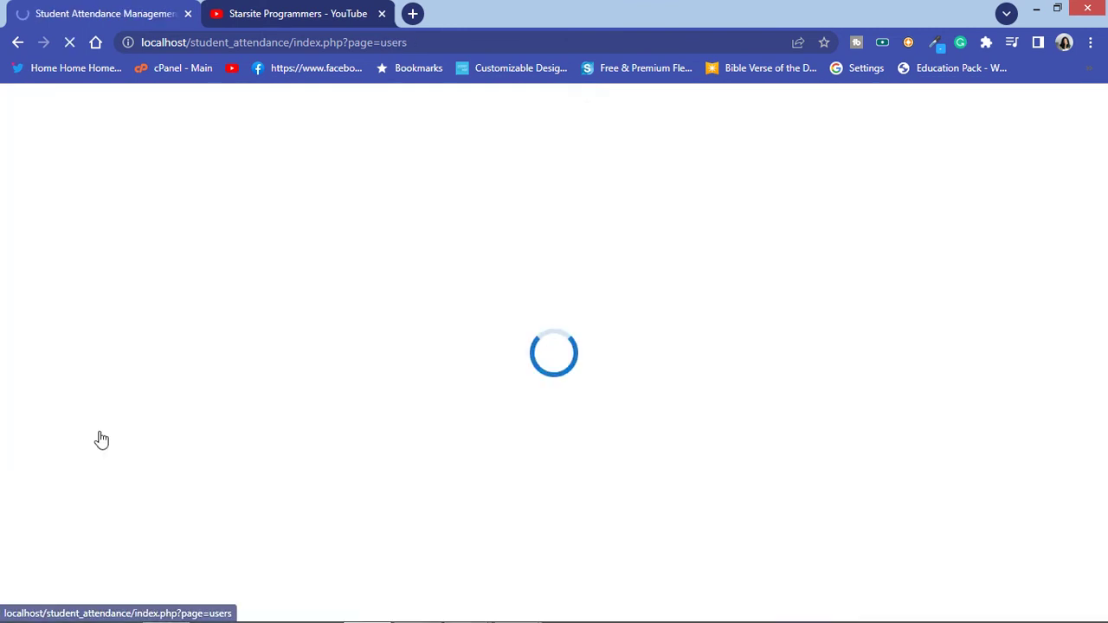
pyautogui.click(109, 404)
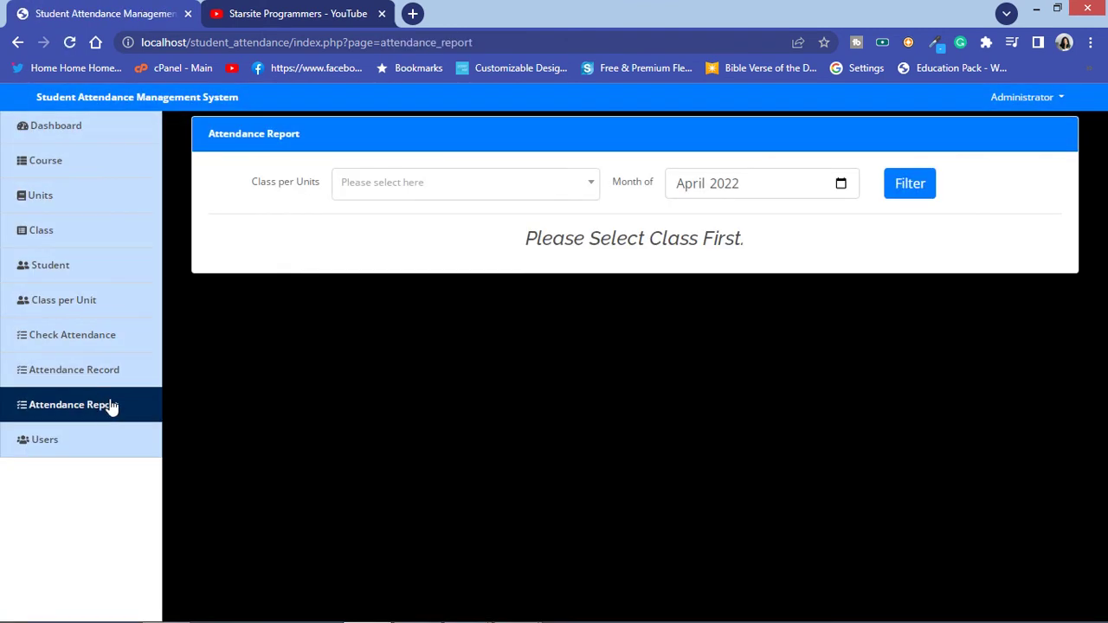
# Step: Filter the attendance report for Introduction to C# Programming in April 2022
pyautogui.click(450, 185)
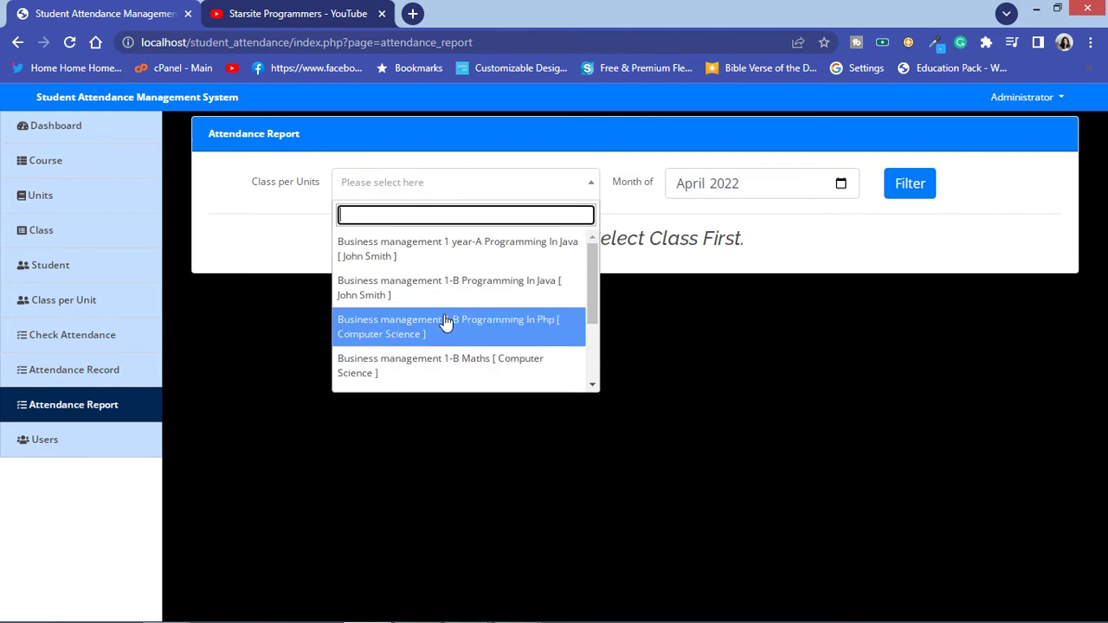
pyautogui.scroll(-3, 444, 322)
pyautogui.click(485, 341)
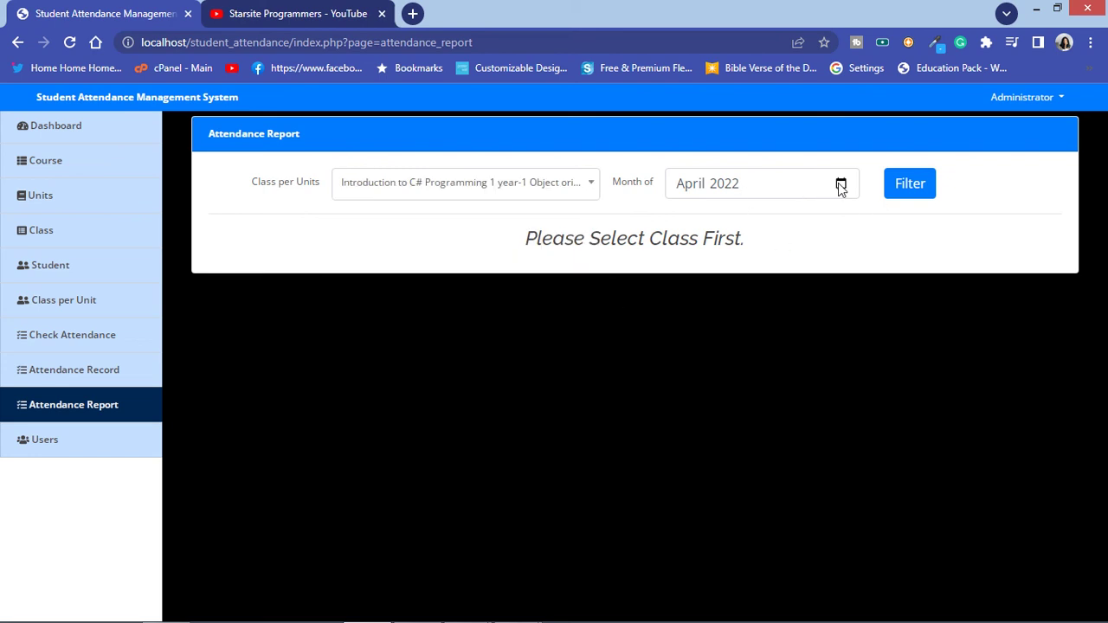
pyautogui.click(696, 185)
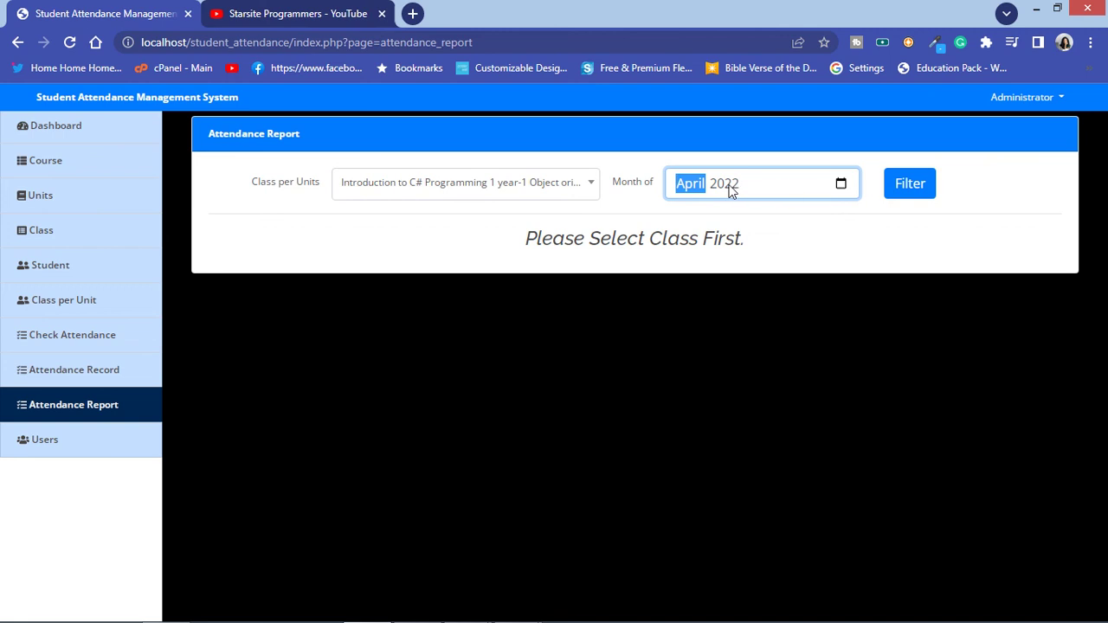
pyautogui.click(730, 186)
pyautogui.click(910, 184)
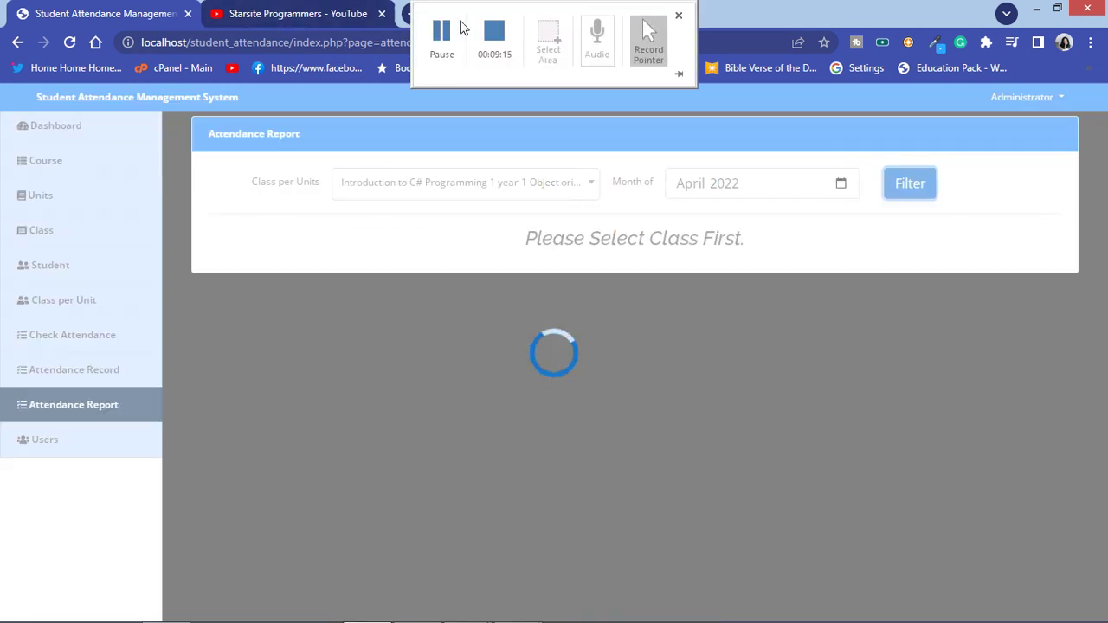
pyautogui.click(446, 33)
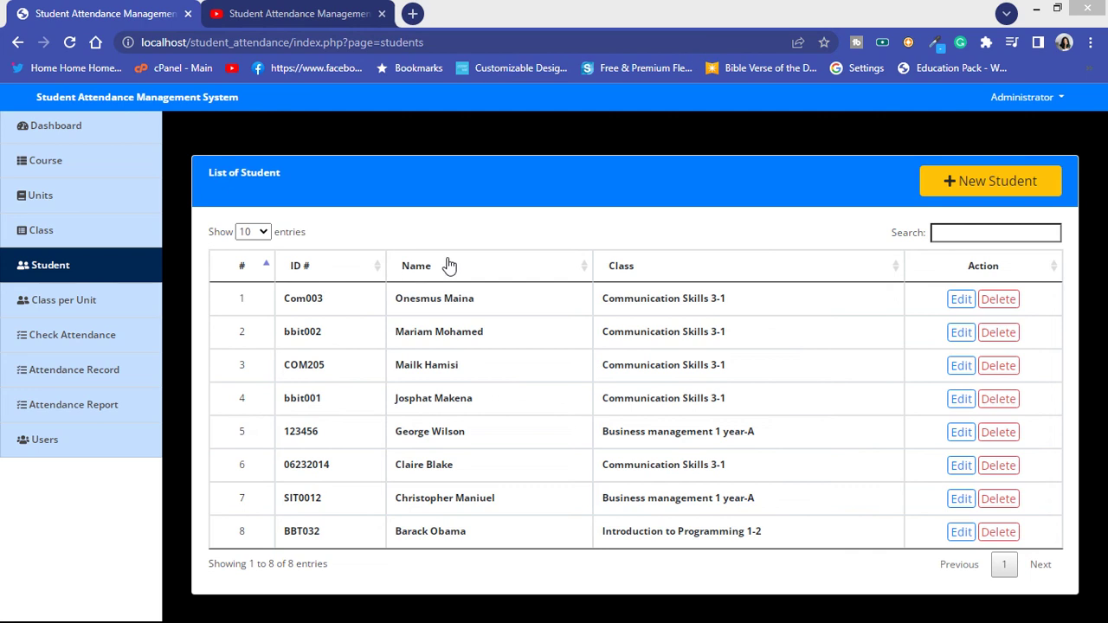
# Step: View the Class per Unit list, then the empty Check Attendance form dated 21/04/2022
pyautogui.moveTo(425, 9)
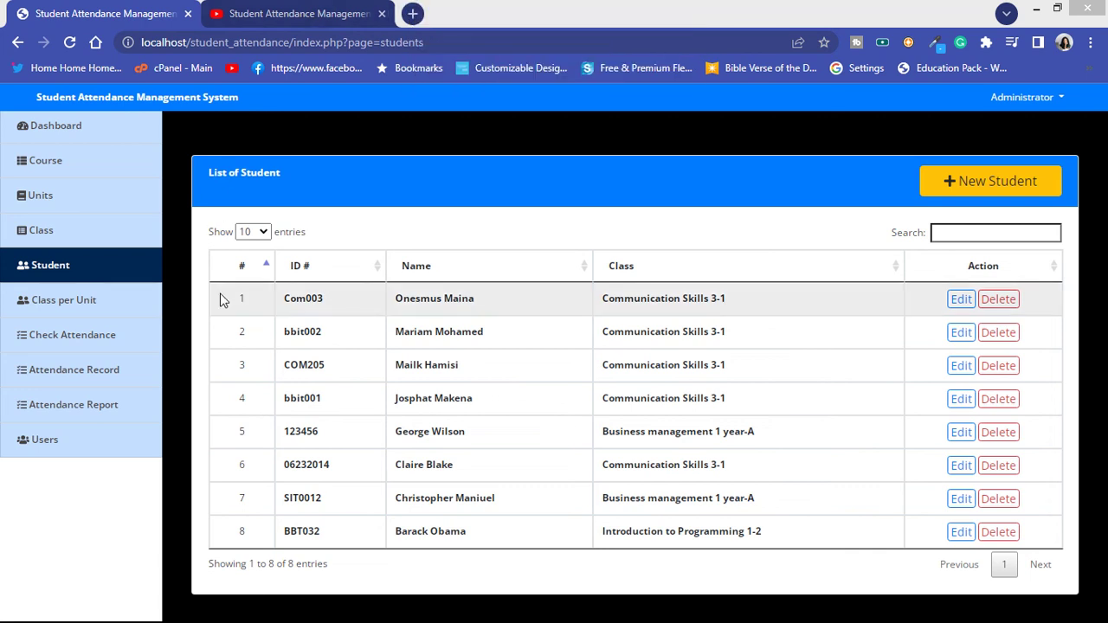
pyautogui.click(96, 299)
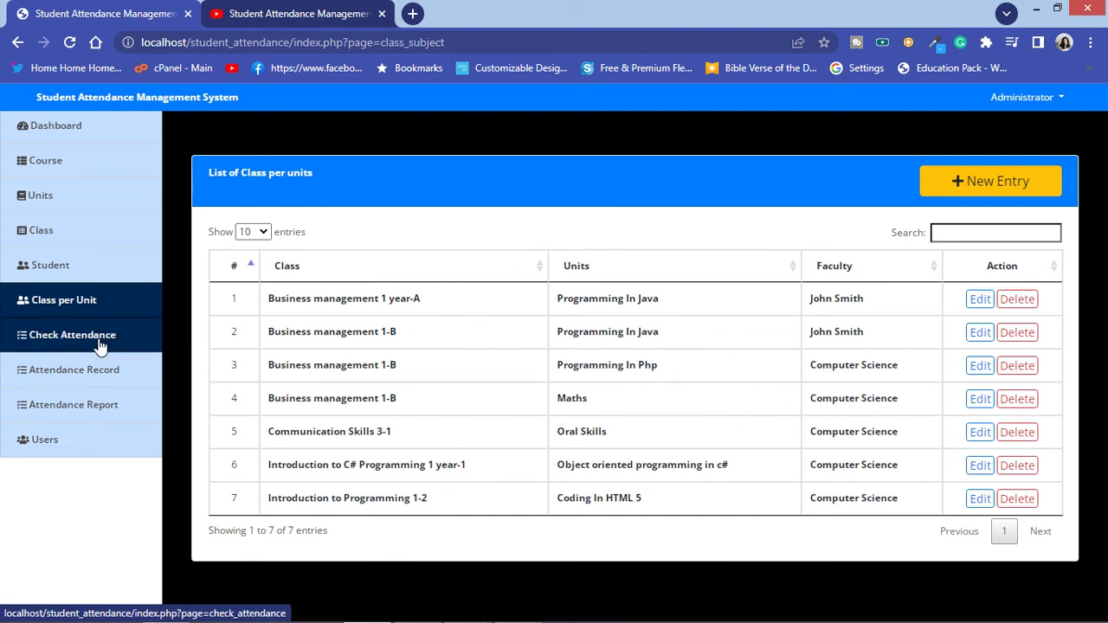
pyautogui.click(100, 344)
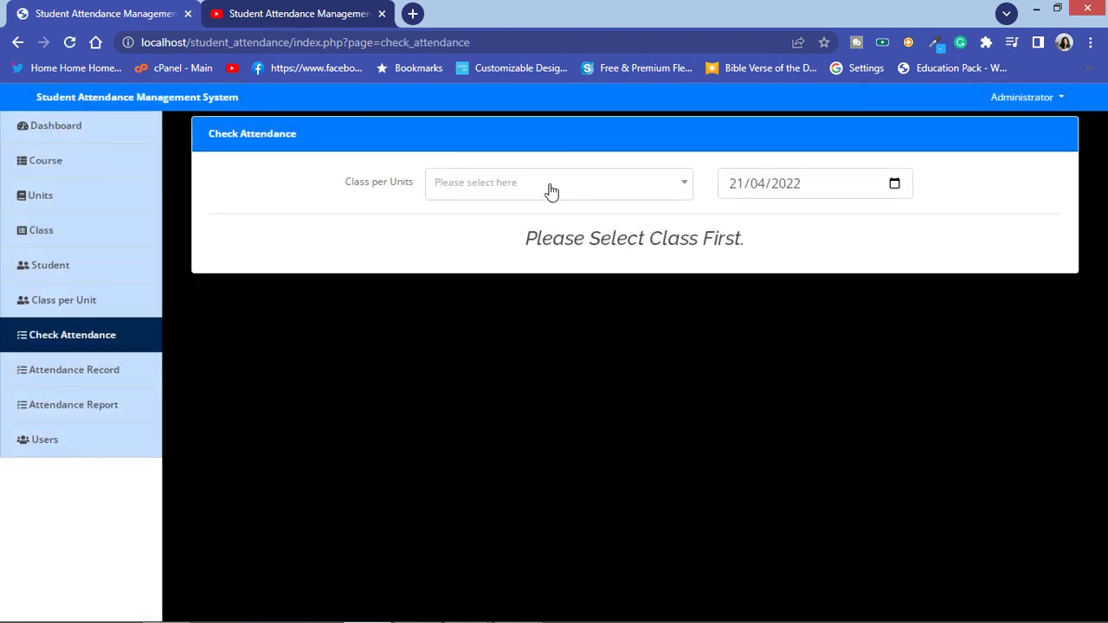
# Step: Load the Communication Skills 3-1 Oral Skills students on the Check Attendance form
pyautogui.click(551, 191)
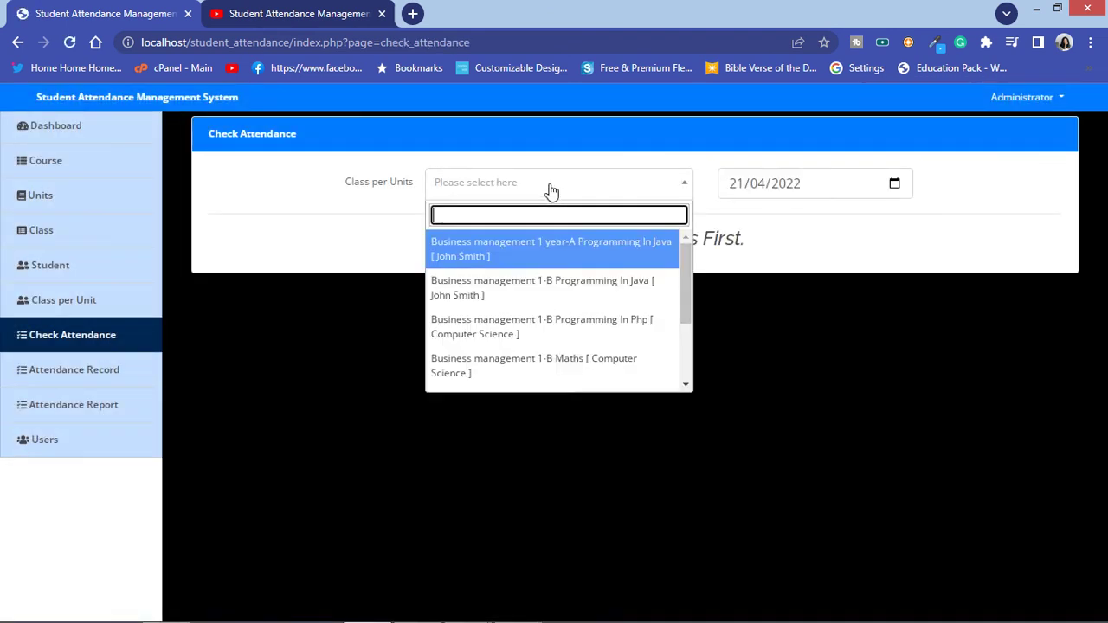
pyautogui.scroll(-3, 578, 304)
pyautogui.click(577, 305)
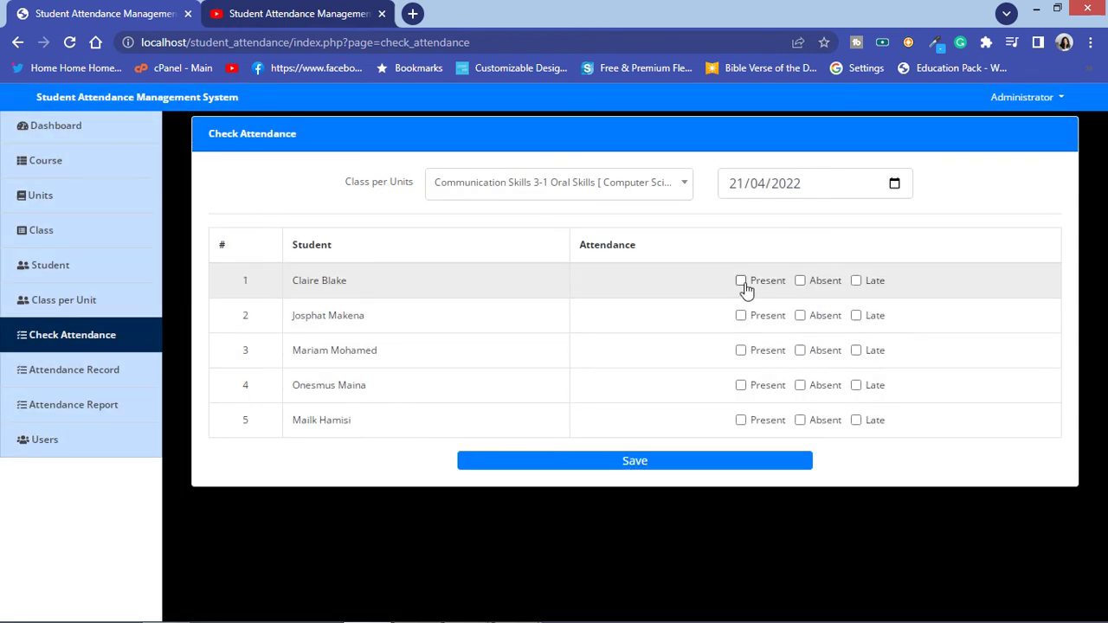
# Step: Mark students two to five absent, present, late and present, try saving, then reload the form
pyautogui.click(801, 316)
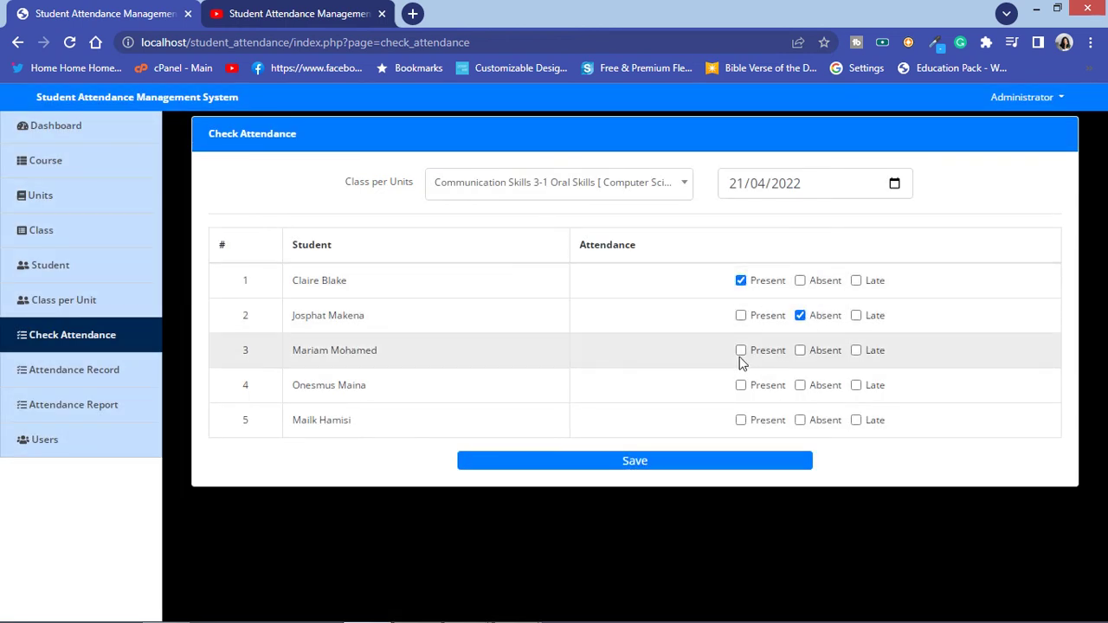
pyautogui.click(856, 351)
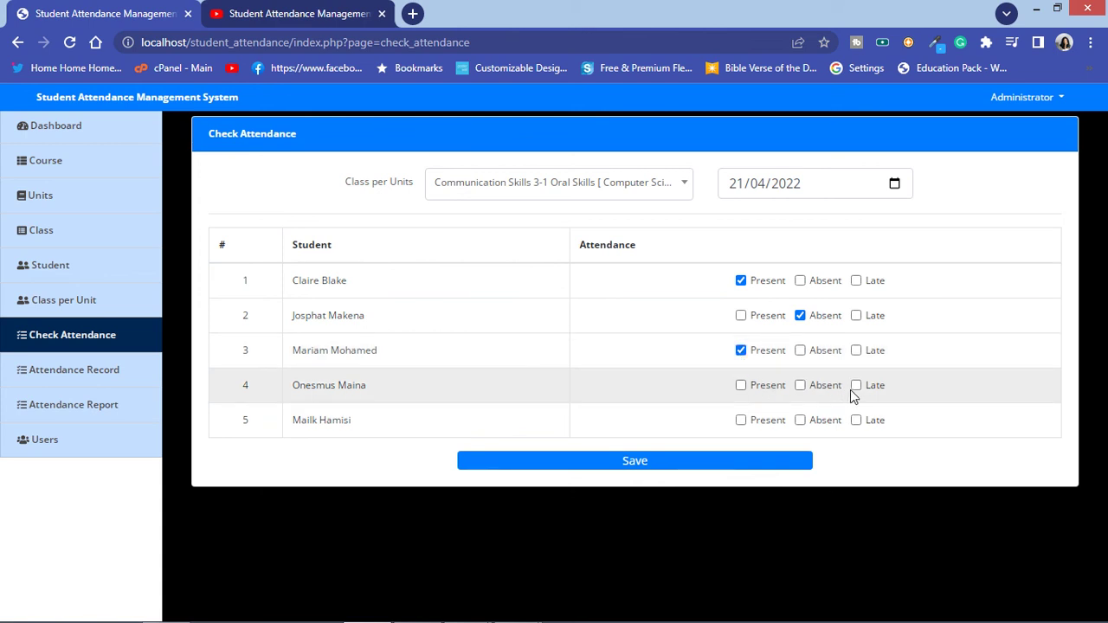
pyautogui.click(855, 387)
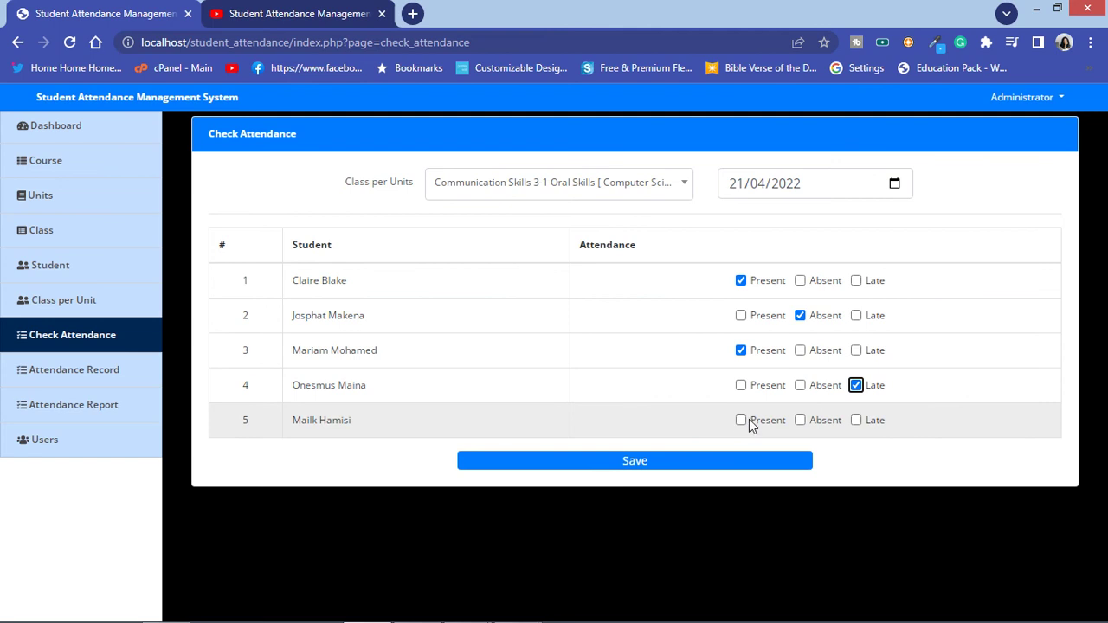
pyautogui.click(749, 422)
pyautogui.click(662, 461)
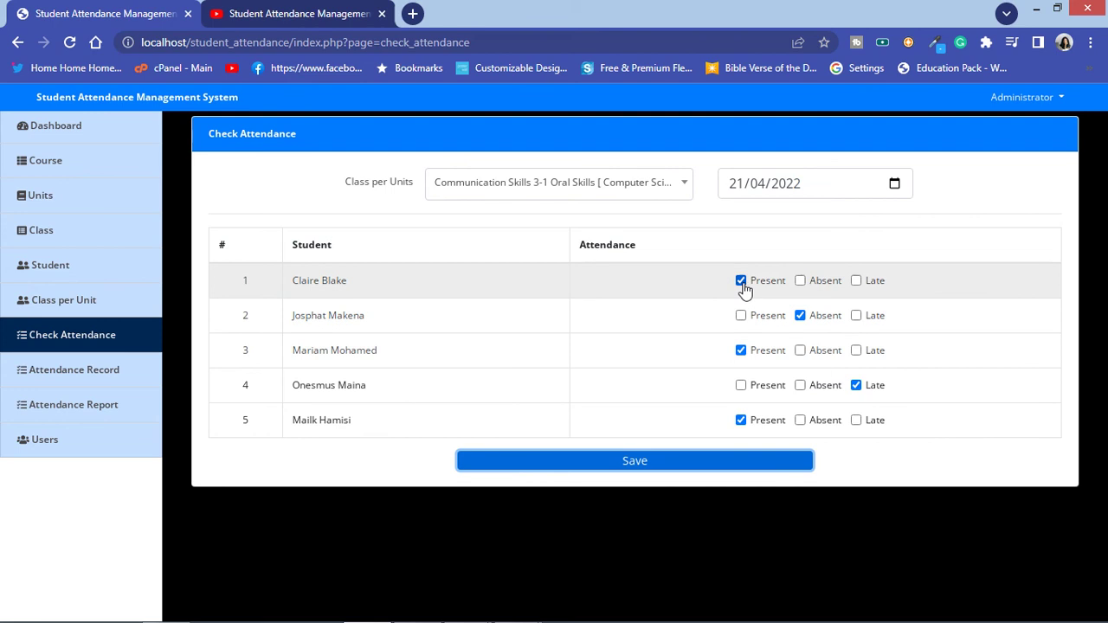
pyautogui.click(741, 286)
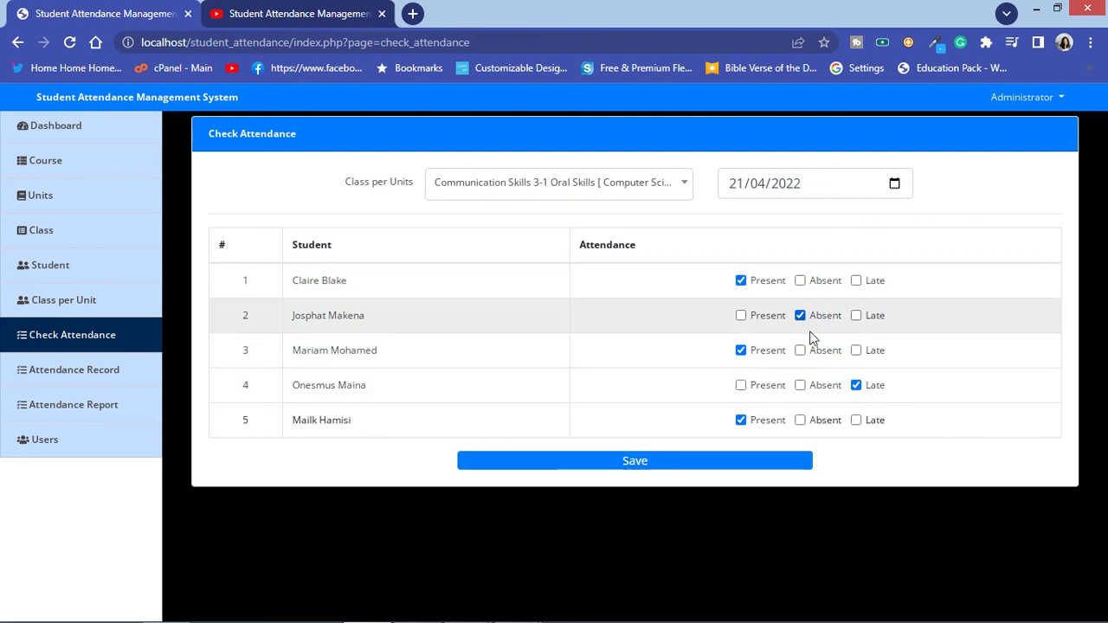
pyautogui.click(69, 42)
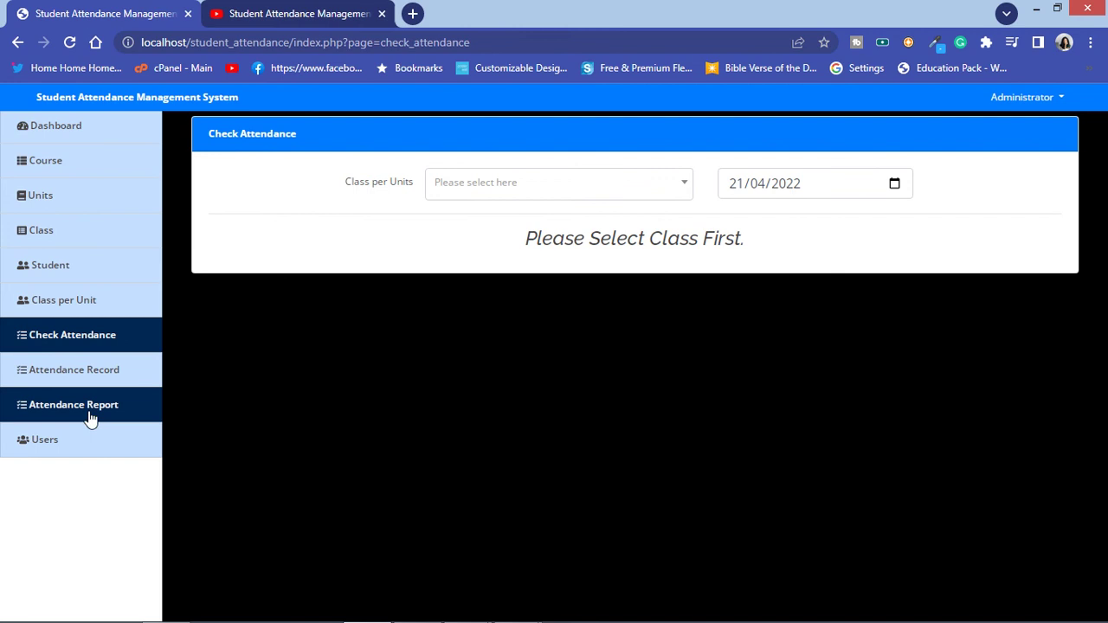
# Step: Filter the attendance report for Communication Skills 3-1 Oral Skills, then go to Attendance Record's class list
pyautogui.click(90, 419)
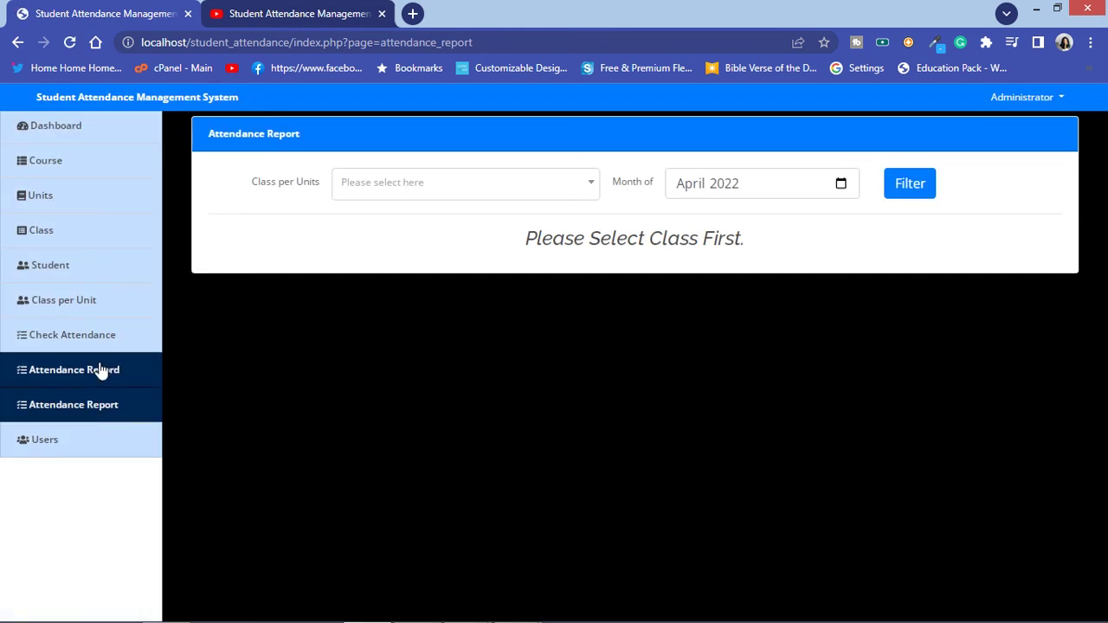
pyautogui.click(502, 183)
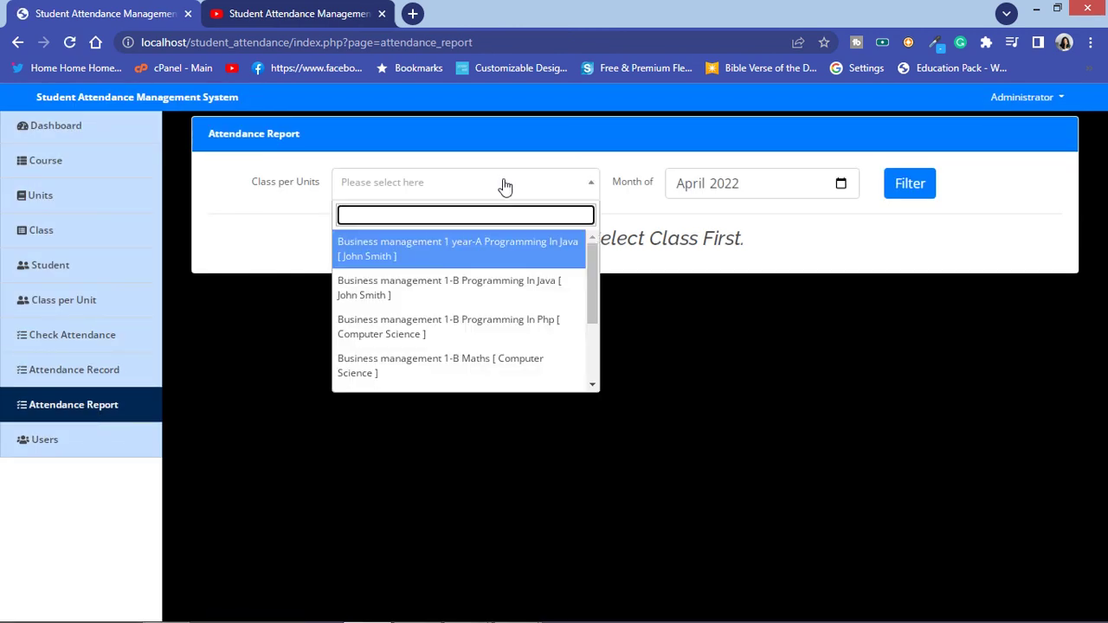
pyautogui.scroll(-2, 526, 291)
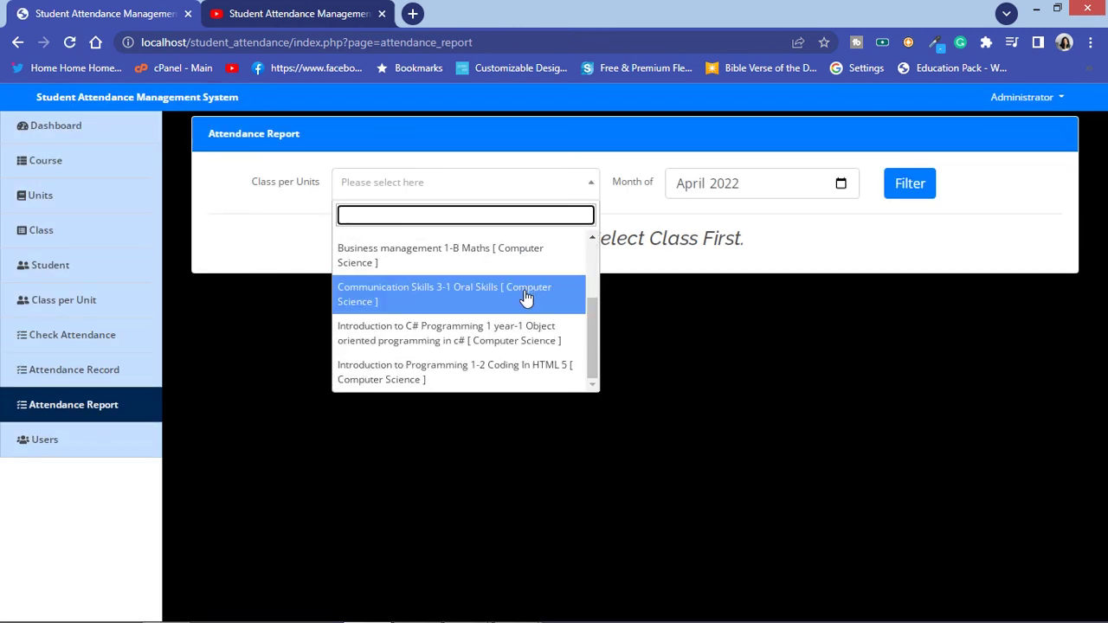
pyautogui.click(527, 297)
pyautogui.click(904, 183)
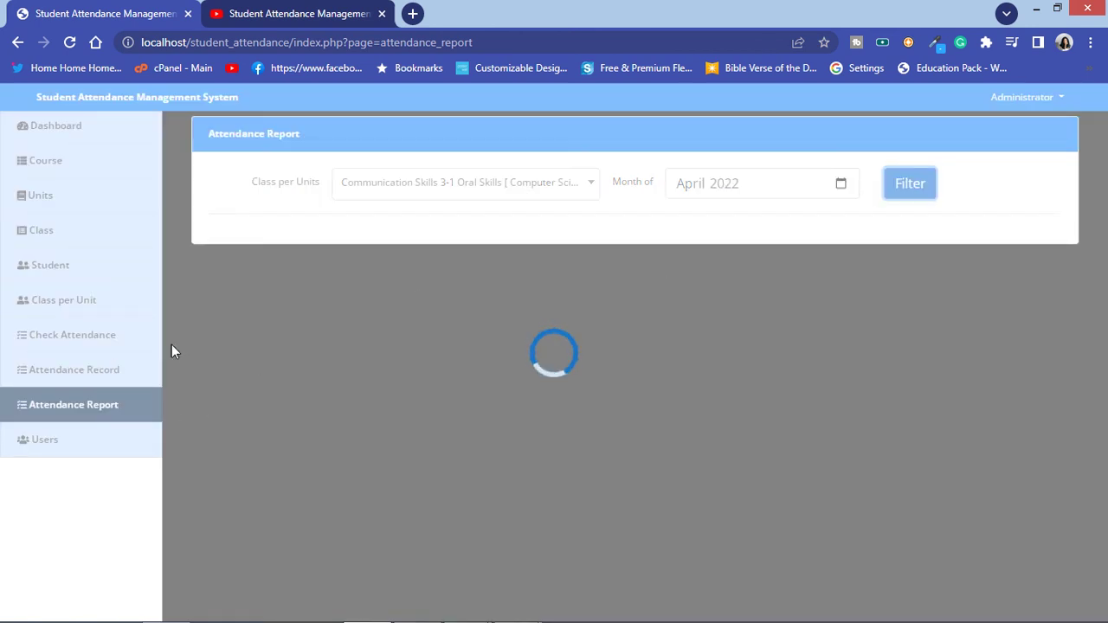
pyautogui.click(95, 383)
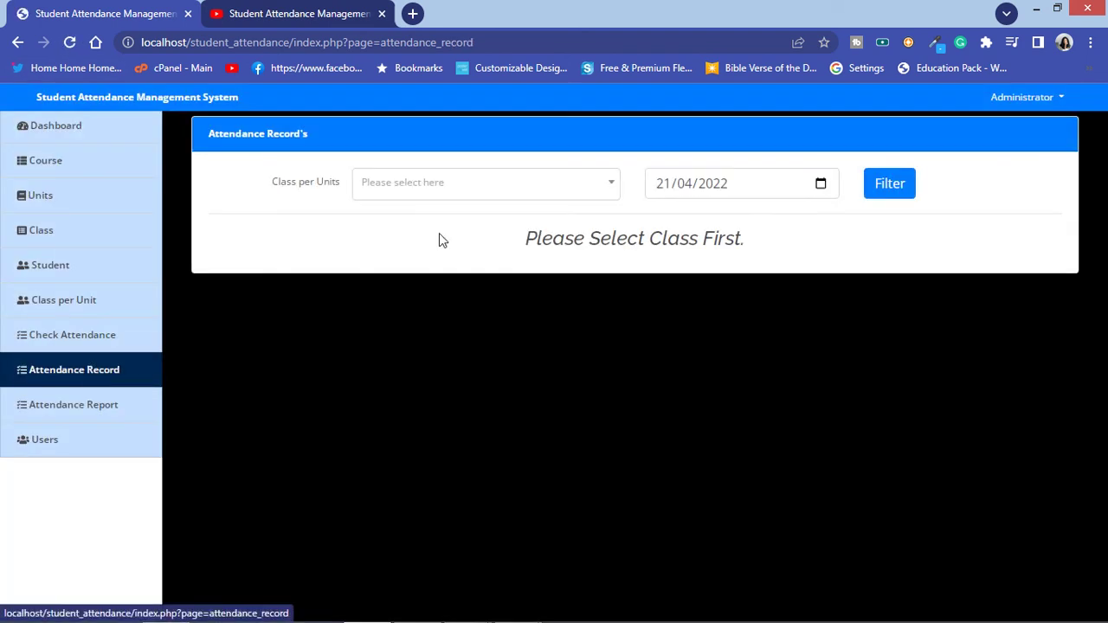
pyautogui.click(489, 184)
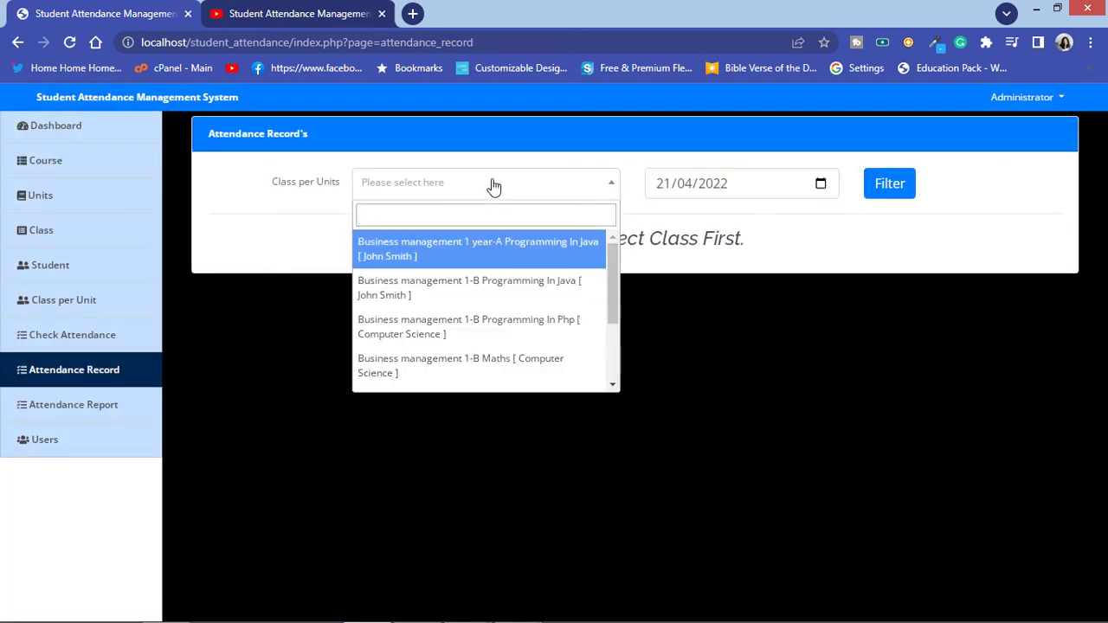
pyautogui.scroll(-3, 525, 346)
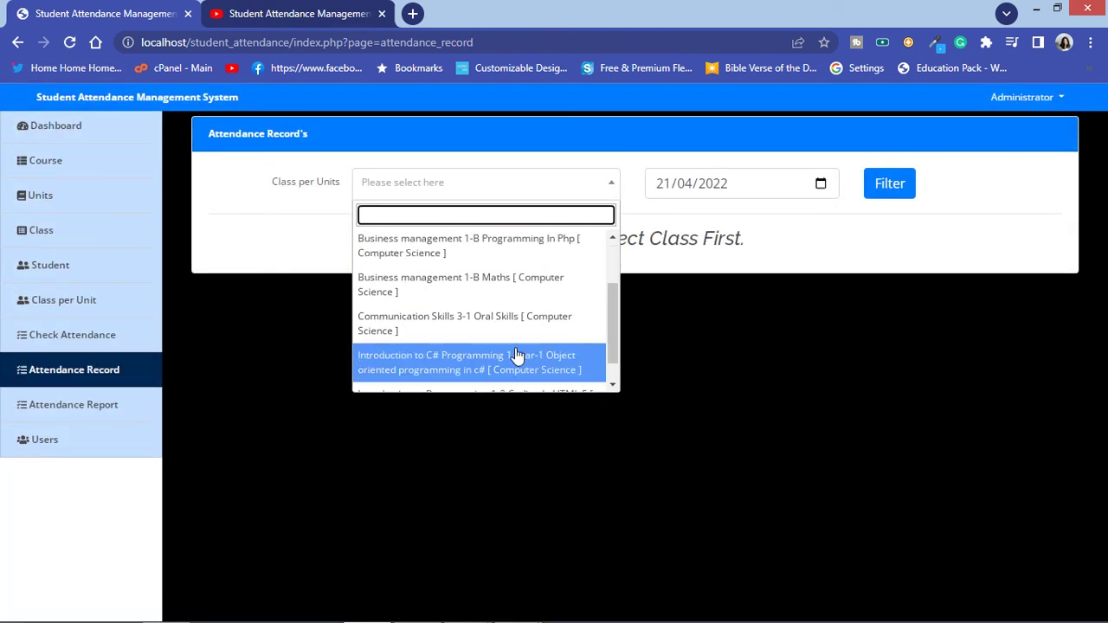
pyautogui.click(498, 323)
pyautogui.click(886, 181)
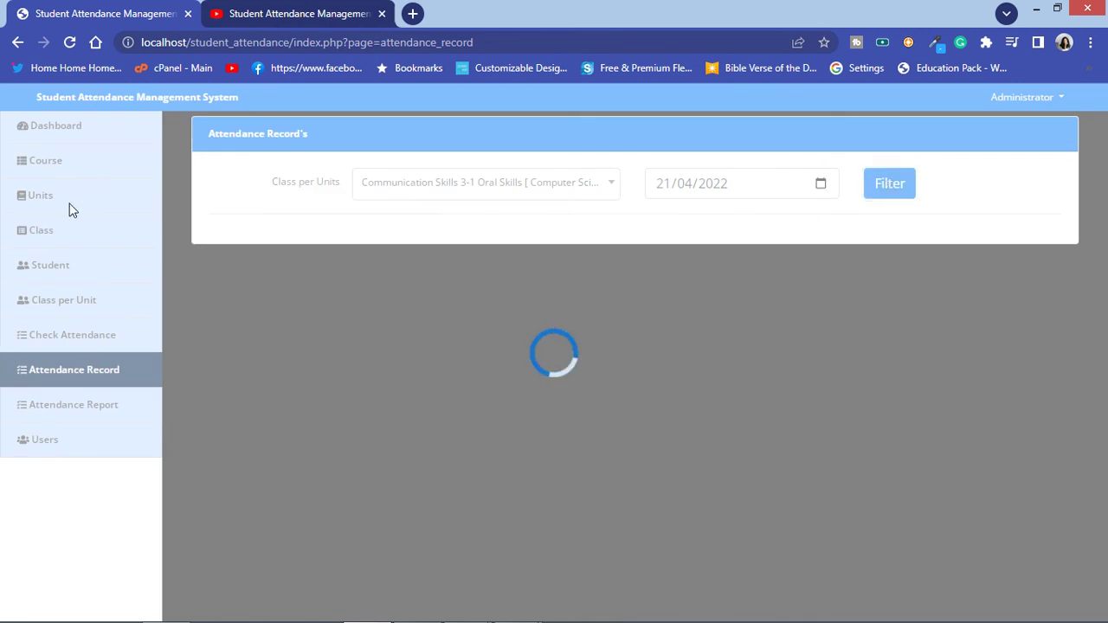
pyautogui.click(70, 42)
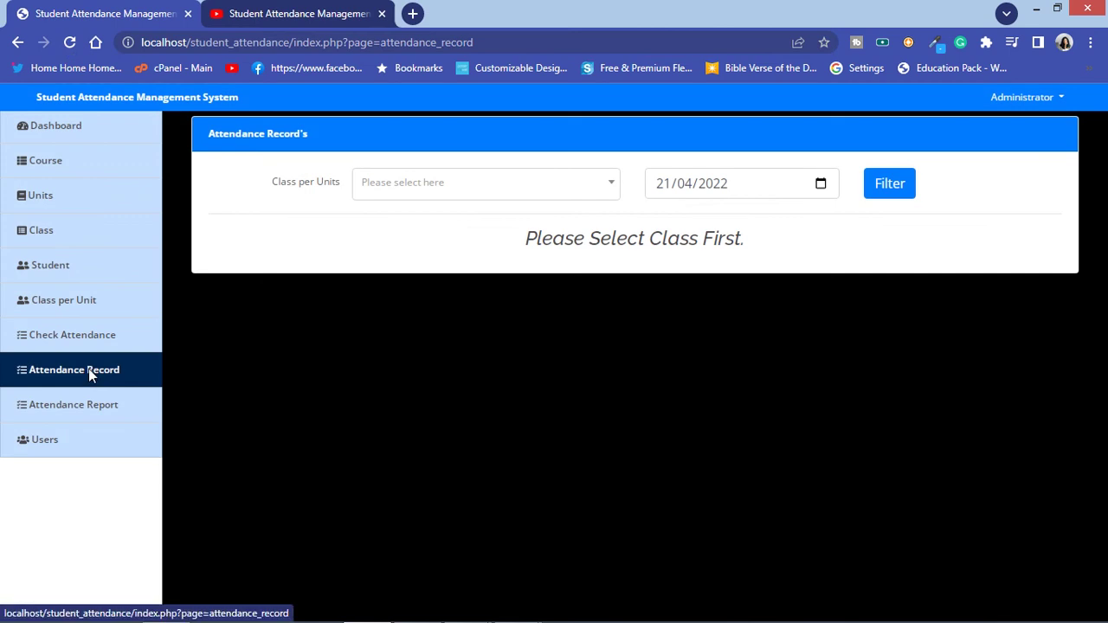
pyautogui.click(88, 369)
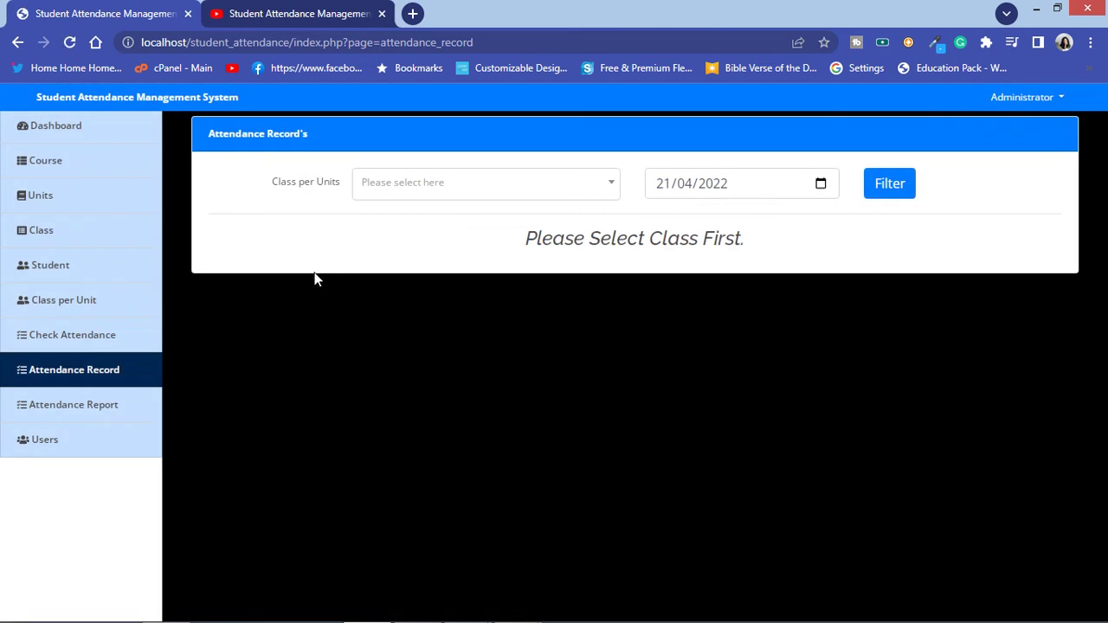
pyautogui.click(451, 196)
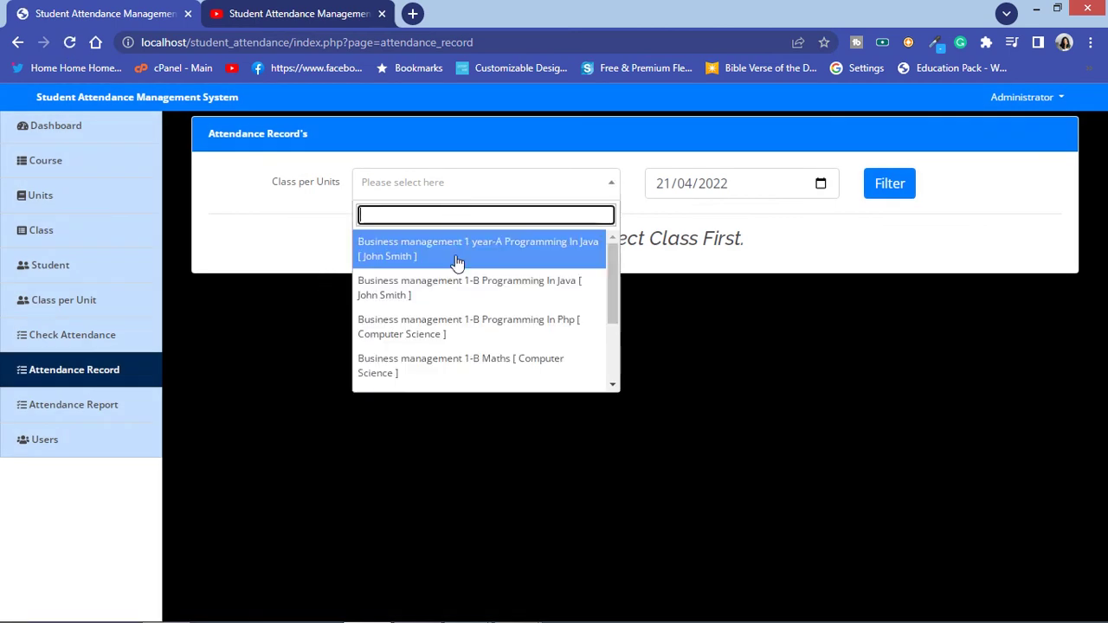
pyautogui.click(459, 288)
pyautogui.click(871, 195)
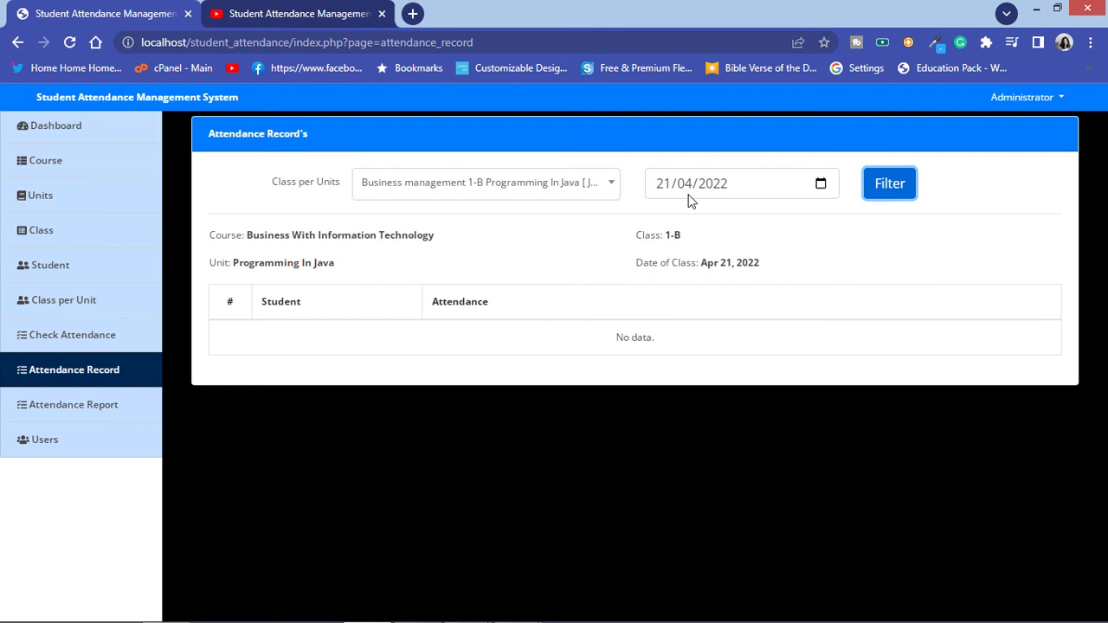
pyautogui.click(438, 192)
pyautogui.scroll(-2, 510, 318)
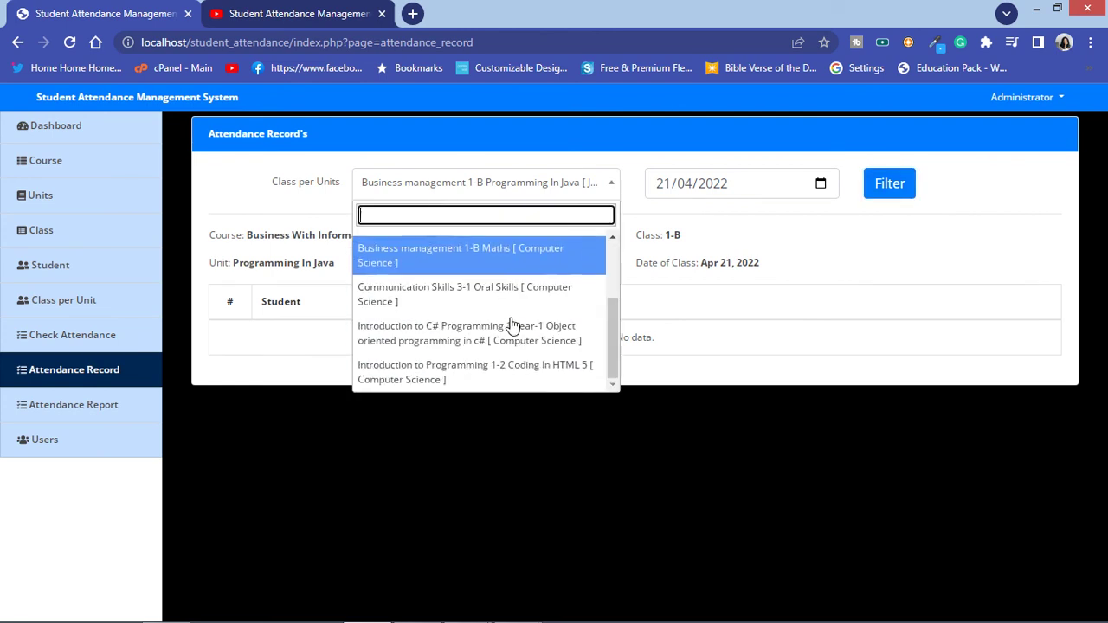
pyautogui.click(518, 334)
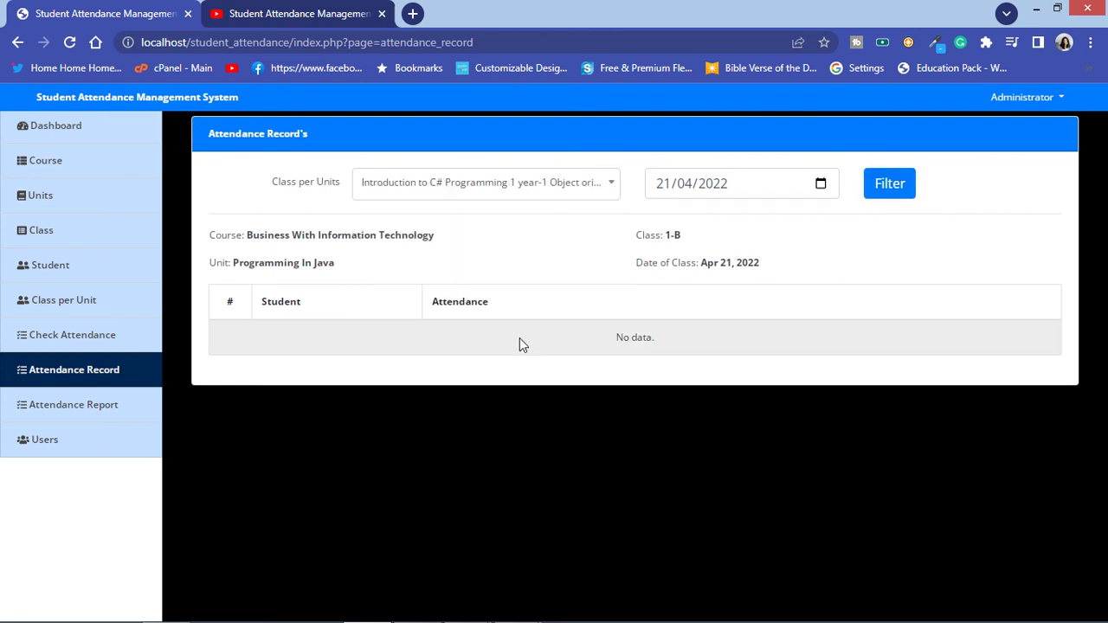
pyautogui.click(890, 187)
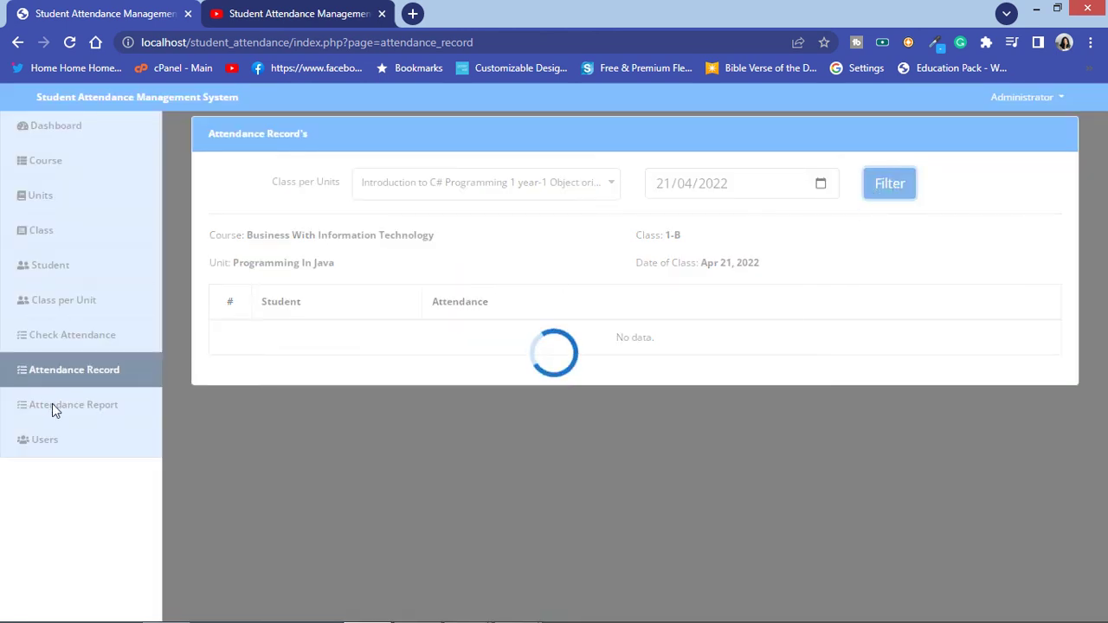
pyautogui.click(69, 42)
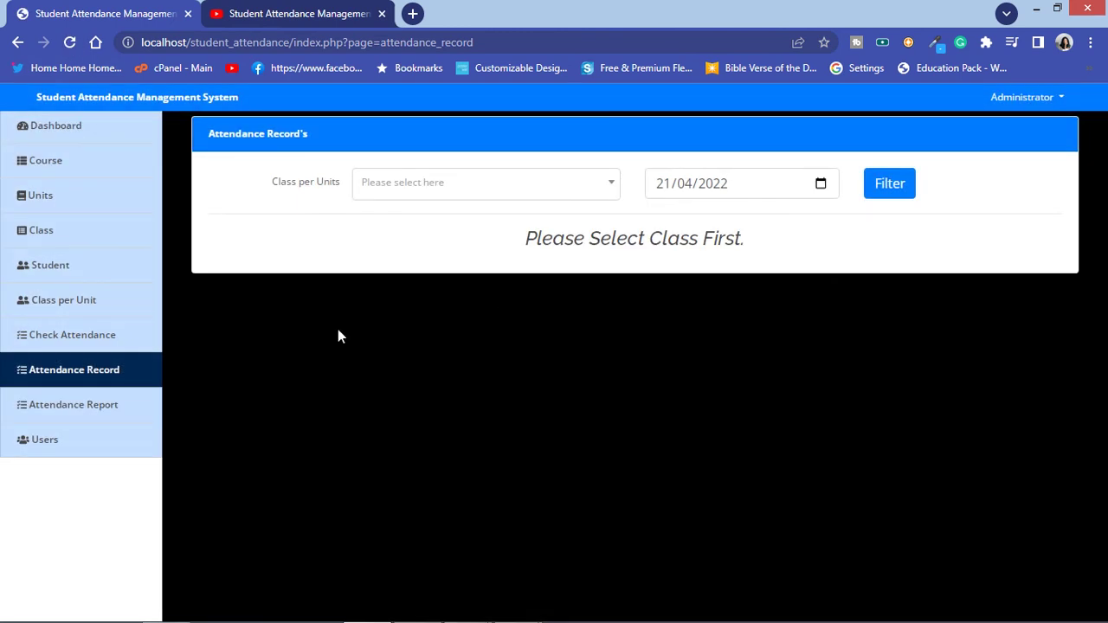
pyautogui.click(87, 404)
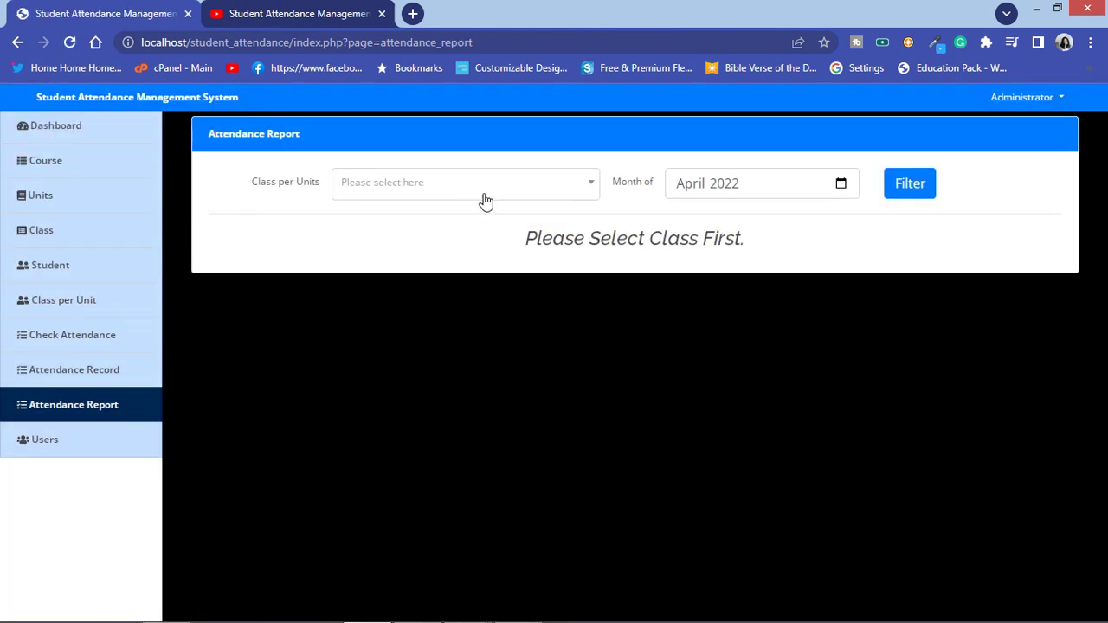
# Step: Filter the April 2022 attendance report for Business management 1-B Maths
pyautogui.click(485, 200)
pyautogui.scroll(-2, 484, 292)
pyautogui.click(485, 294)
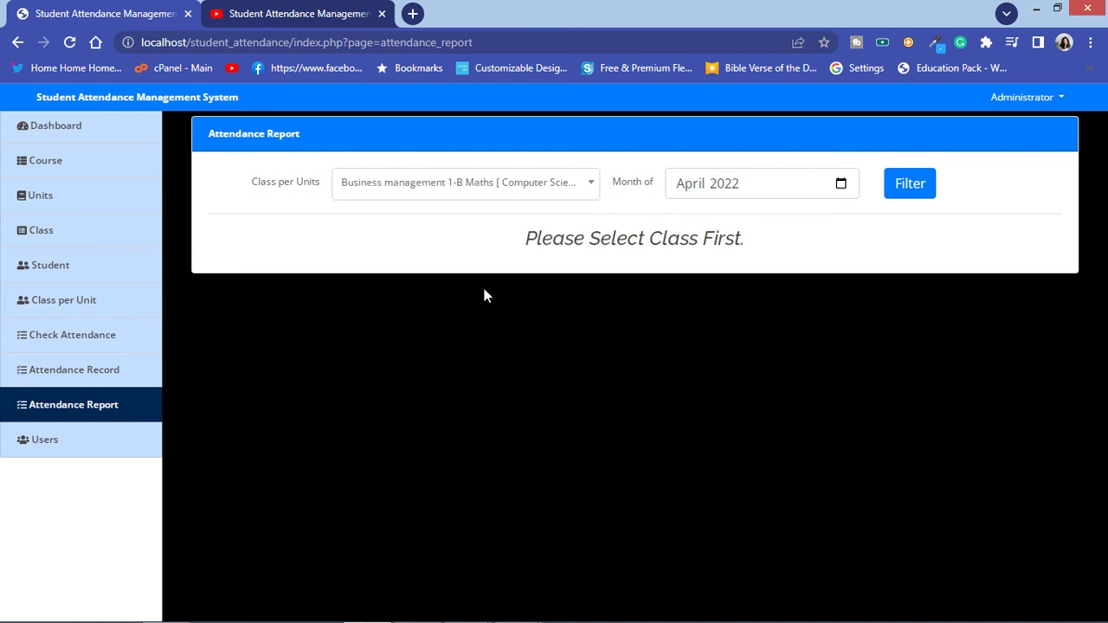
pyautogui.click(909, 184)
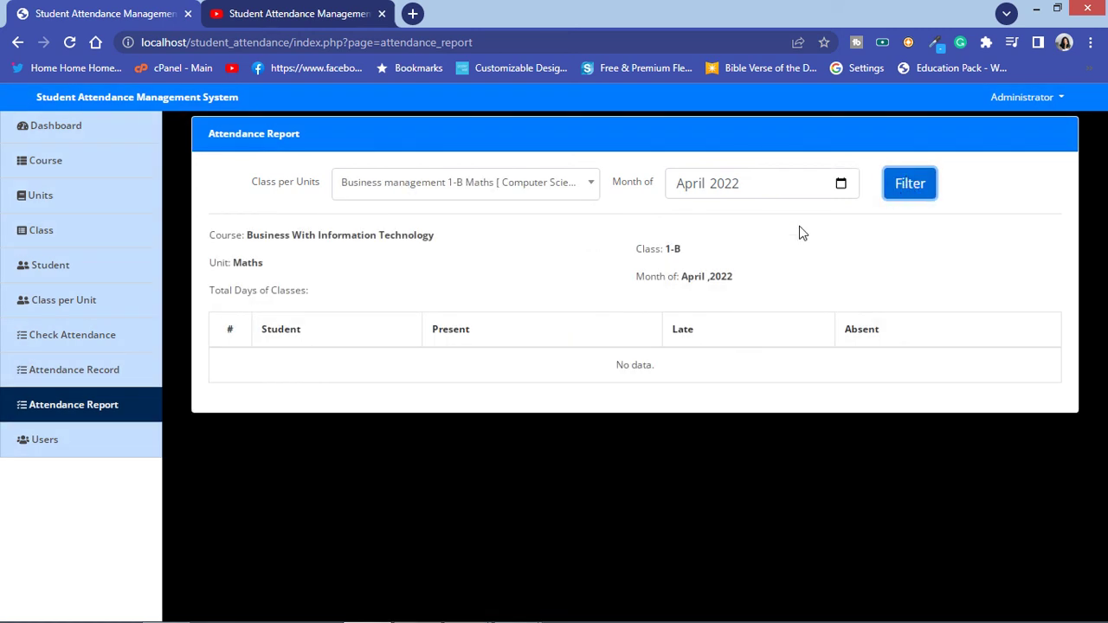
# Step: Change the report's Month of field to February 2021 using the picker
pyautogui.click(841, 183)
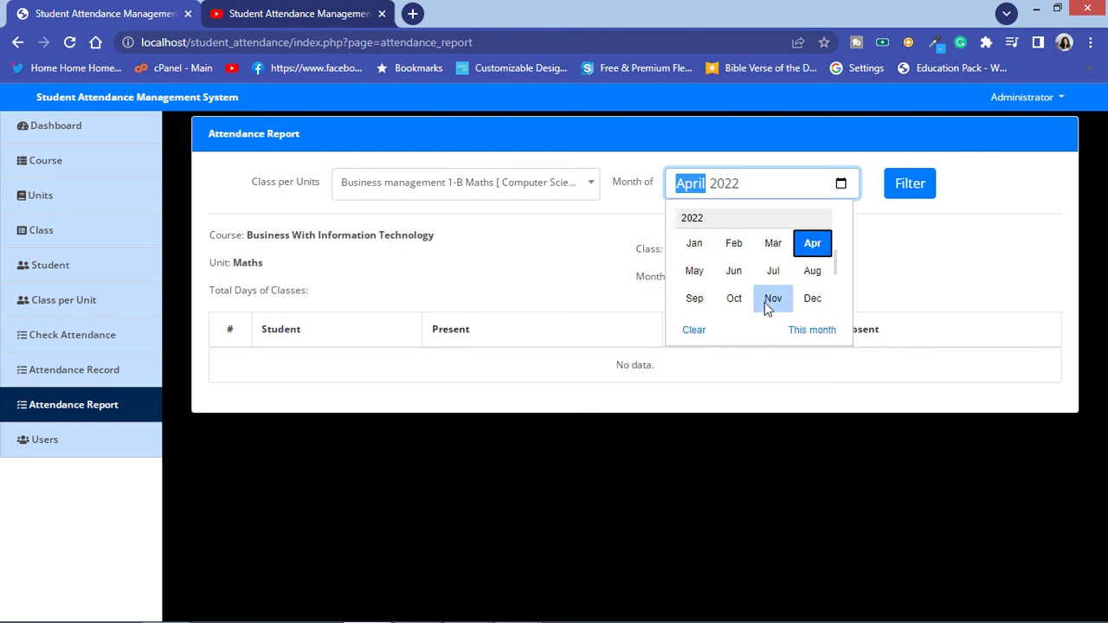
pyautogui.click(811, 271)
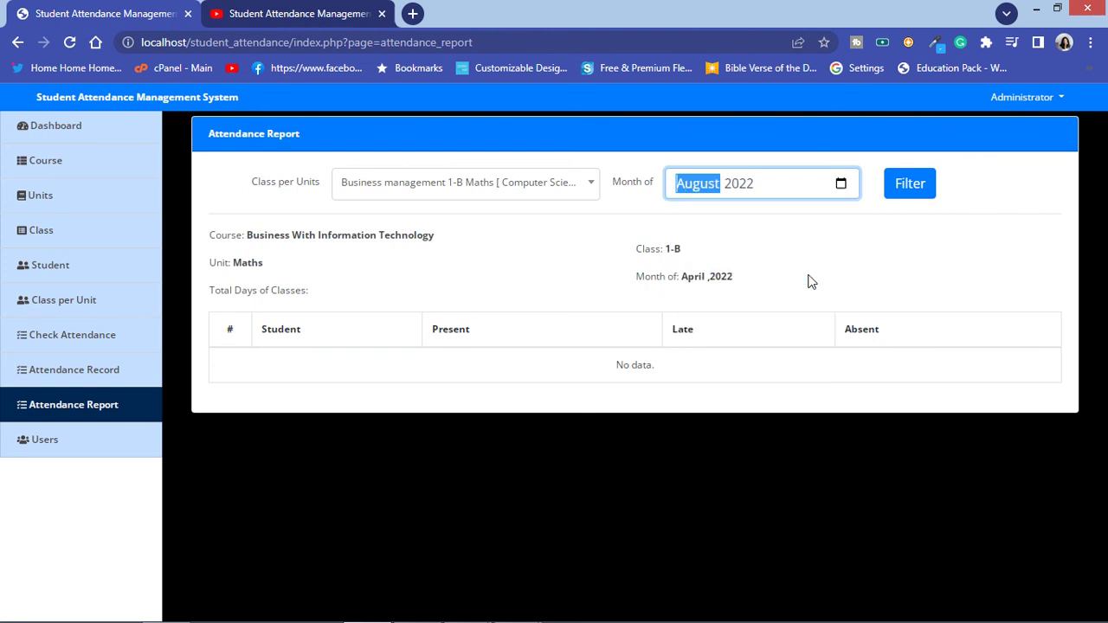
pyautogui.click(748, 184)
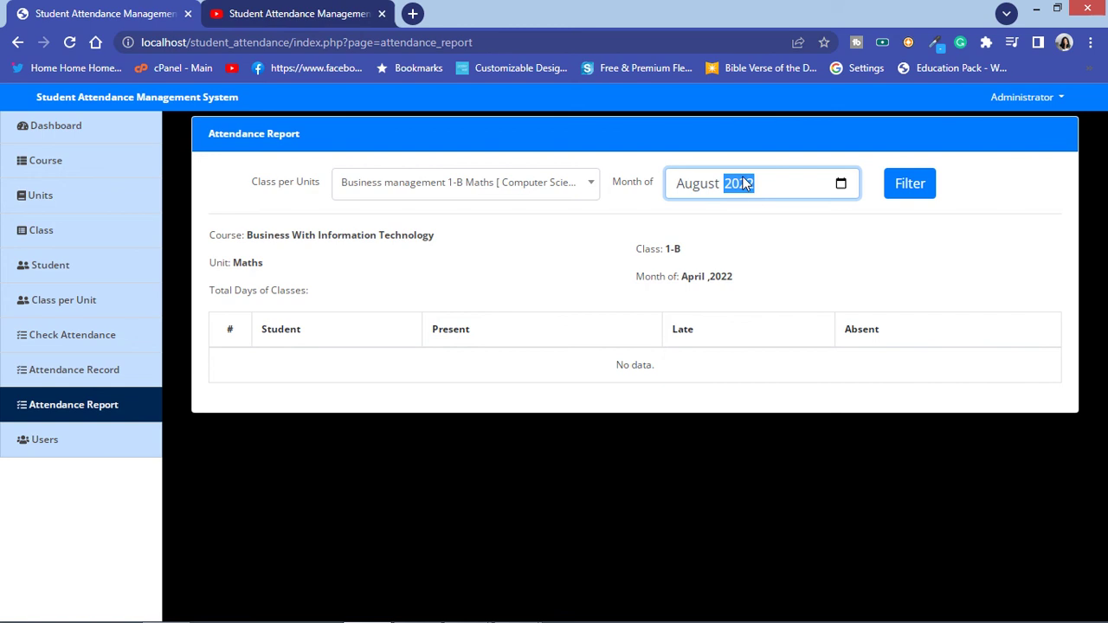
pyautogui.click(840, 184)
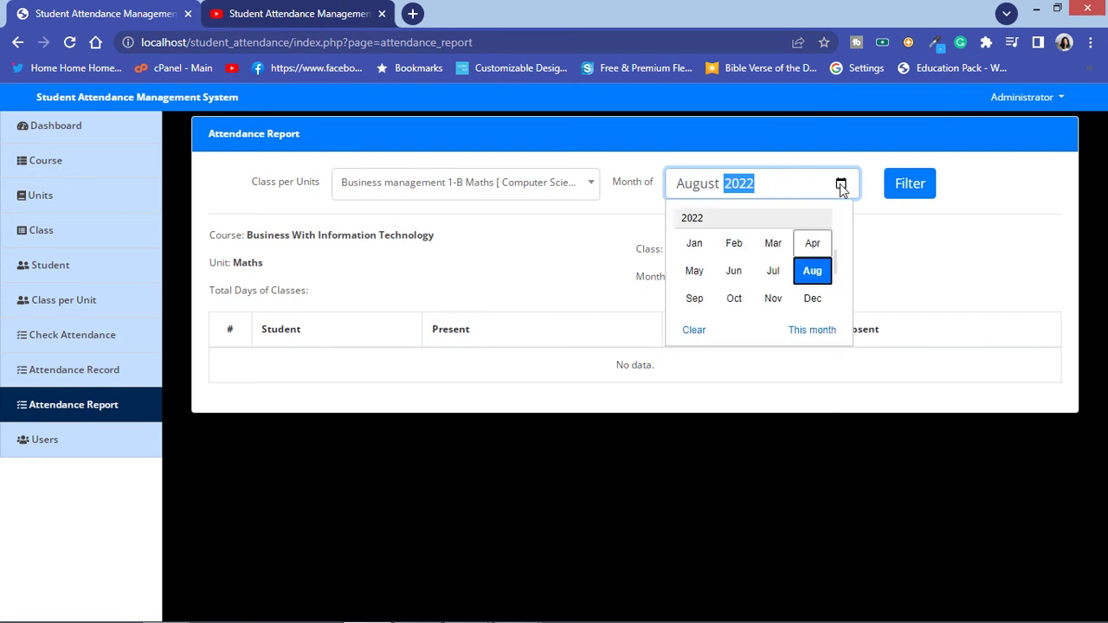
pyautogui.scroll(8, 833, 238)
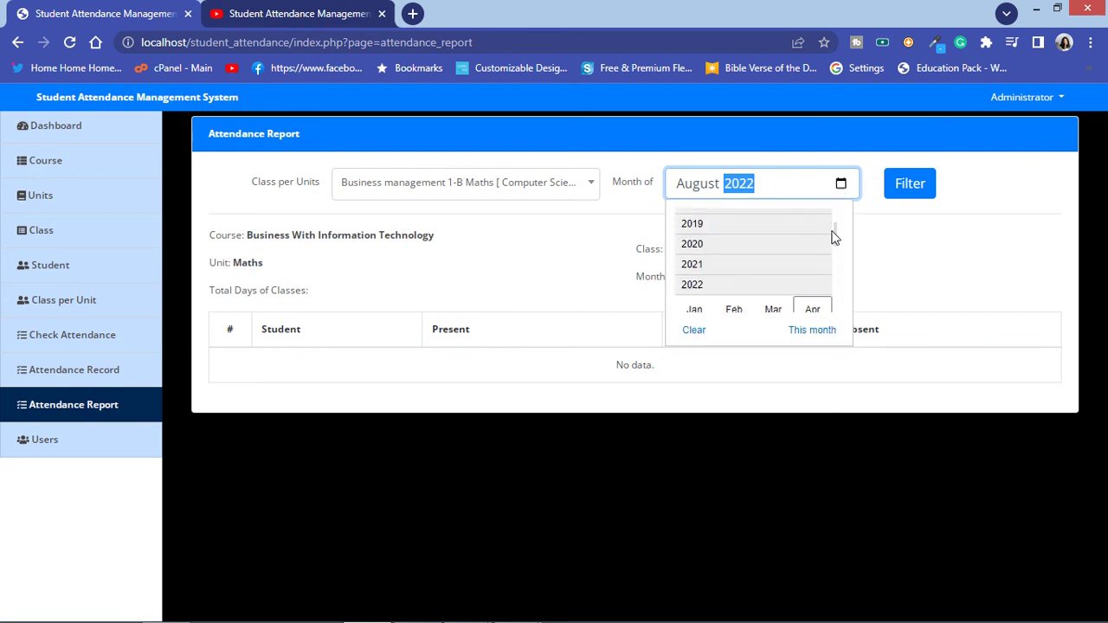
pyautogui.scroll(-2, 711, 255)
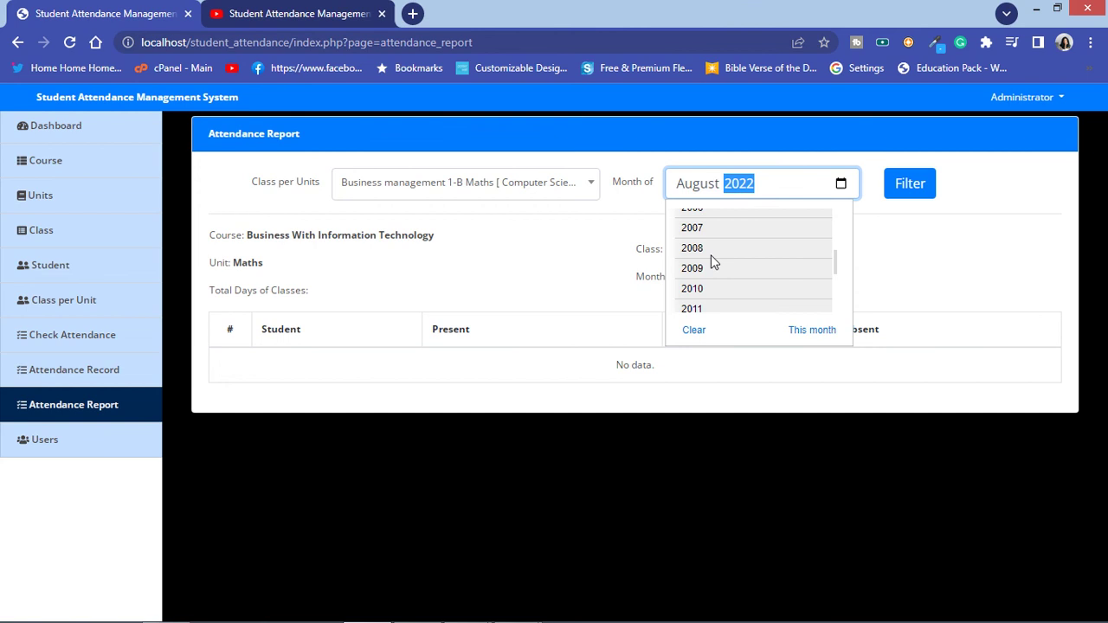
pyautogui.scroll(-3, 710, 263)
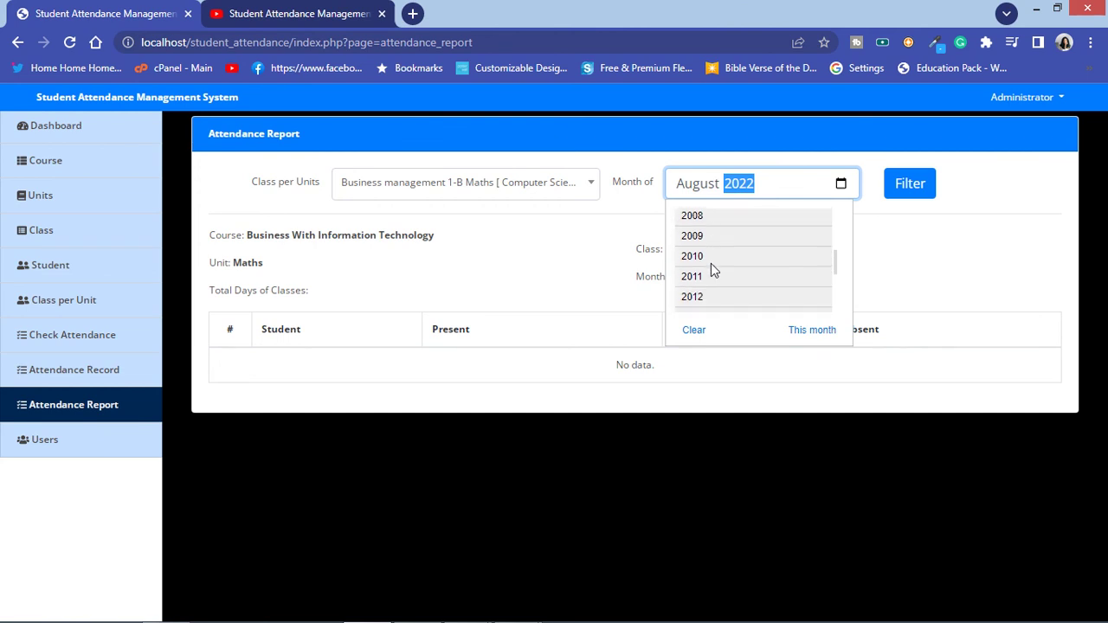
pyautogui.scroll(-5, 723, 274)
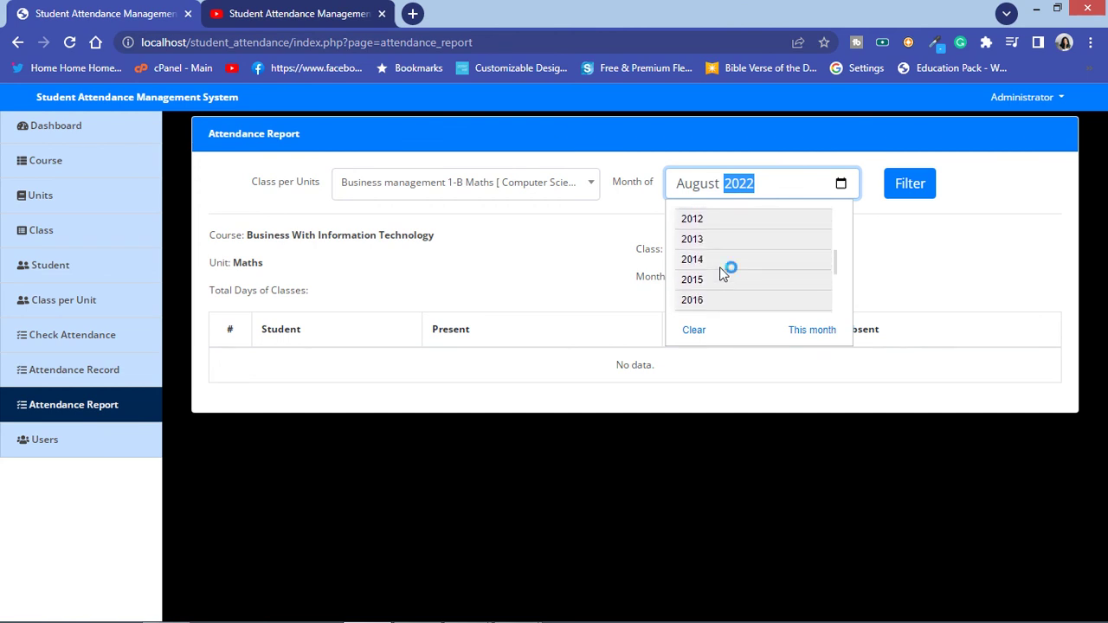
pyautogui.scroll(-2, 726, 274)
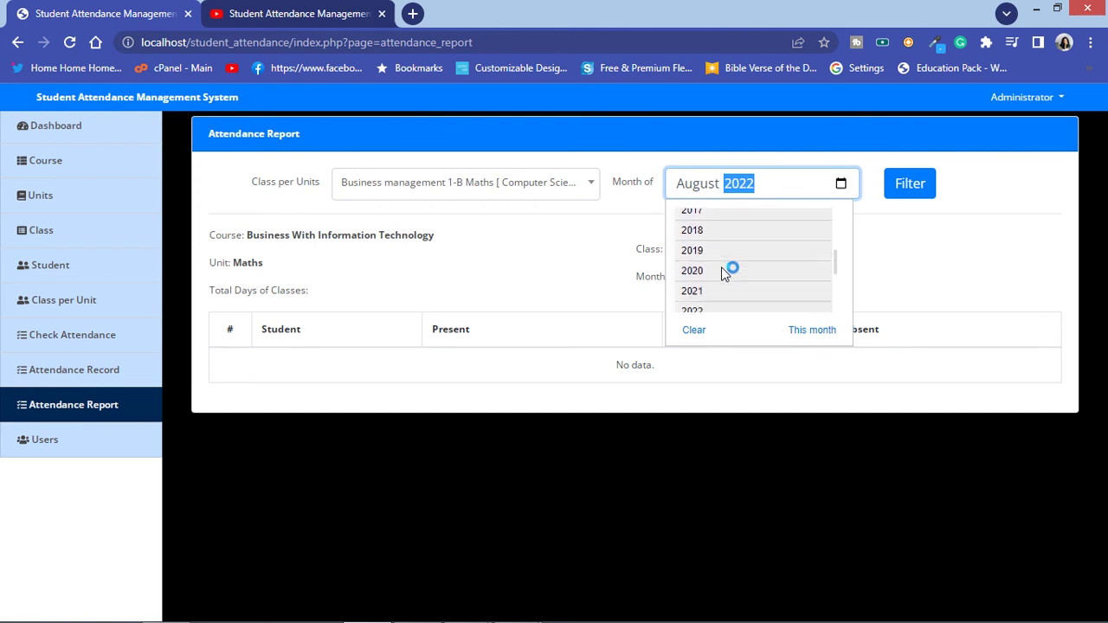
pyautogui.click(717, 287)
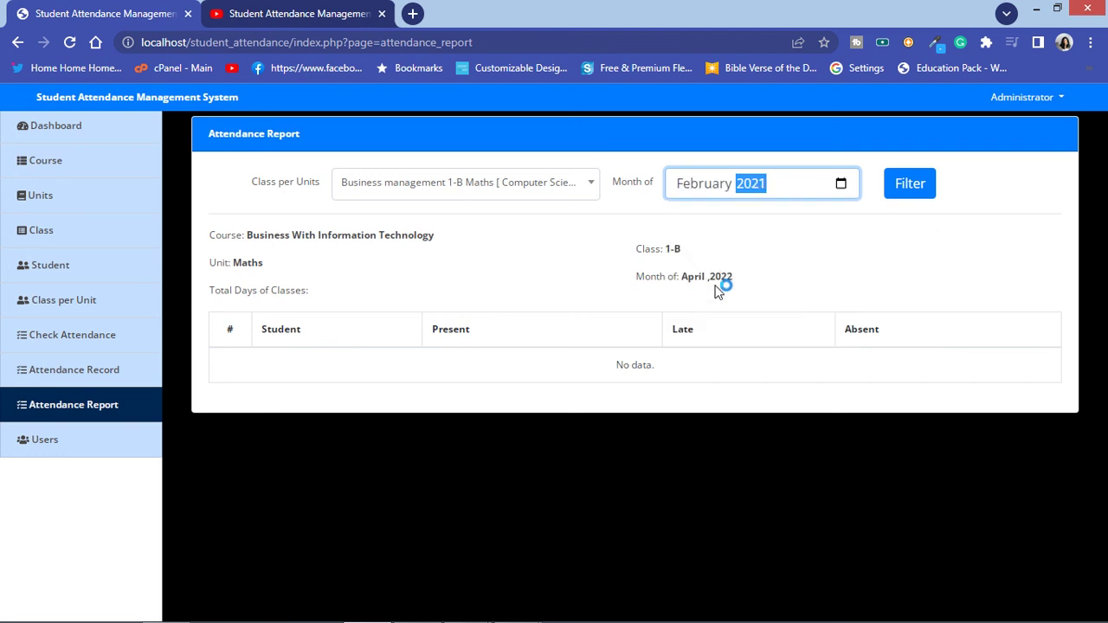
# Step: Set the report month to August 2021 and filter
pyautogui.click(709, 178)
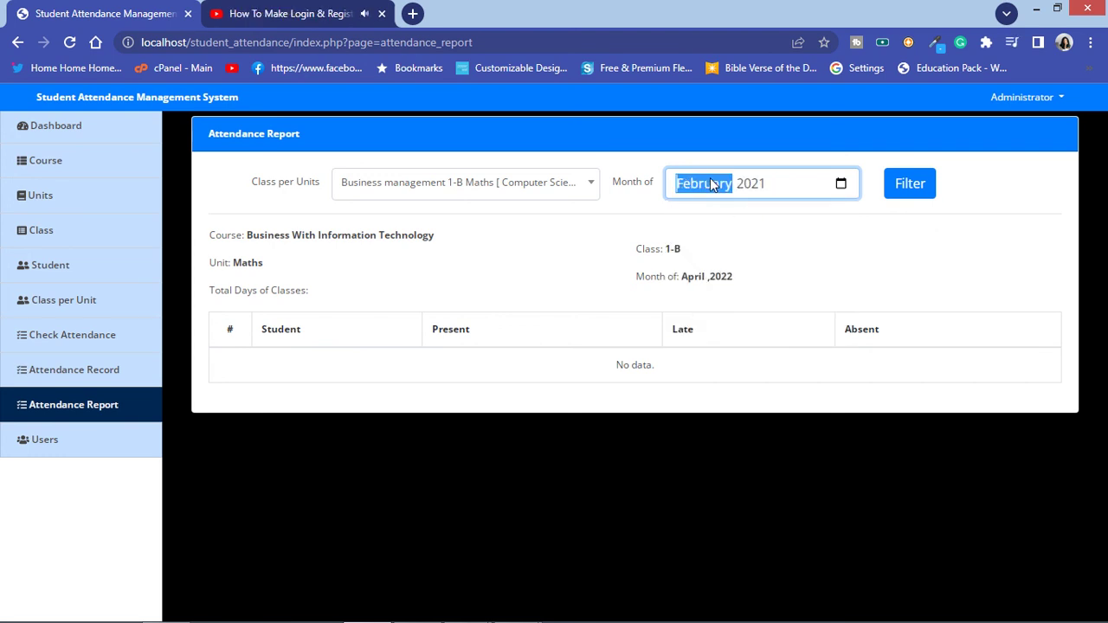
pyautogui.click(840, 183)
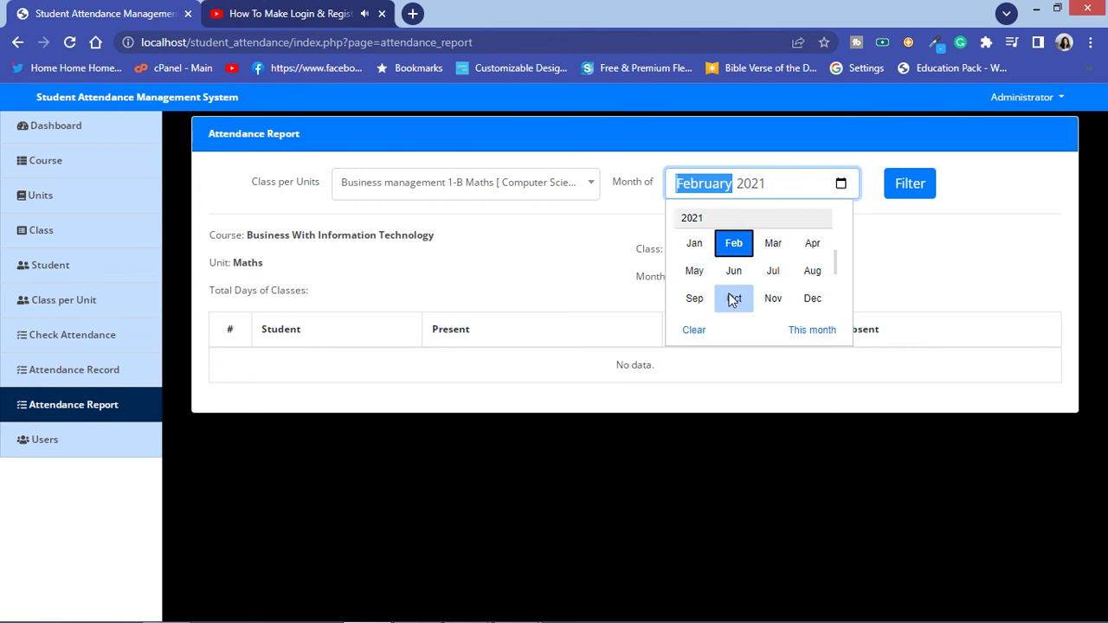
pyautogui.click(812, 271)
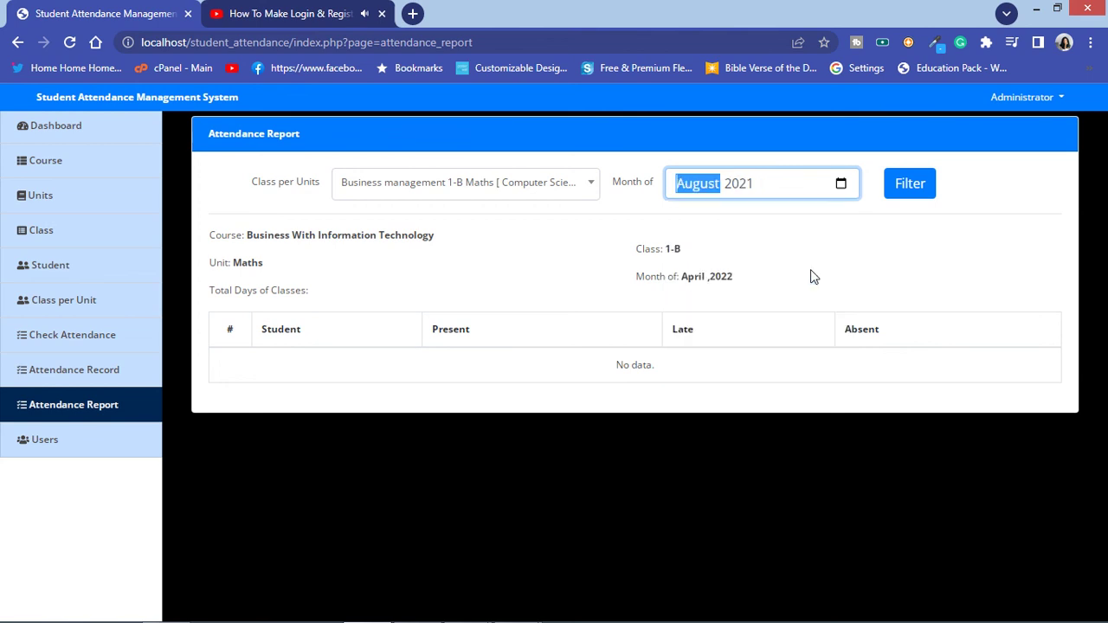
pyautogui.click(896, 190)
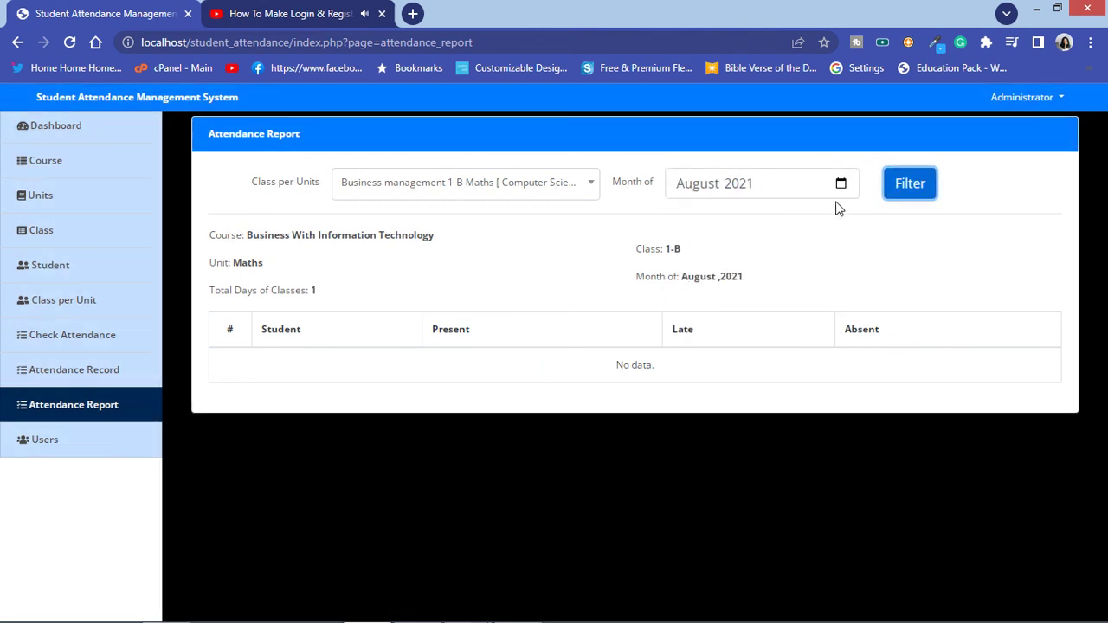
# Step: Run the attendance report for the 1-B Programming In Java class
pyautogui.click(699, 185)
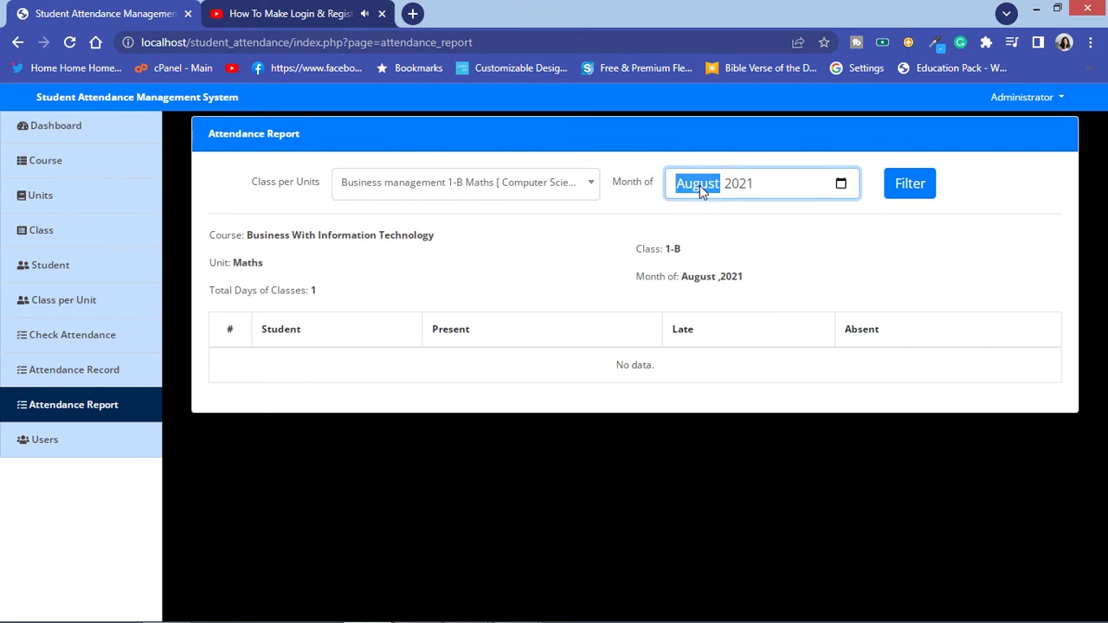
pyautogui.click(628, 213)
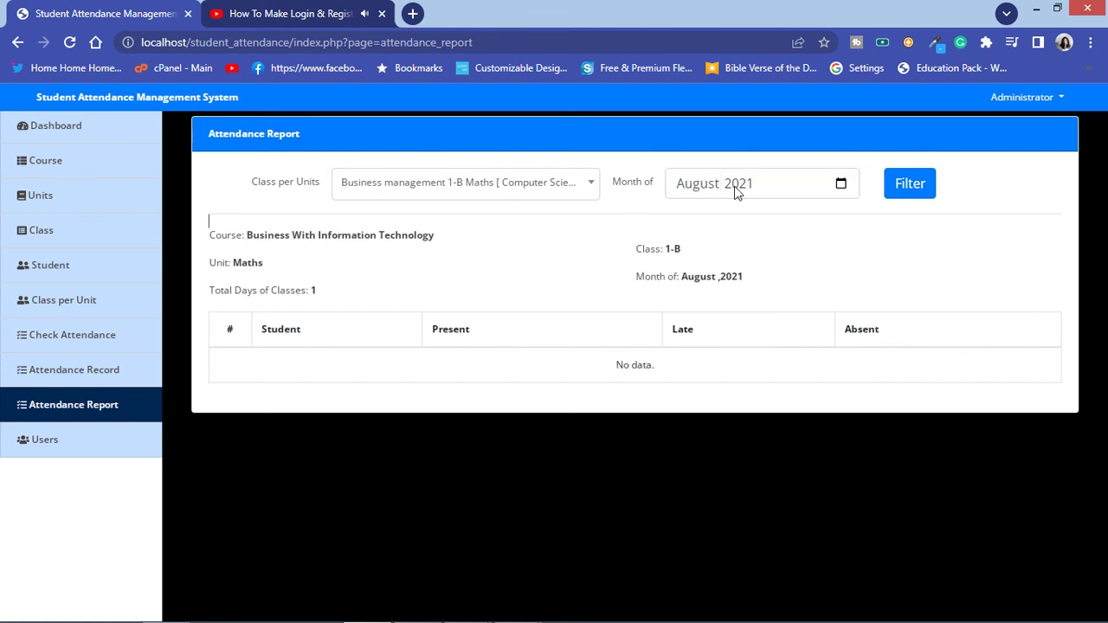
pyautogui.click(713, 196)
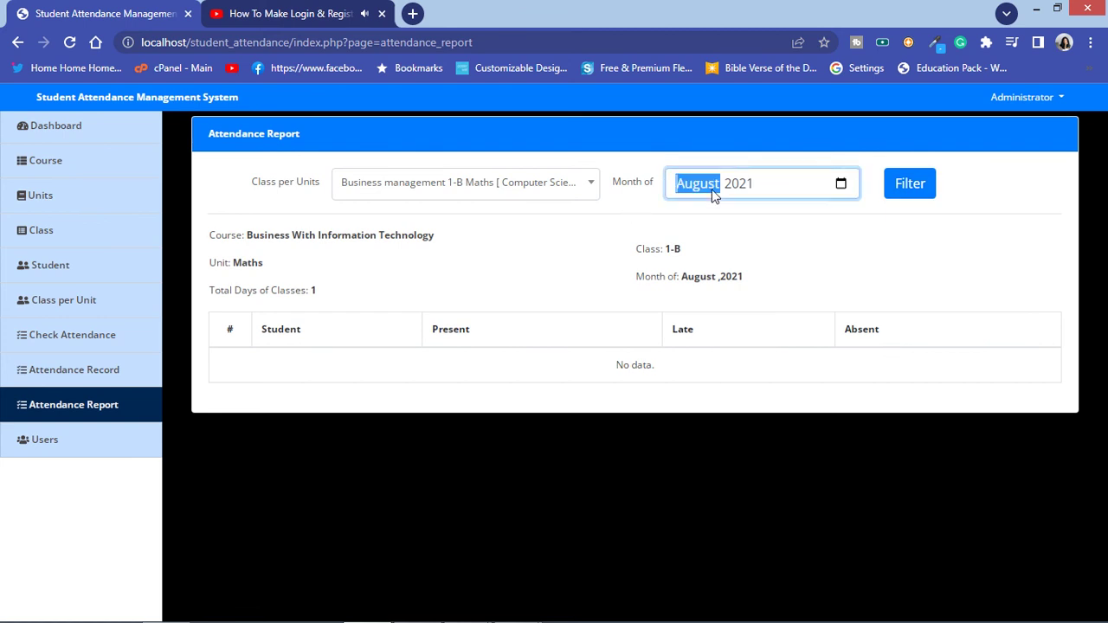
pyautogui.click(481, 192)
pyautogui.click(450, 294)
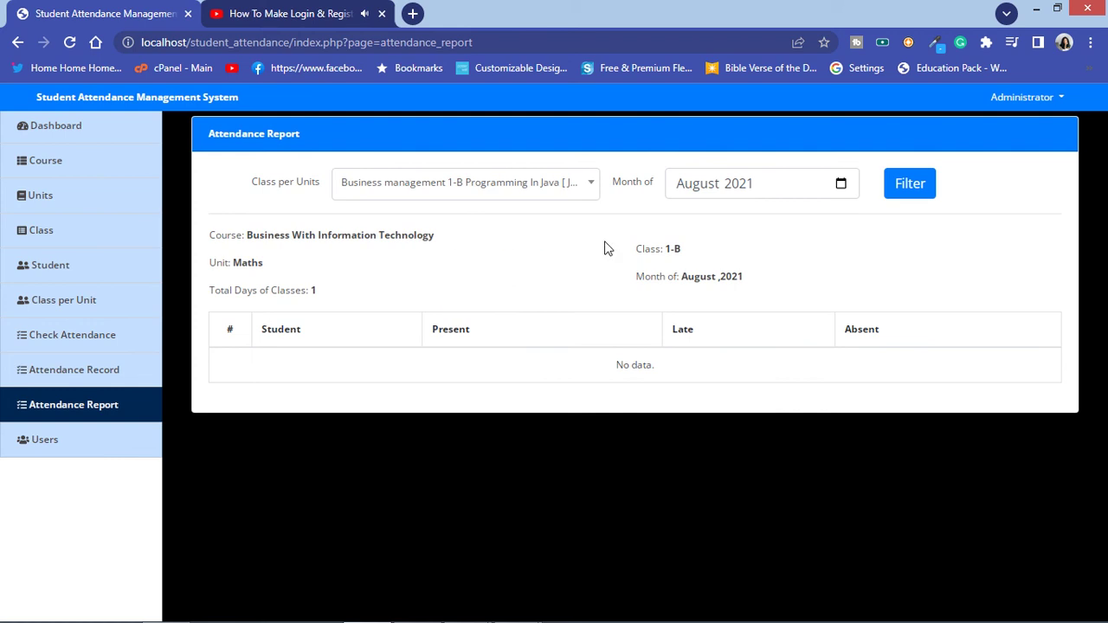
pyautogui.click(919, 183)
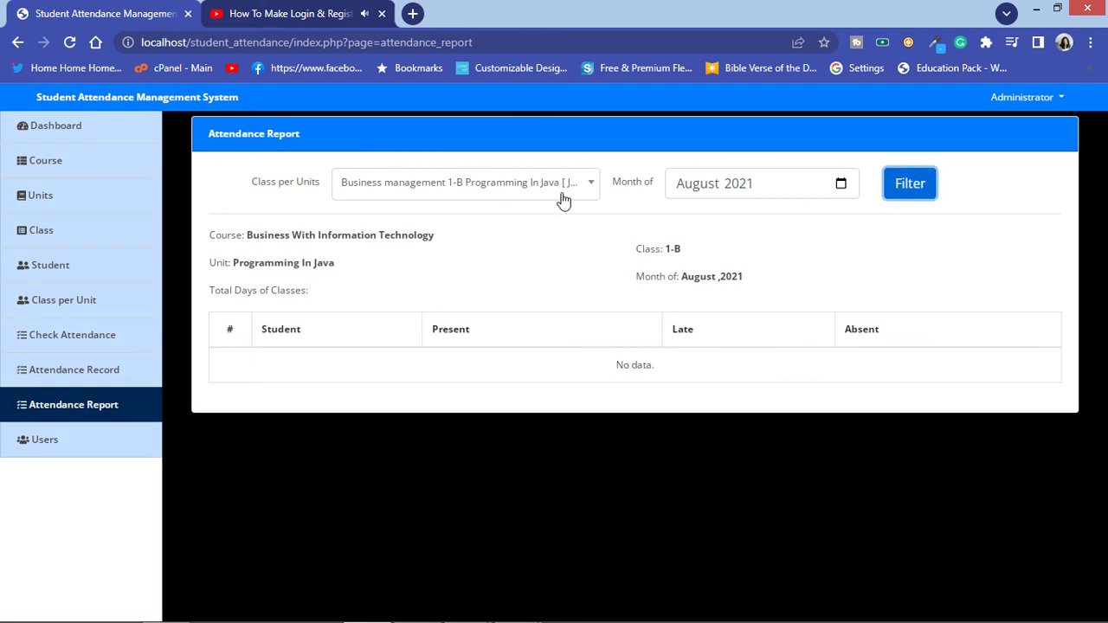
# Step: Run the report for Communication Skills 3-1 Oral Skills, then reload the page back to April 2022
pyautogui.click(497, 193)
pyautogui.scroll(-2, 479, 295)
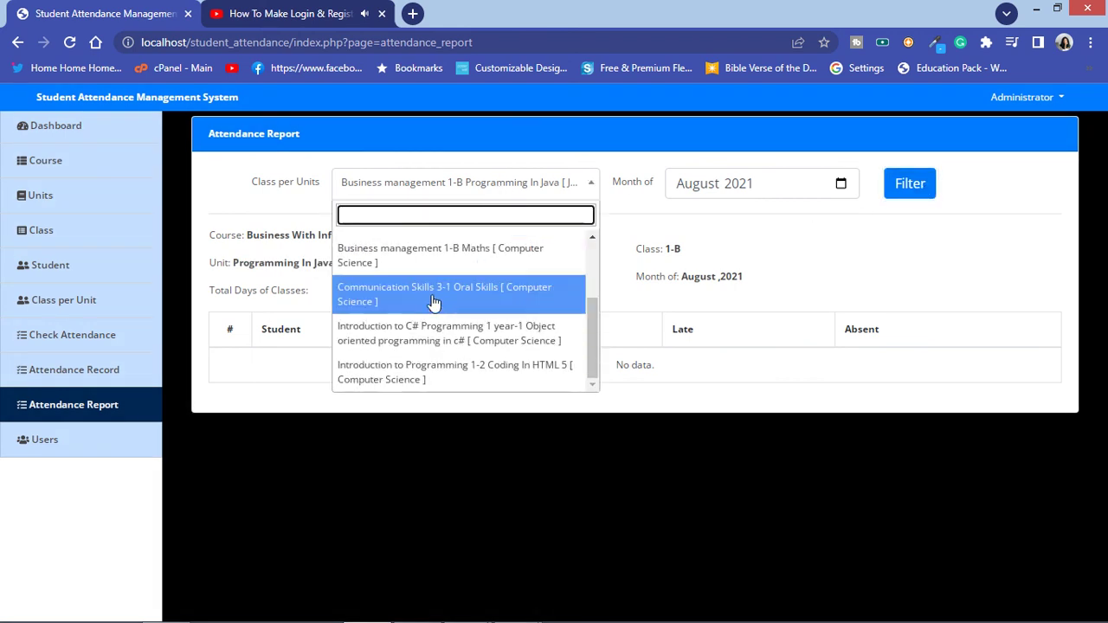
pyautogui.click(434, 299)
pyautogui.click(919, 184)
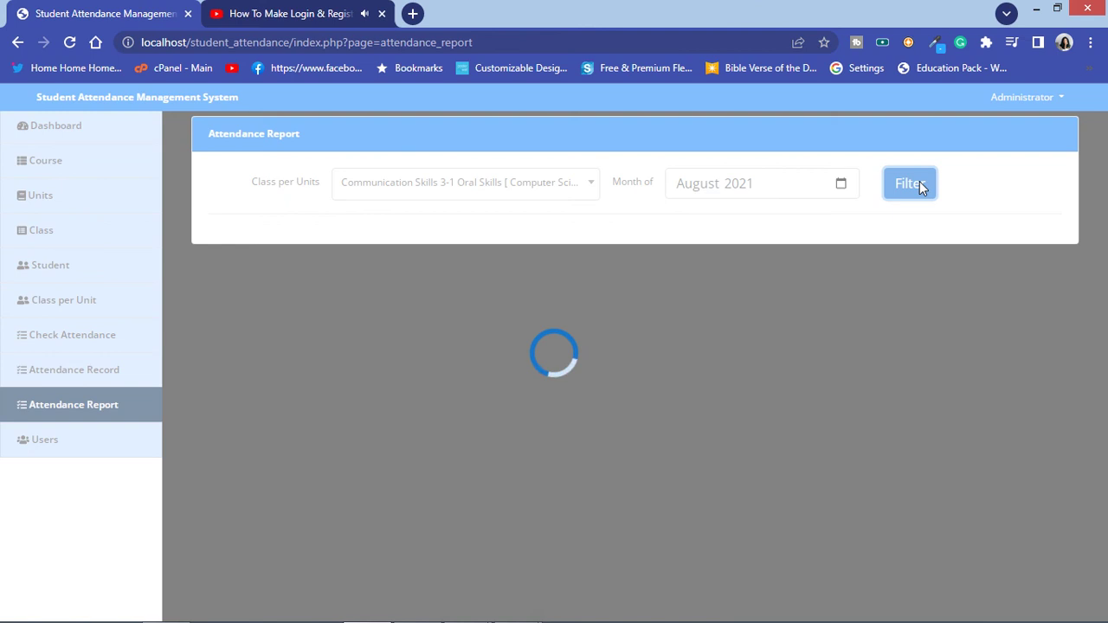
pyautogui.click(69, 42)
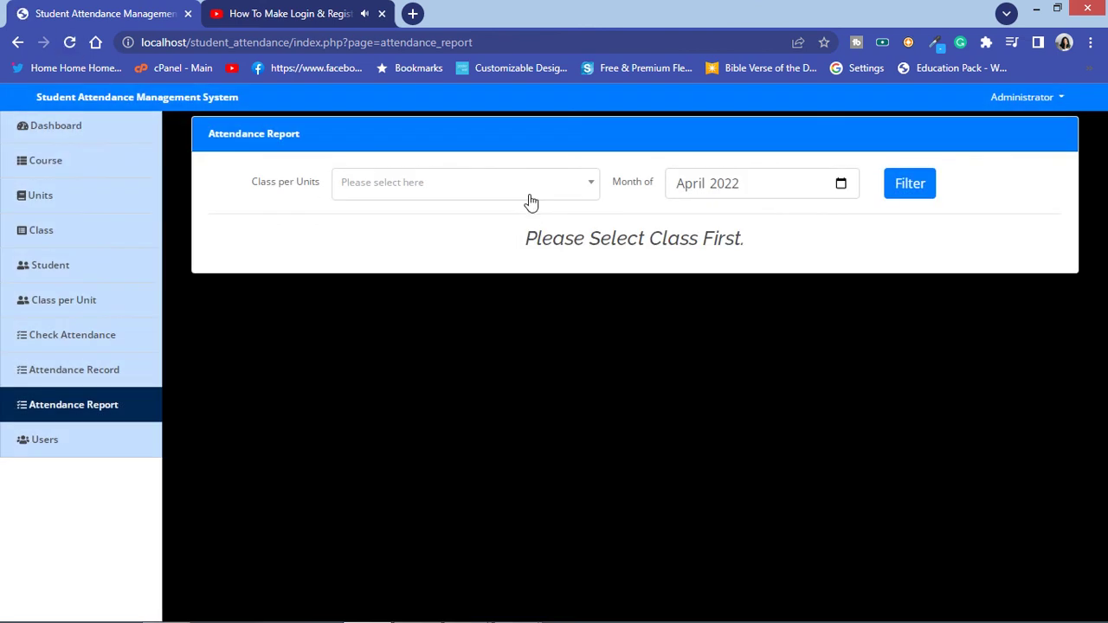
pyautogui.click(525, 195)
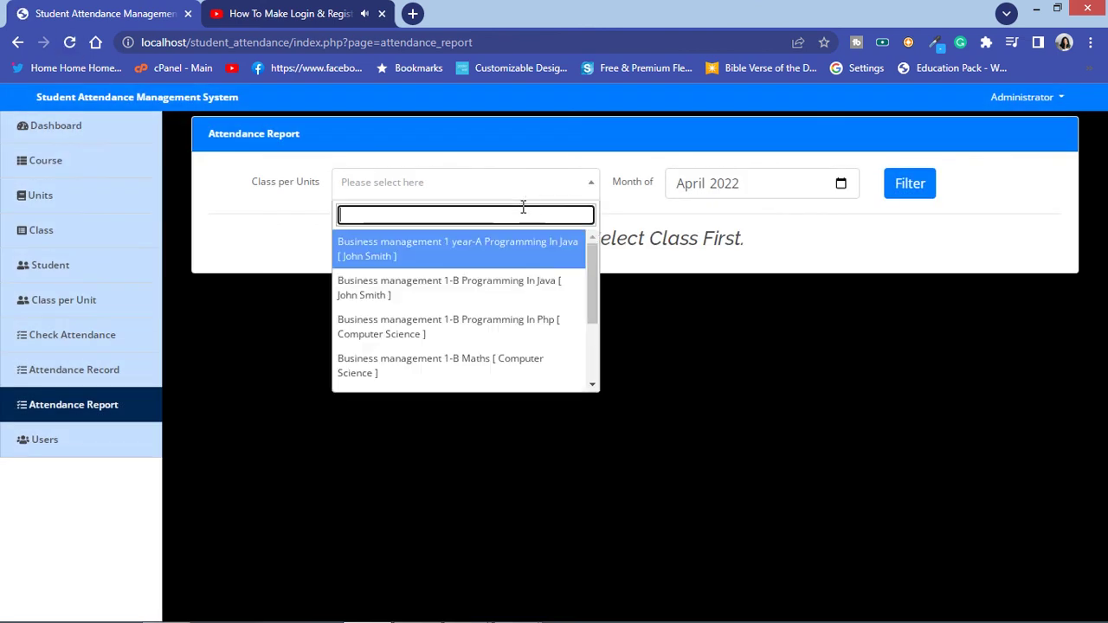
pyautogui.scroll(-2, 483, 344)
# Step: Run the April 2022 report for C# Programming 1, then for Introduction to Programming 1-2 Coding In HTML 5
pyautogui.click(482, 341)
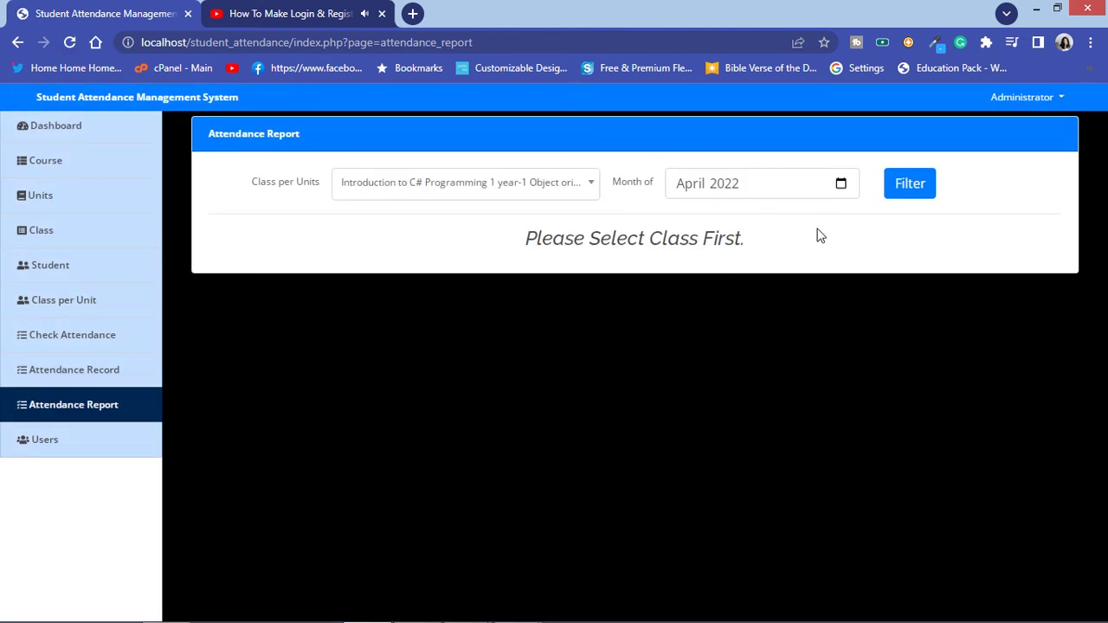
pyautogui.click(902, 185)
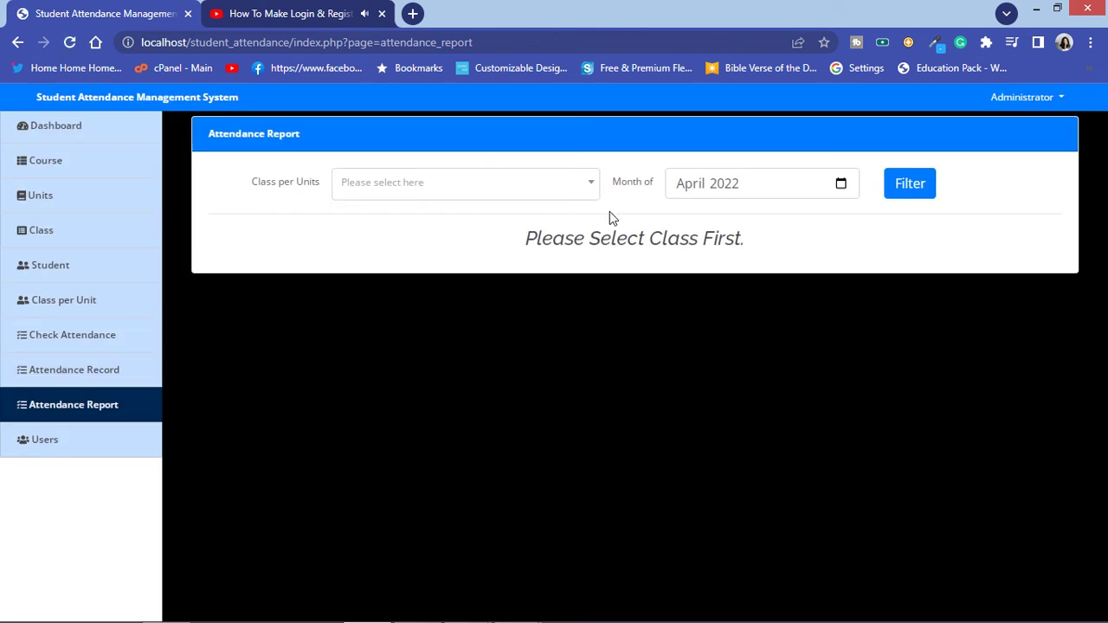
pyautogui.click(532, 190)
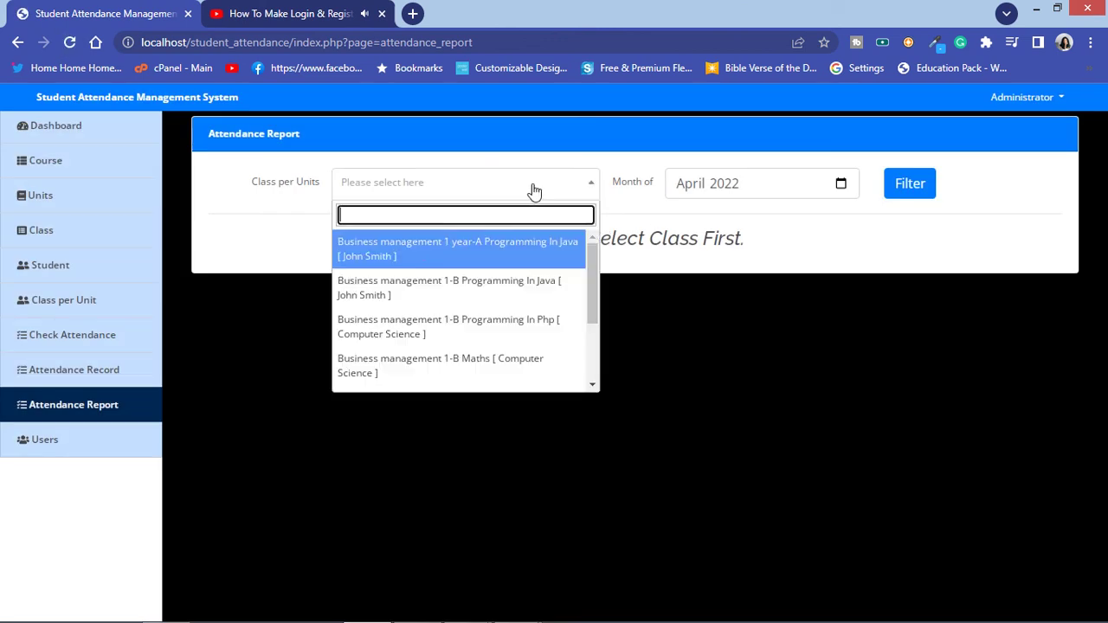
pyautogui.scroll(-3, 504, 351)
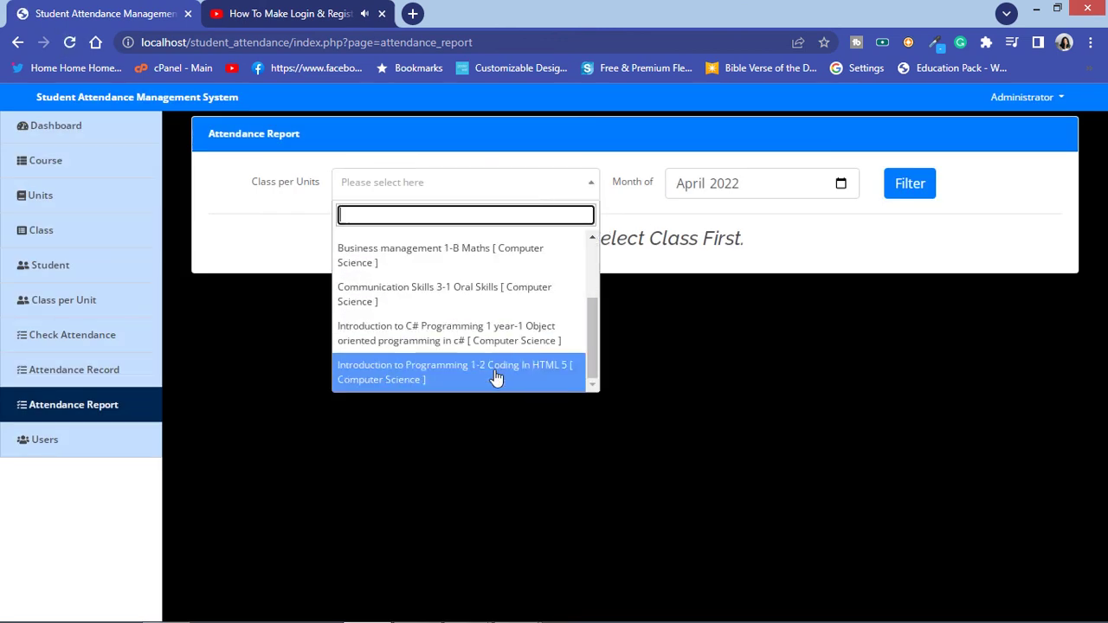
pyautogui.click(495, 373)
pyautogui.click(908, 189)
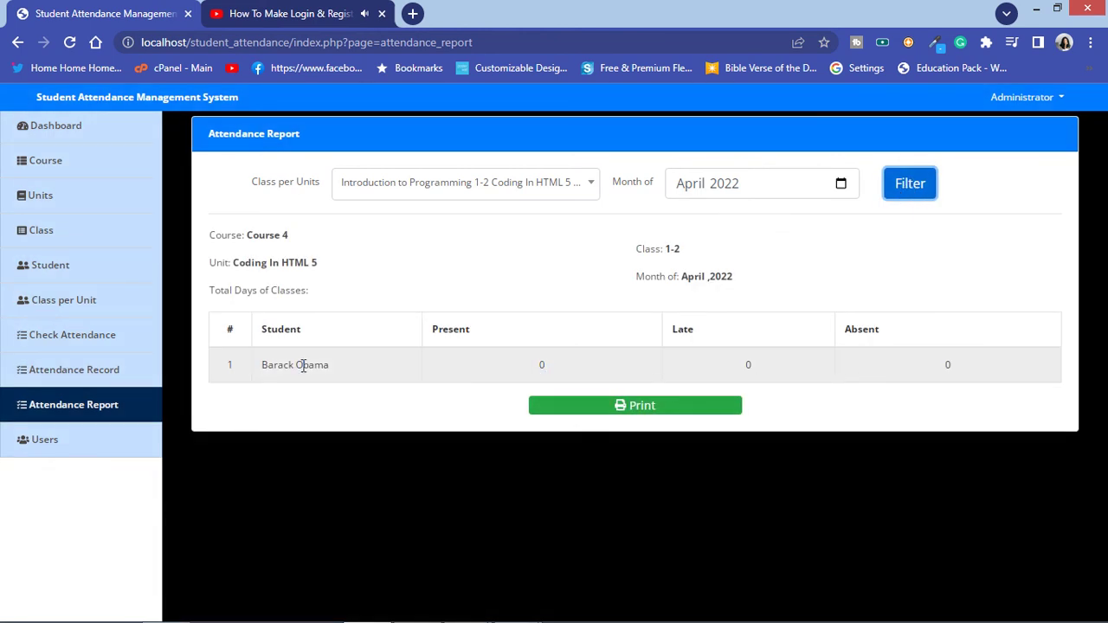
# Step: Visit the attendance system's Users, Class and Units pages
pyautogui.click(81, 448)
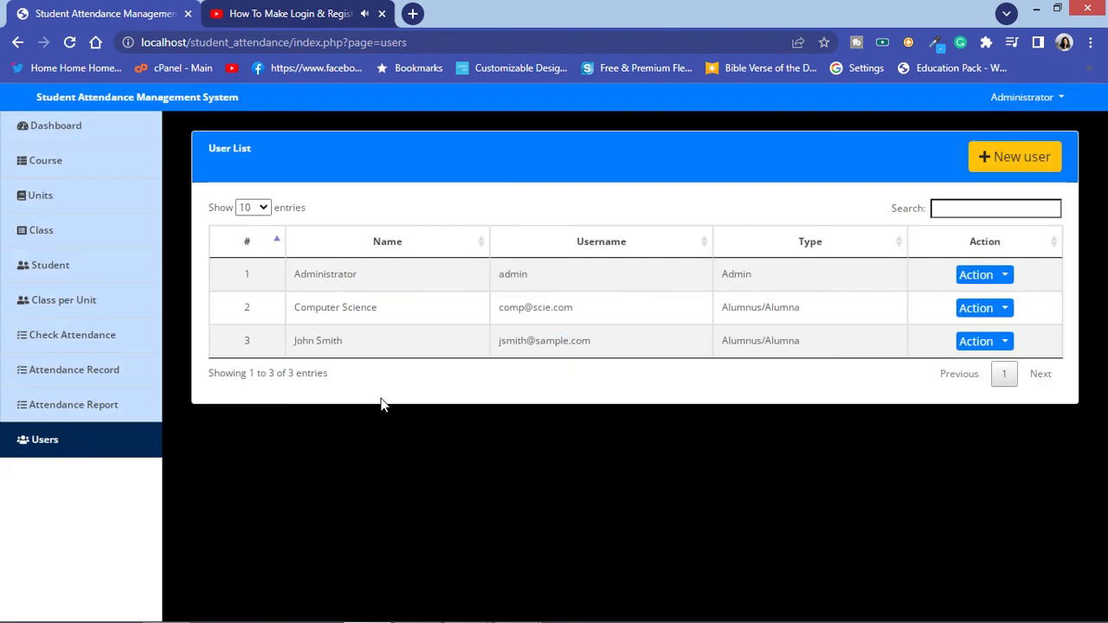
pyautogui.click(64, 232)
pyautogui.click(67, 199)
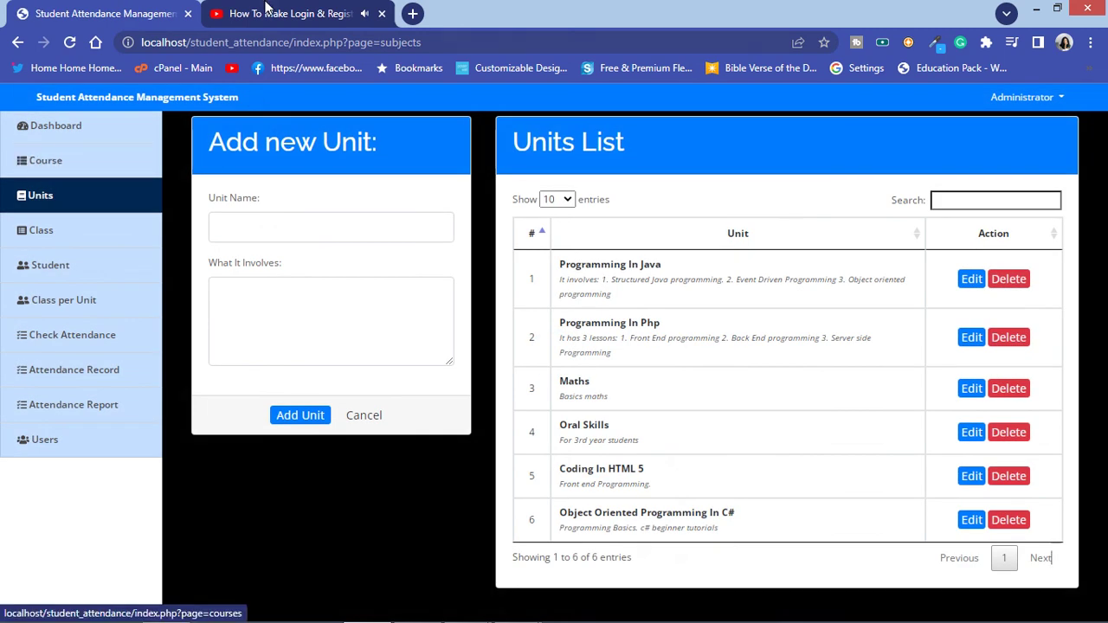
# Step: Close the YouTube video tab and open a blank new browser tab
pyautogui.click(277, 13)
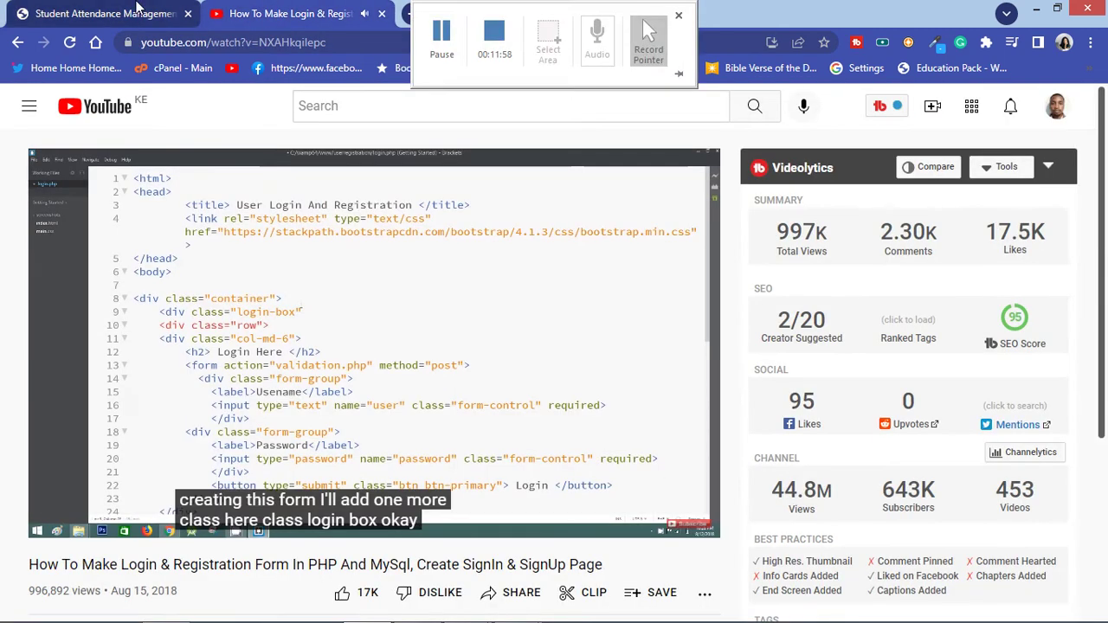
pyautogui.click(109, 13)
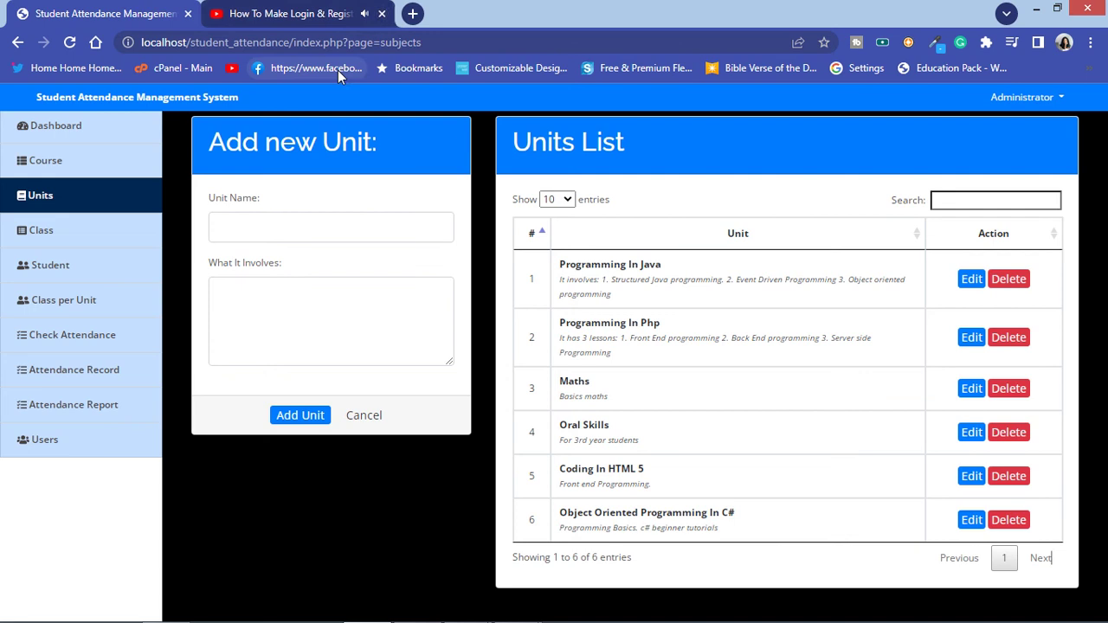
pyautogui.click(381, 13)
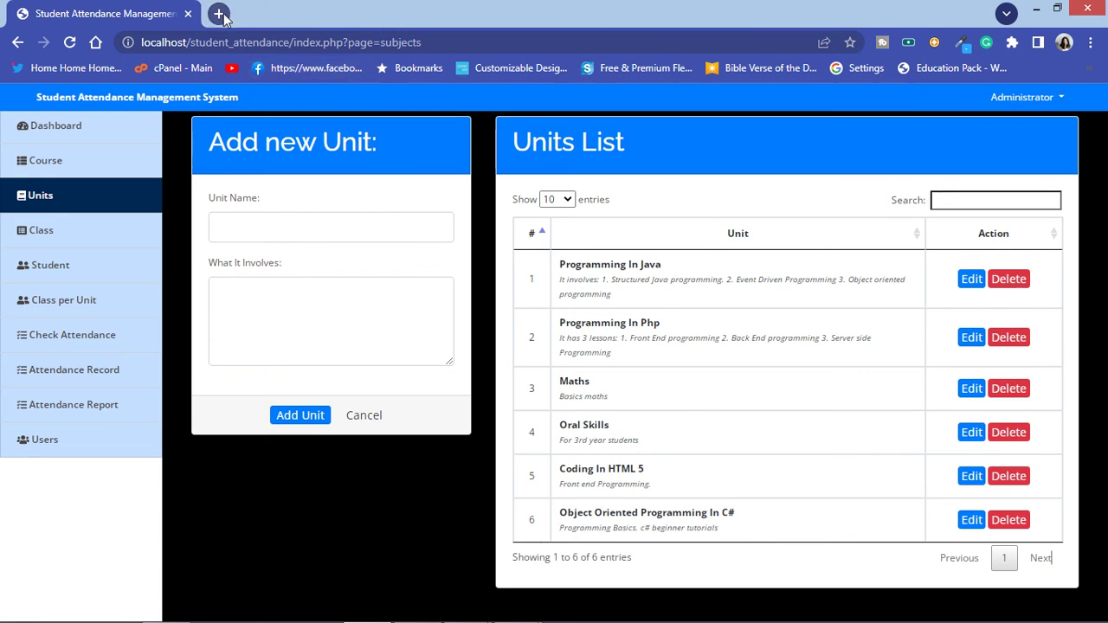
pyautogui.click(219, 14)
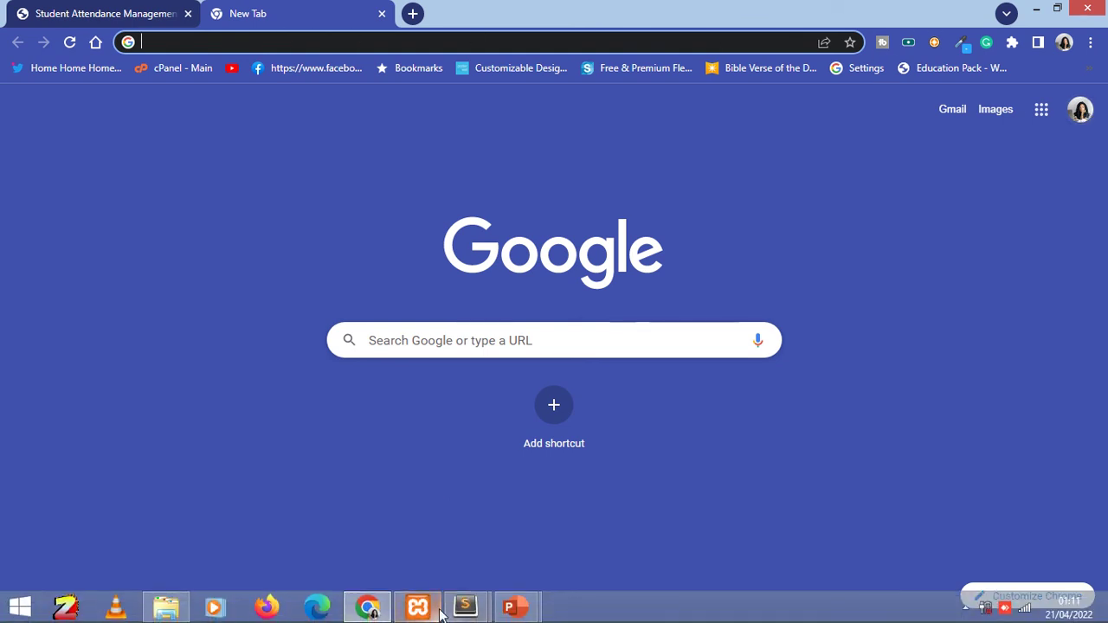
# Step: Bring the project's Sublime Text window forward, showing students.php
pyautogui.moveTo(467, 610)
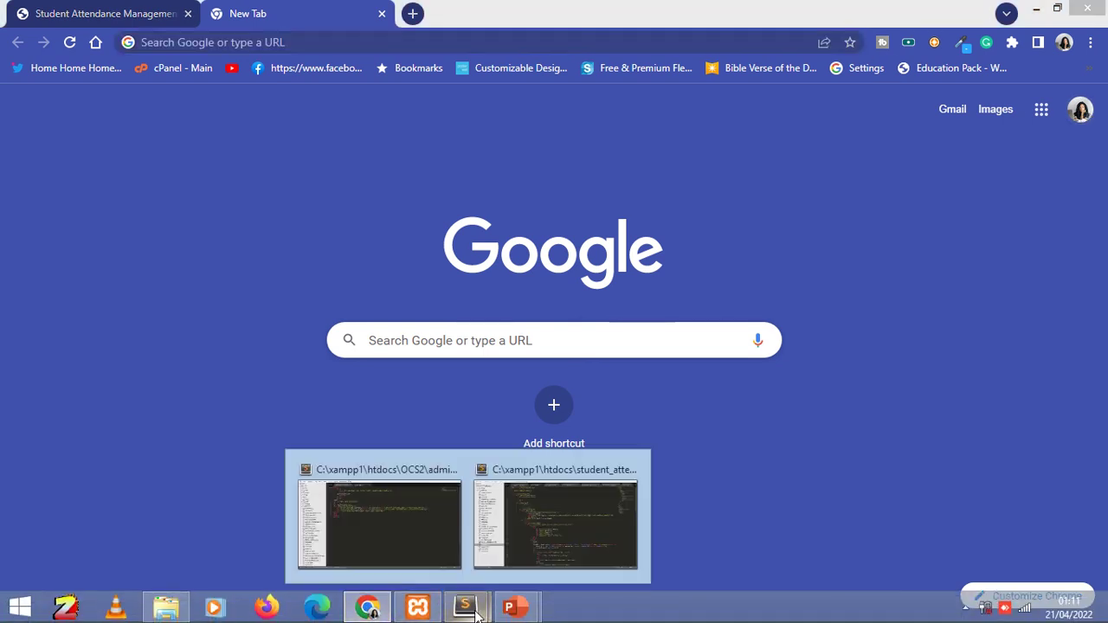
pyautogui.click(537, 542)
pyautogui.scroll(-5, 230, 500)
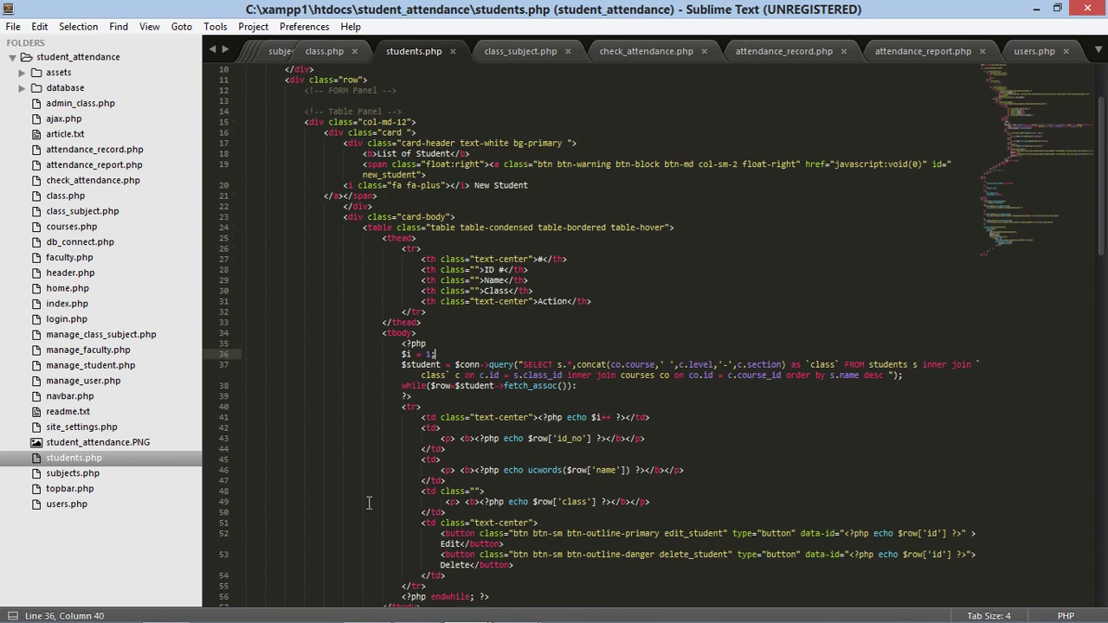
# Step: Look through site_settings.php, the screenshot, readme.txt, manage_user.php, index.php, home.php and other PHP files
pyautogui.scroll(5, 229, 500)
pyautogui.click(87, 427)
pyautogui.click(91, 443)
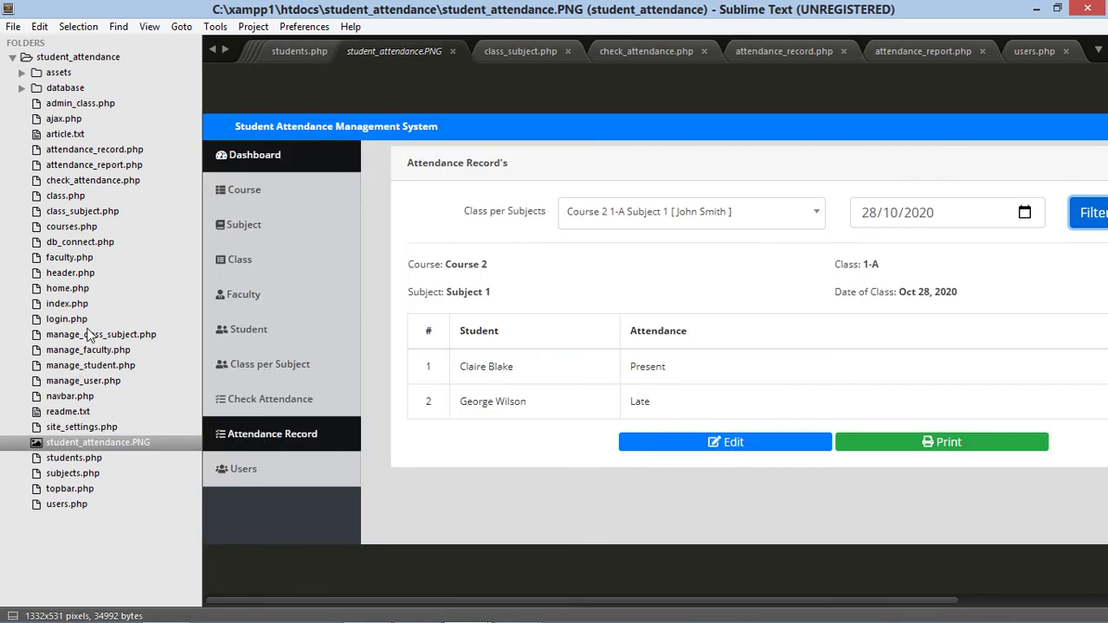
pyautogui.click(97, 415)
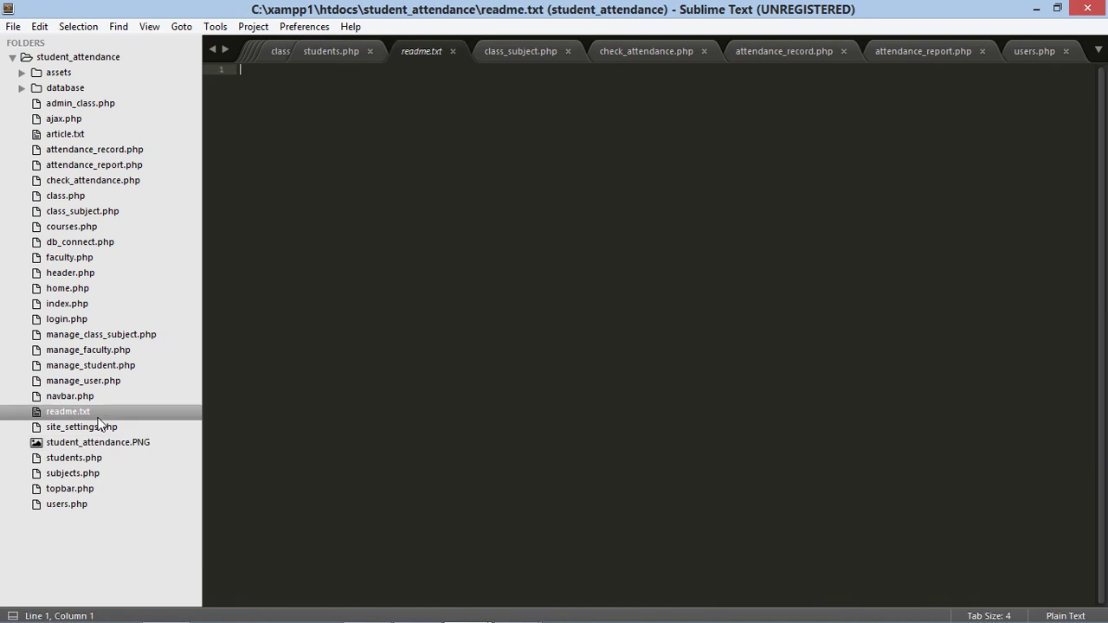
pyautogui.click(88, 384)
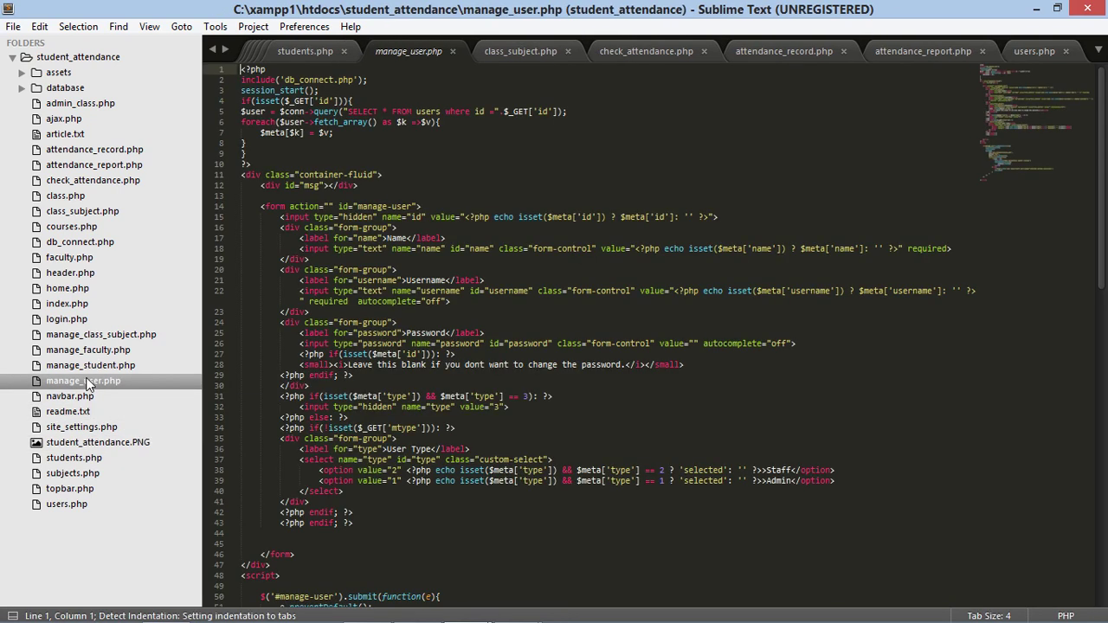
pyautogui.click(81, 307)
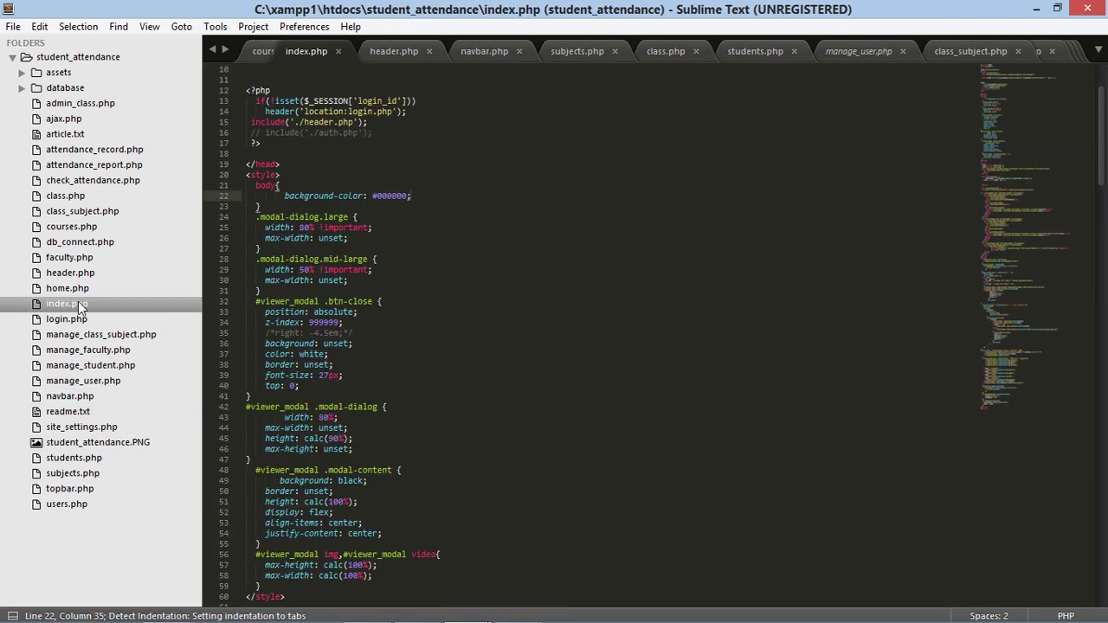
pyautogui.click(74, 288)
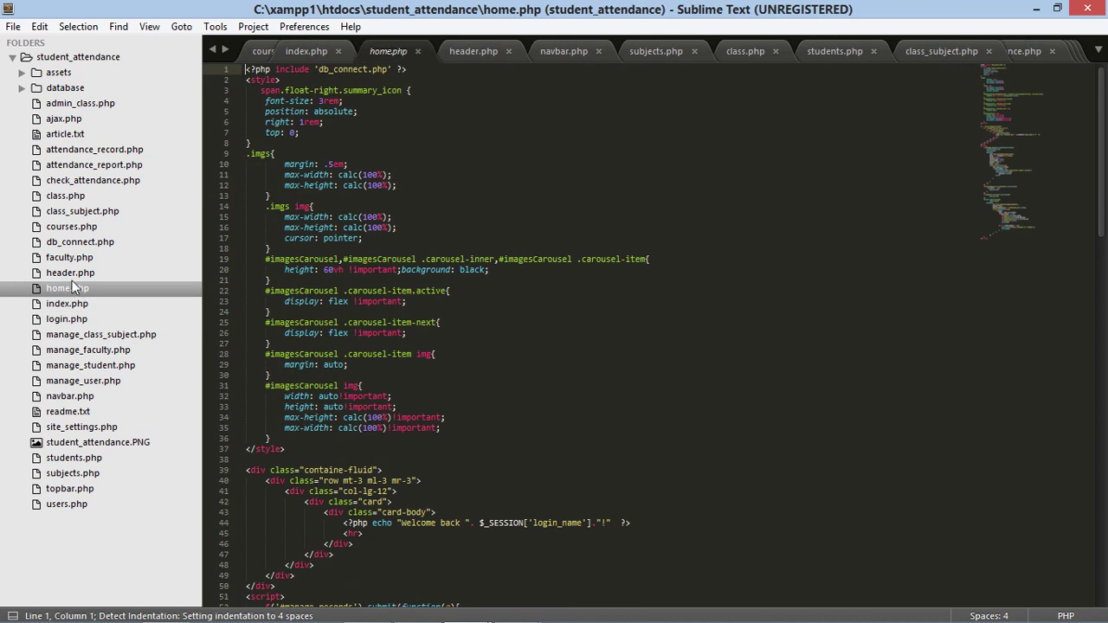
pyautogui.click(69, 262)
pyautogui.click(75, 242)
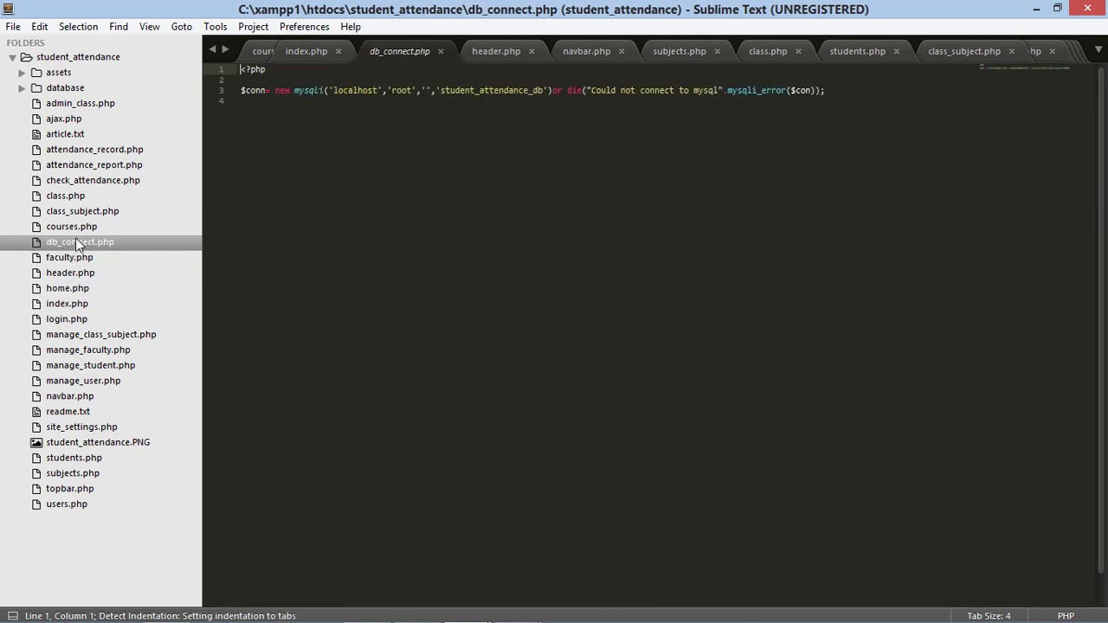
pyautogui.click(76, 226)
pyautogui.click(75, 211)
# Step: Look through class.php, attendance_report.php, ajax.php and admin_class.php, then open database/student_attendance_db.sql
pyautogui.click(74, 196)
pyautogui.click(76, 180)
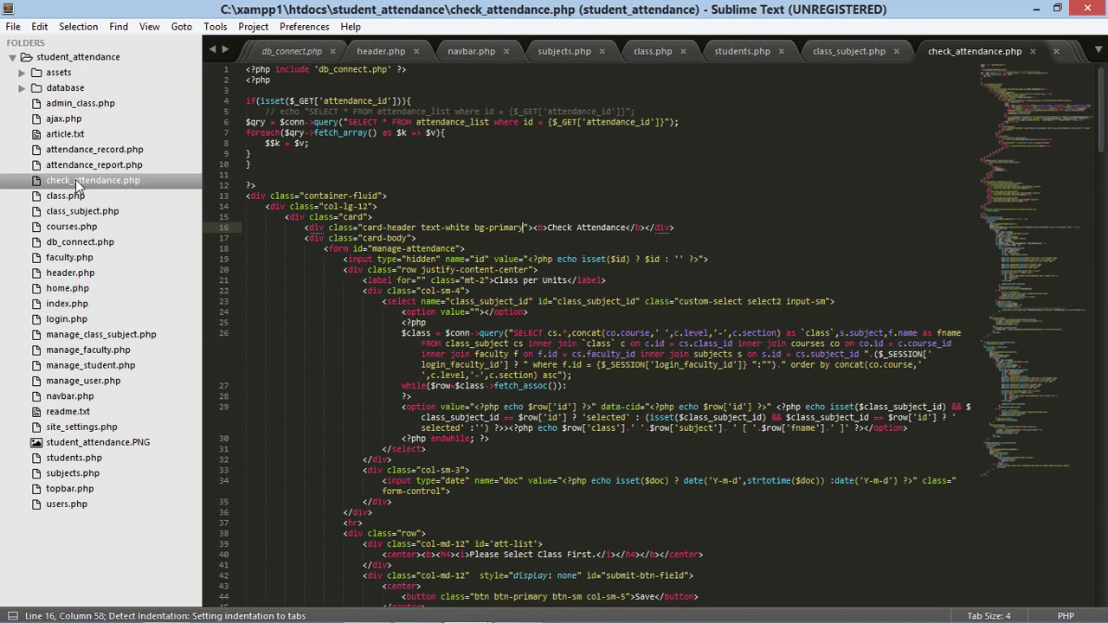
pyautogui.click(78, 165)
pyautogui.click(78, 149)
pyautogui.click(74, 137)
pyautogui.click(68, 120)
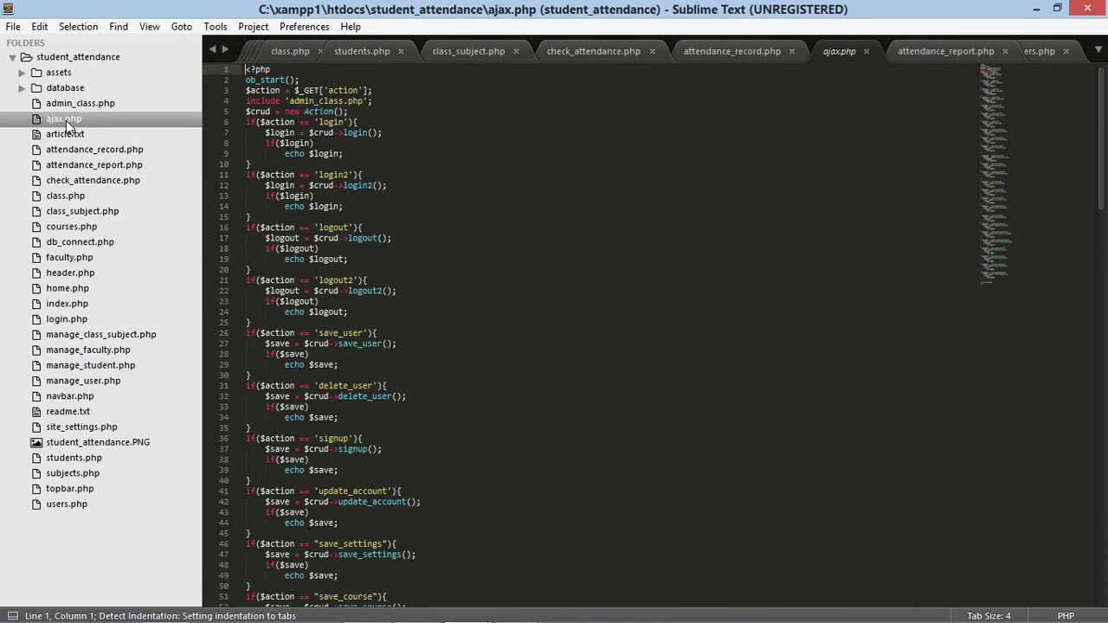
pyautogui.click(67, 106)
pyautogui.click(67, 90)
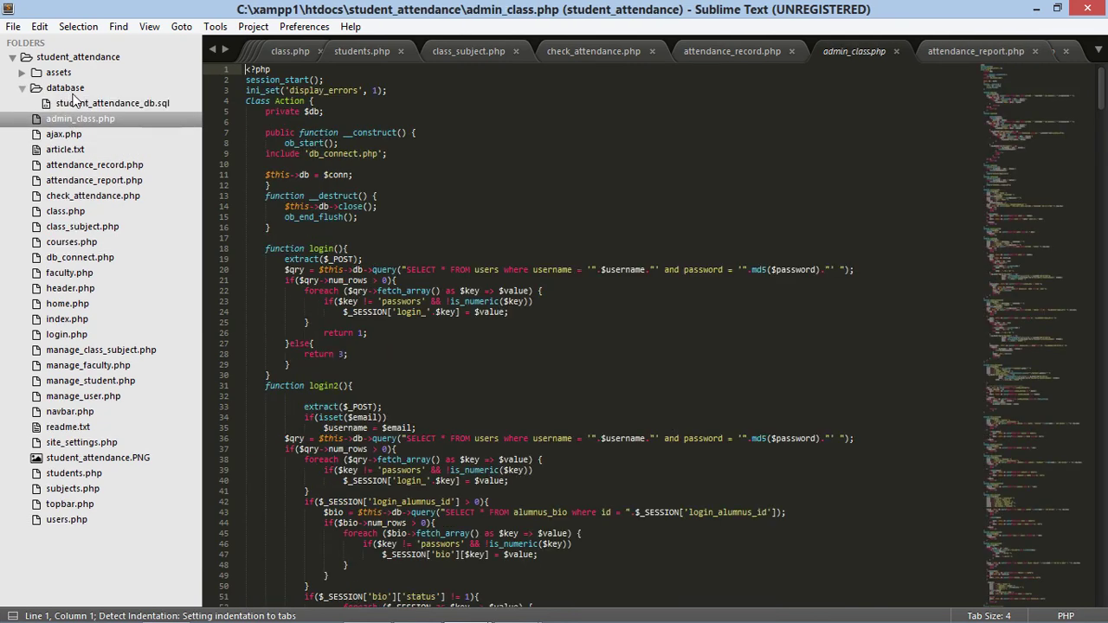
pyautogui.click(77, 103)
pyautogui.scroll(-10, 438, 302)
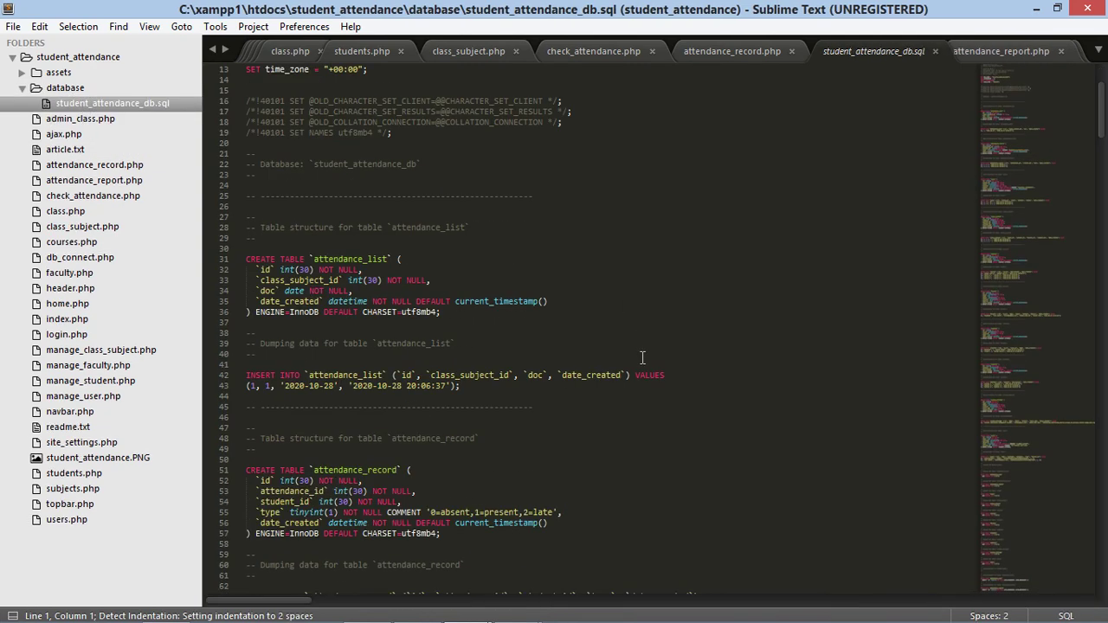
# Step: After glancing at subjects.php, read attendance_report.php from its class query down to the table markup
pyautogui.click(84, 489)
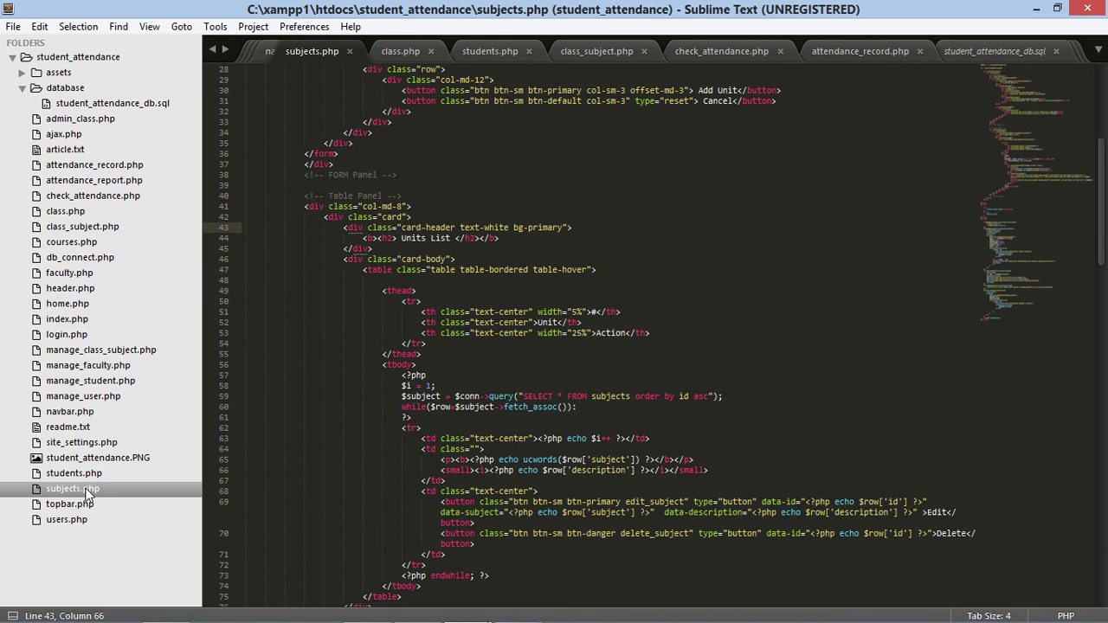
pyautogui.click(92, 180)
pyautogui.scroll(-3, 787, 368)
pyautogui.scroll(3, 781, 395)
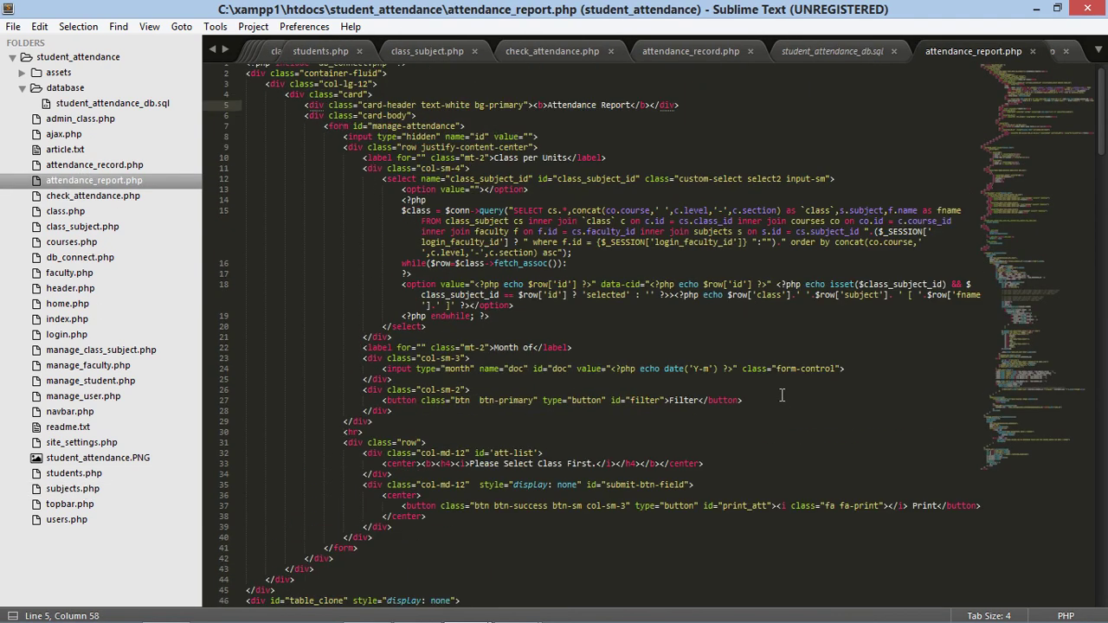
pyautogui.click(645, 239)
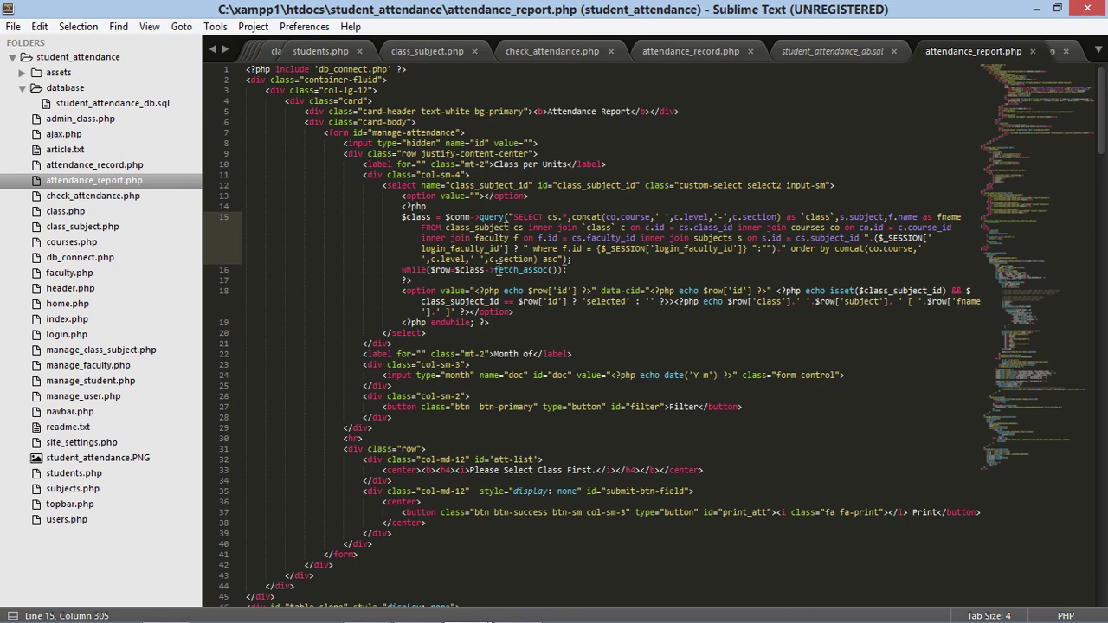
pyautogui.scroll(-18, 506, 303)
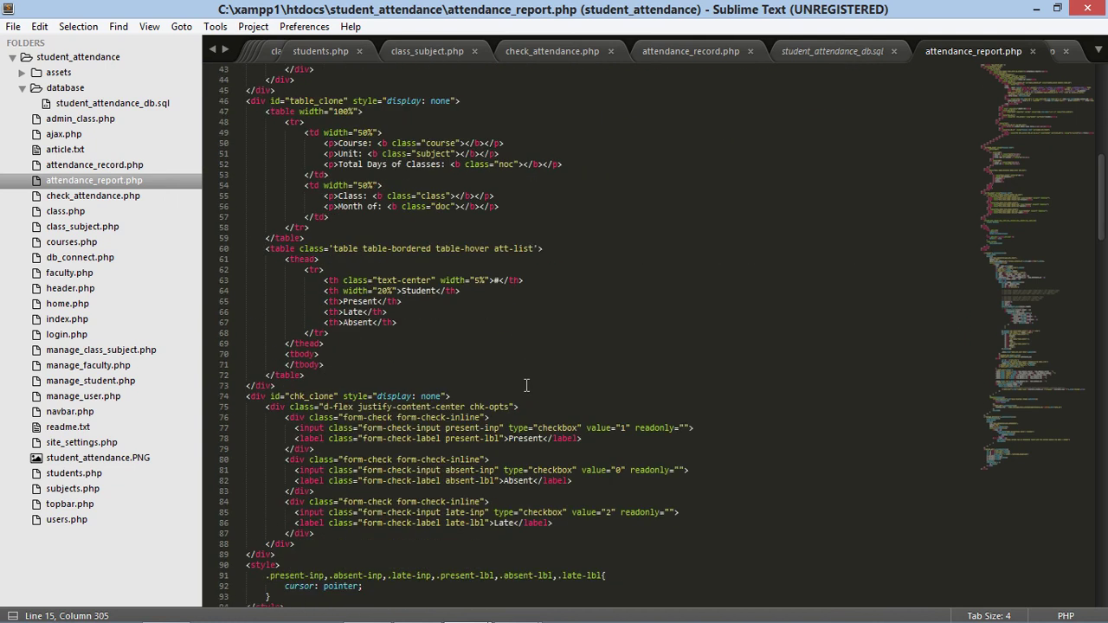
pyautogui.click(369, 610)
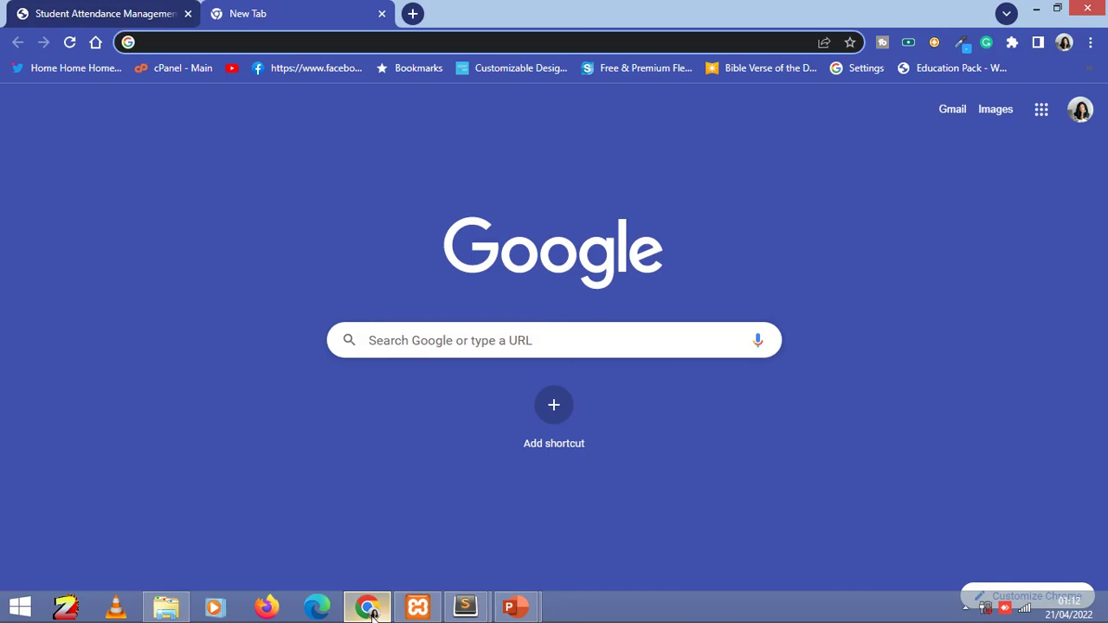
# Step: Load huryy.com in the new tab by typing hu into the address bar
pyautogui.click(369, 613)
pyautogui.click(370, 610)
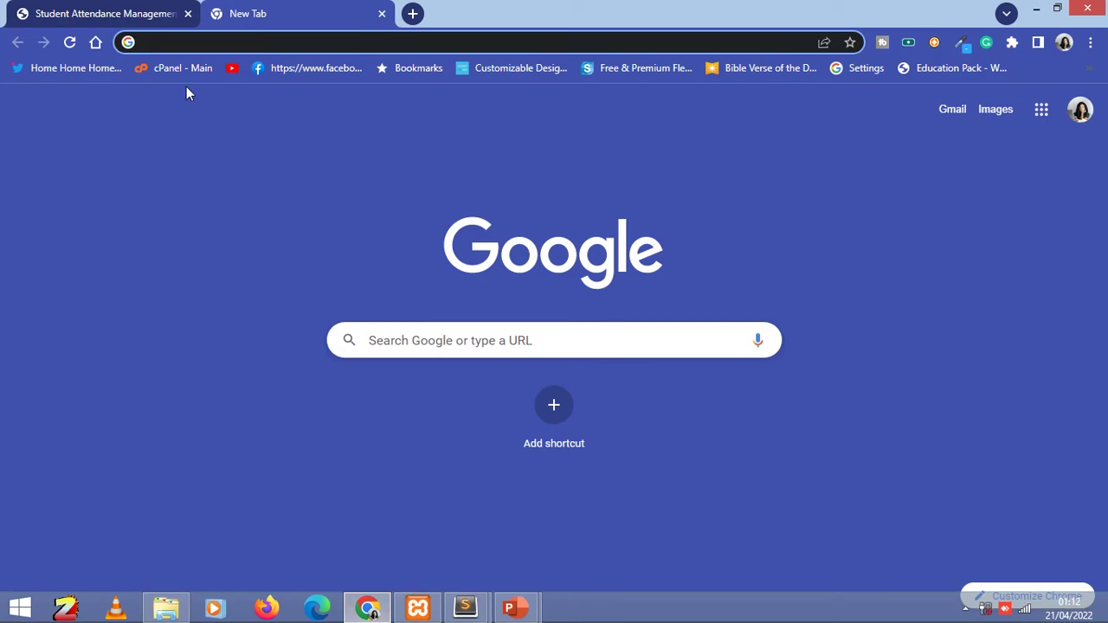
pyautogui.click(185, 44)
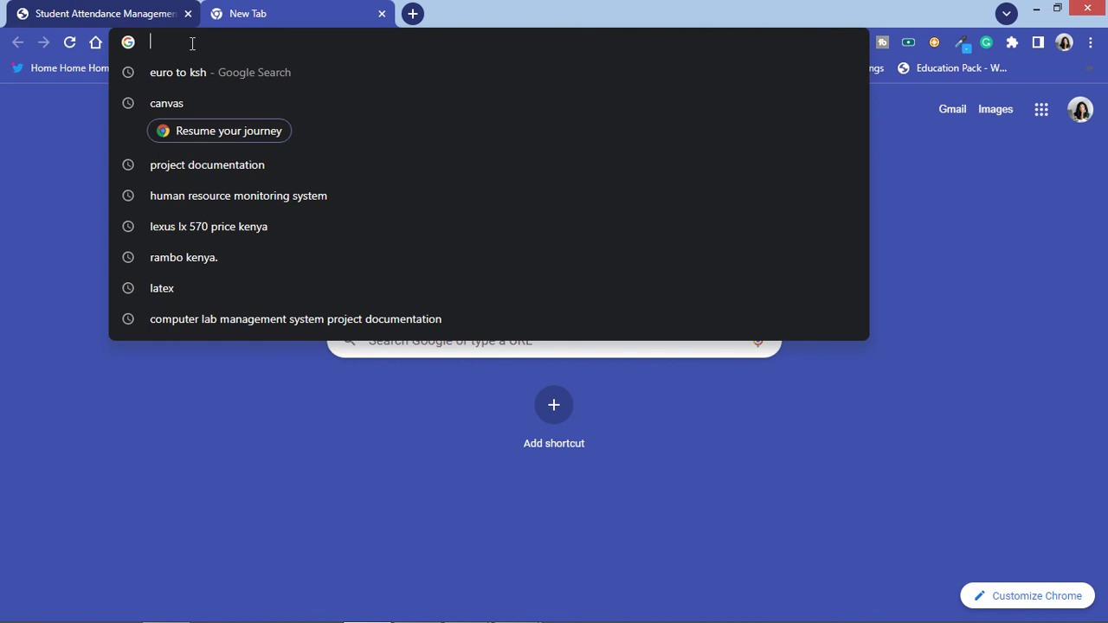
pyautogui.write('hu')
pyautogui.press('Return')
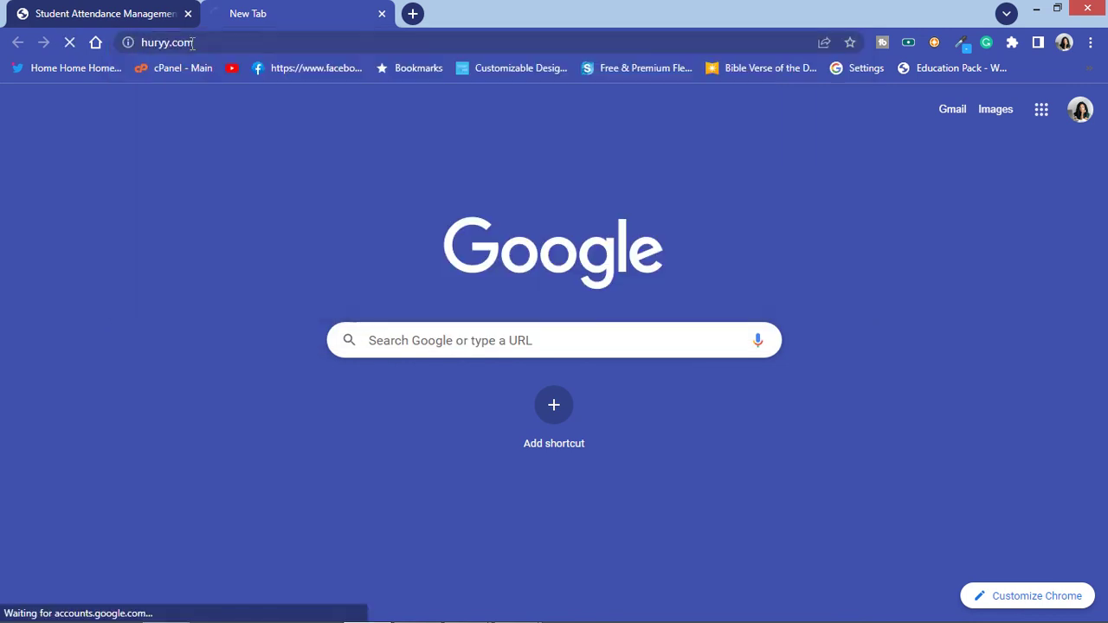
# Step: Return the attendance tab to its Dashboard, then go back to the huryy.com tab
pyautogui.click(132, 19)
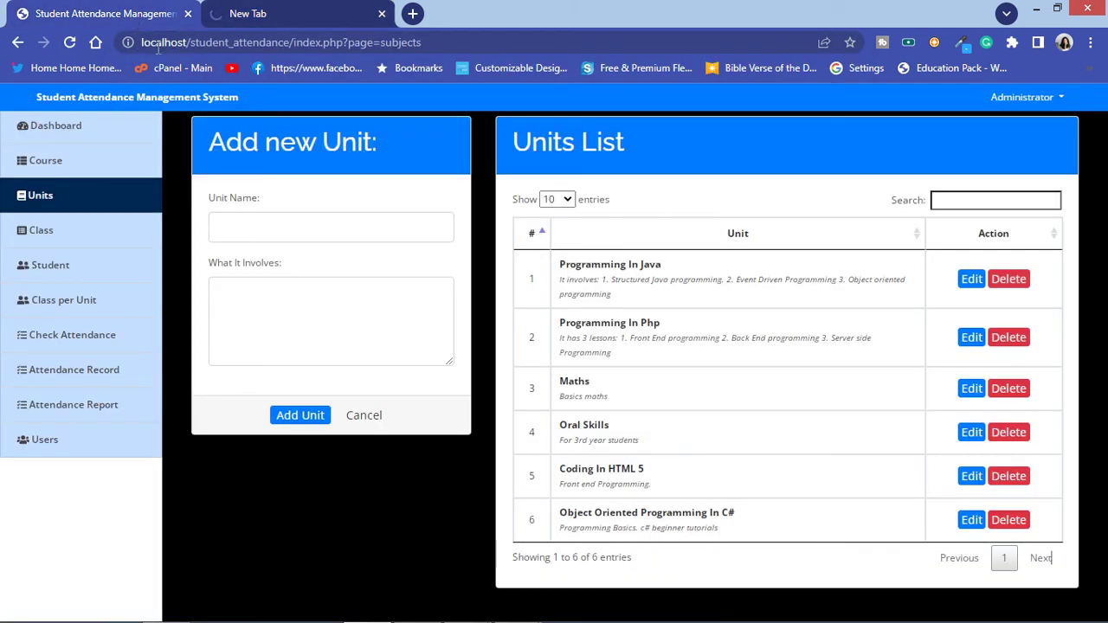
pyautogui.click(82, 138)
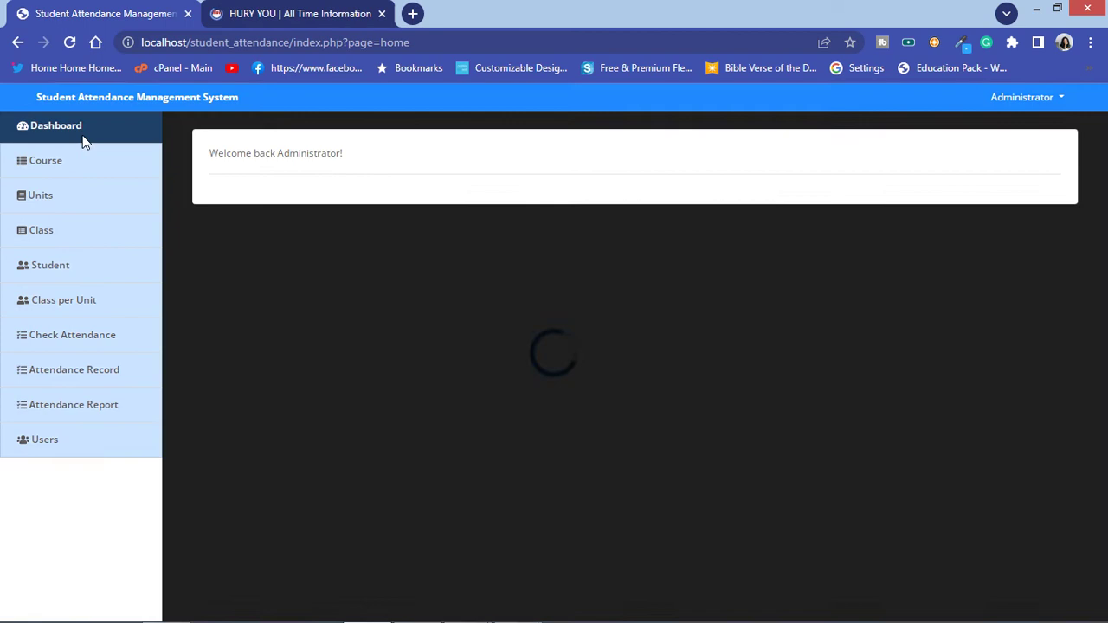
pyautogui.click(257, 11)
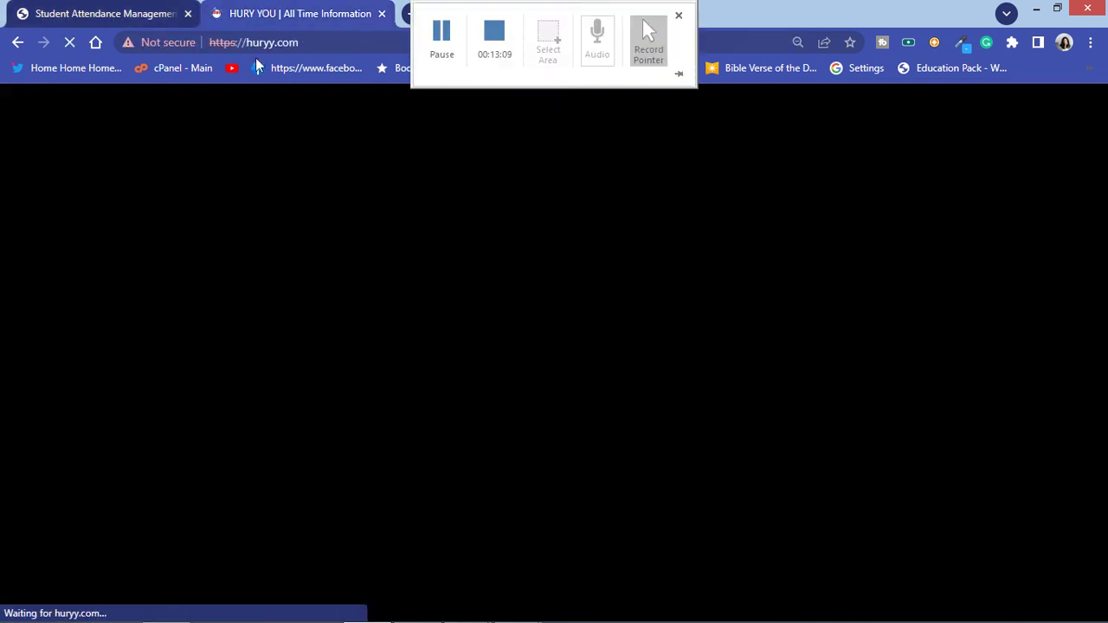
# Step: Open the YouTube bookmark in a new tab and browse huryy.com's SOFTWARES section
pyautogui.rightClick(233, 68)
pyautogui.click(263, 76)
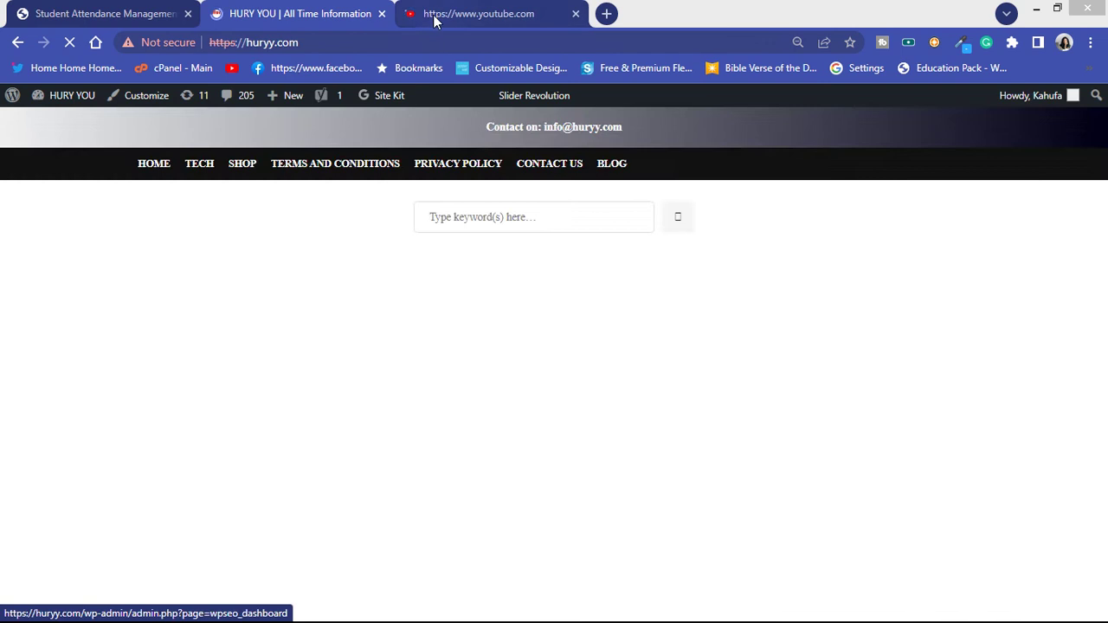
pyautogui.click(467, 10)
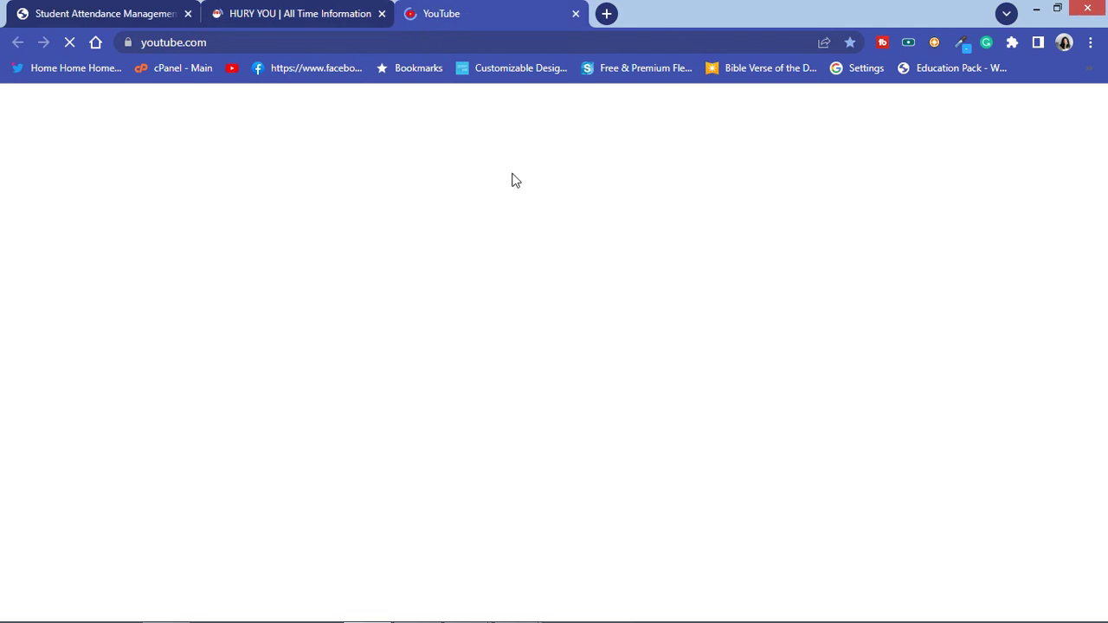
pyautogui.click(207, 11)
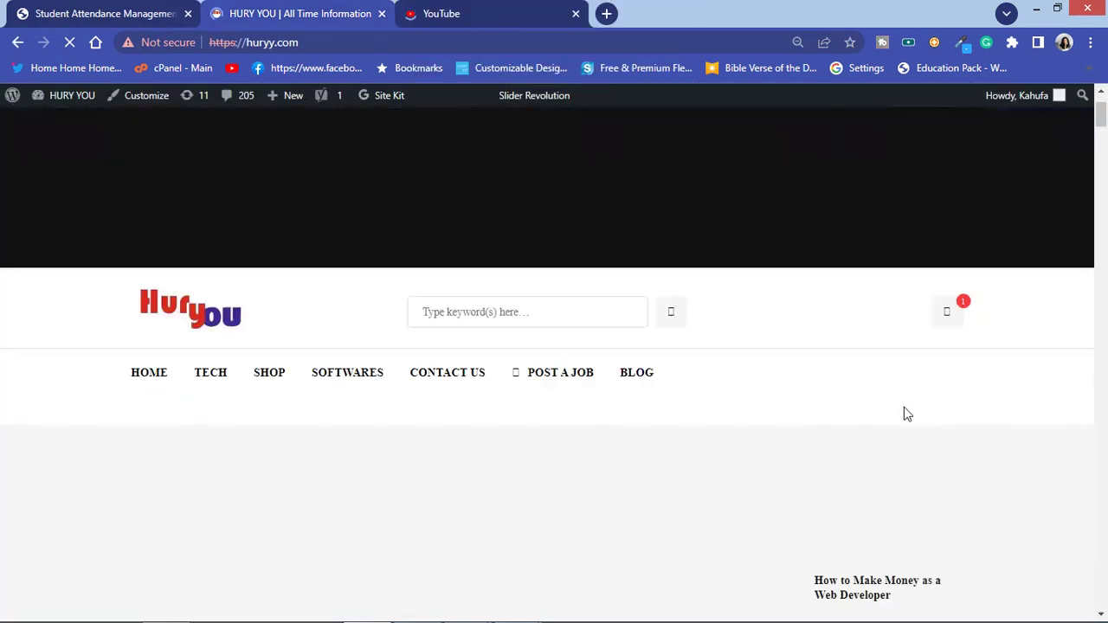
pyautogui.scroll(-2, 906, 414)
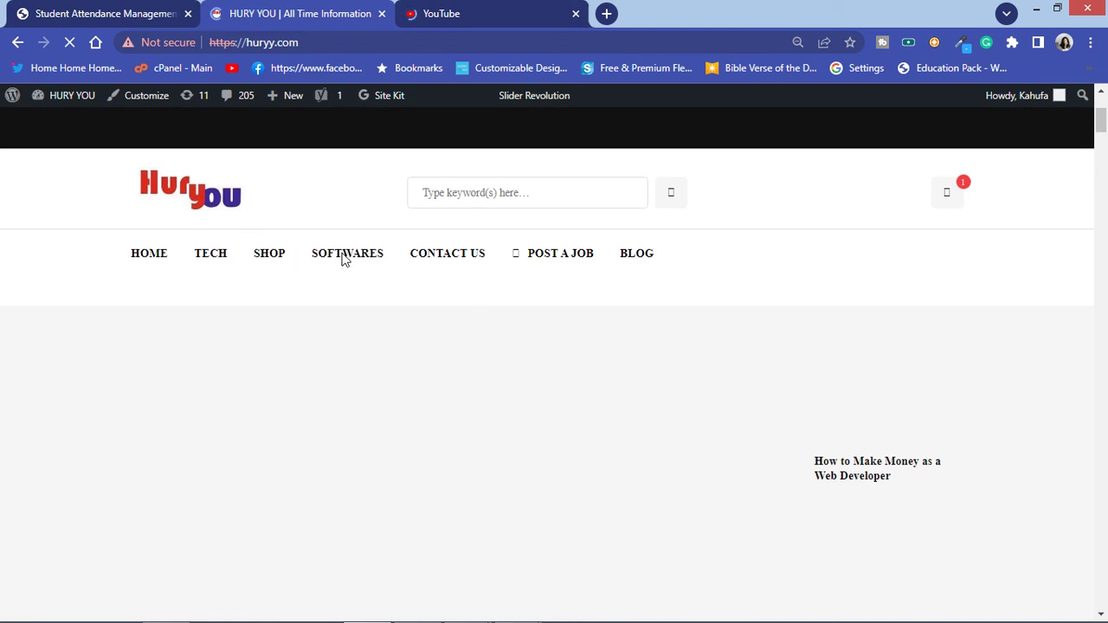
pyautogui.click(336, 263)
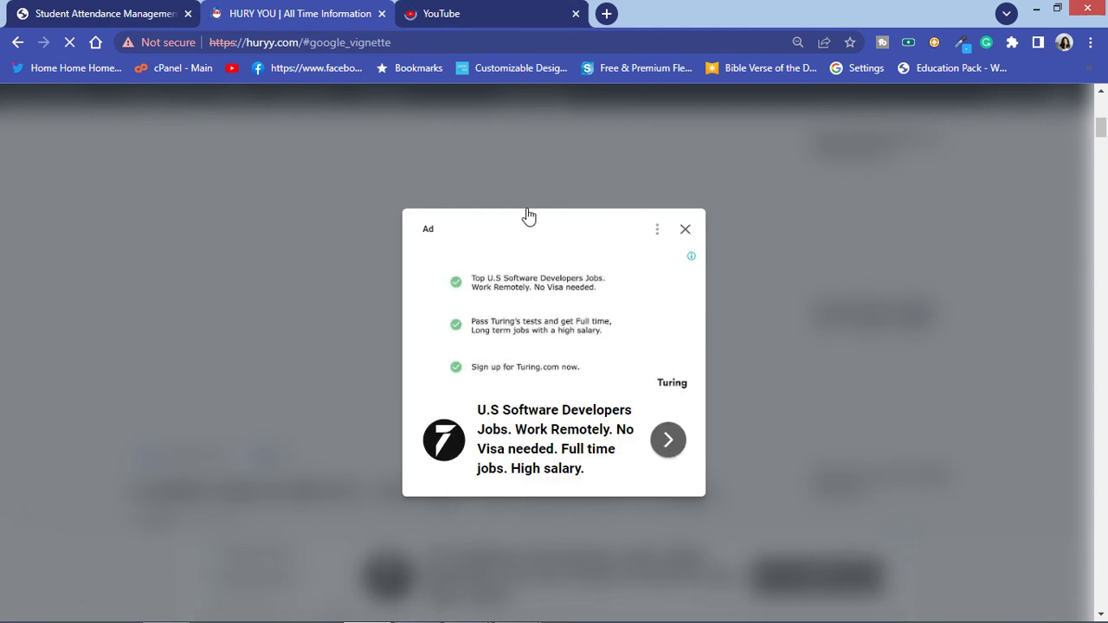
# Step: In the attendance system, open the Attendance Record page, then the Course page
pyautogui.click(477, 10)
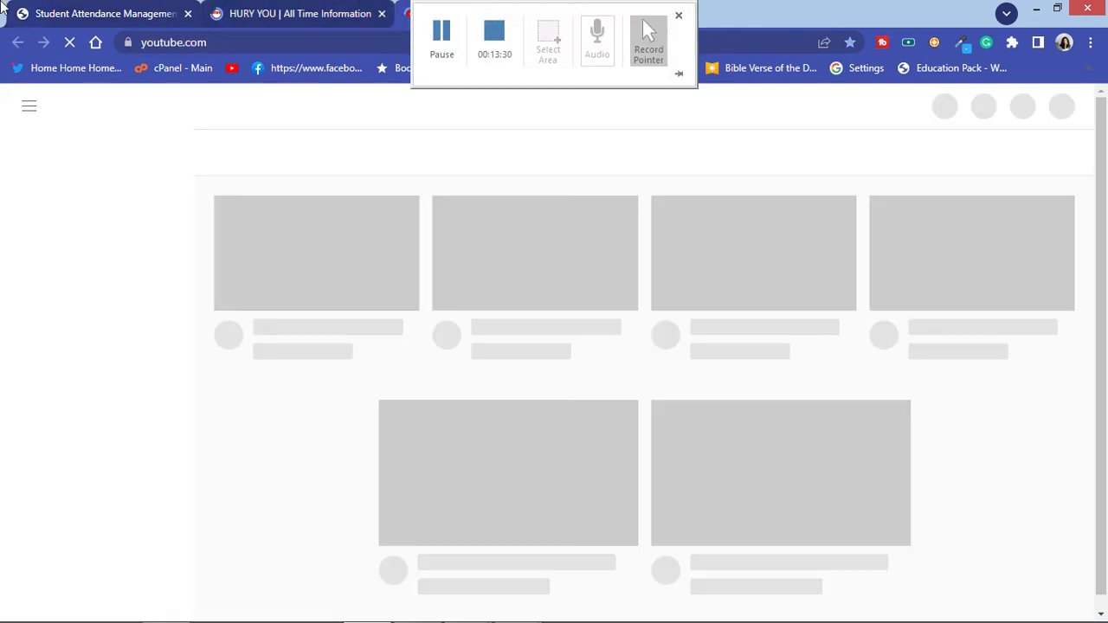
pyautogui.click(95, 13)
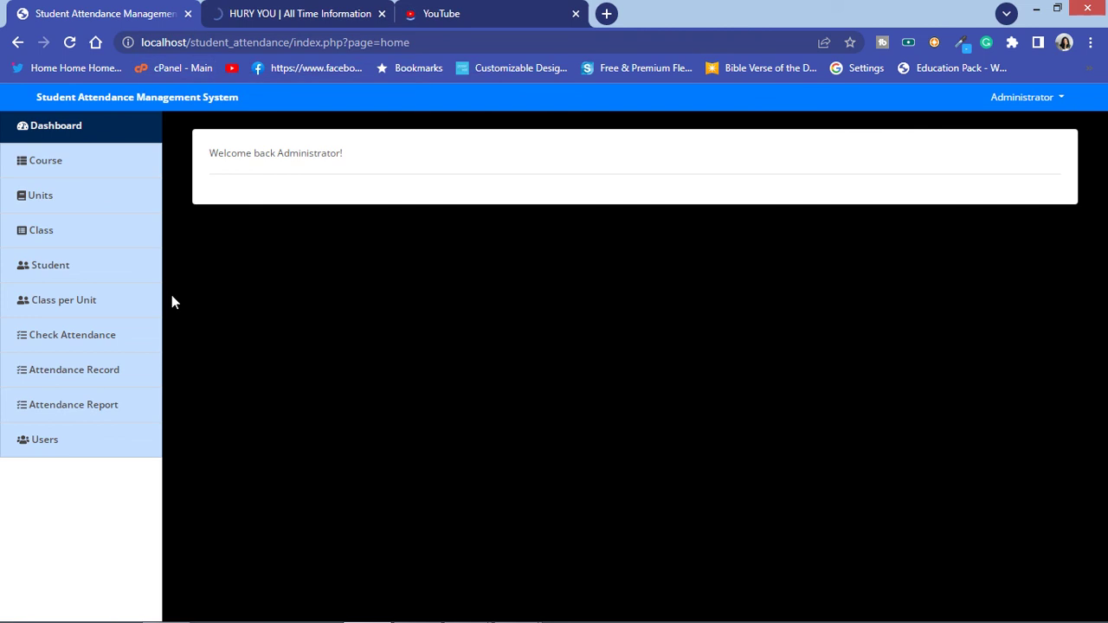
pyautogui.click(102, 384)
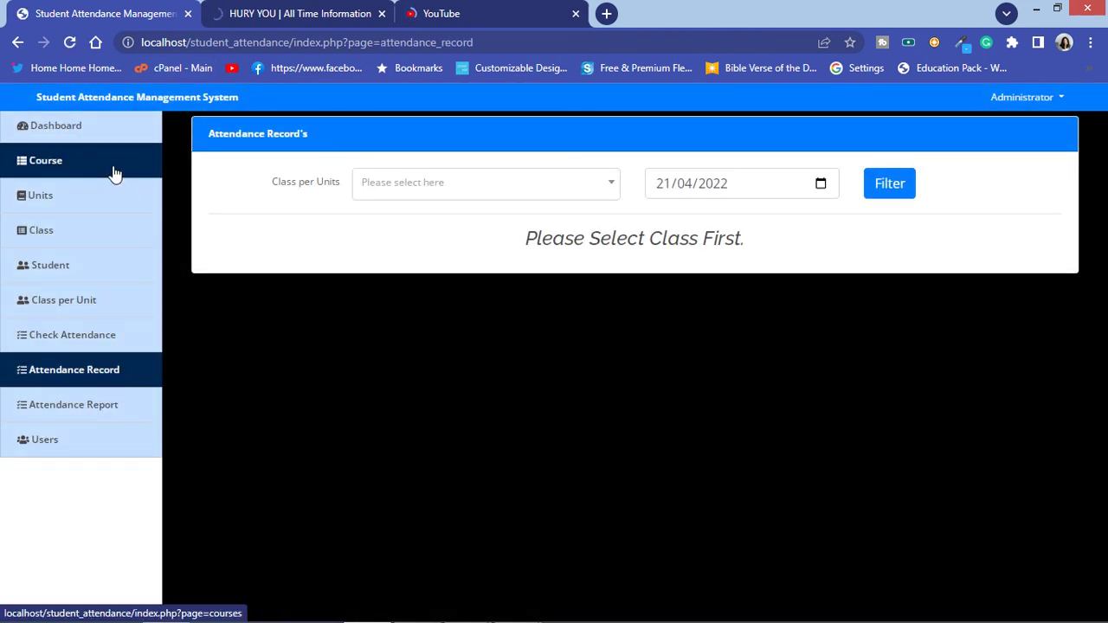
pyautogui.click(111, 173)
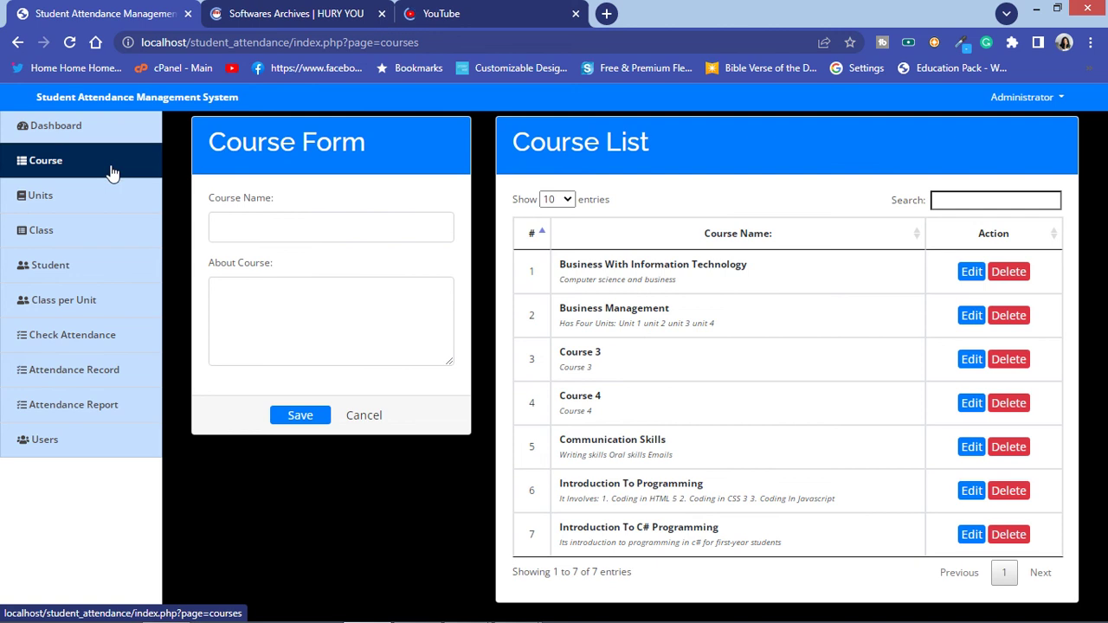
# Step: Cycle through the open tabs back to the attendance system and bring up the XAMPP Control Panel
pyautogui.click(337, 16)
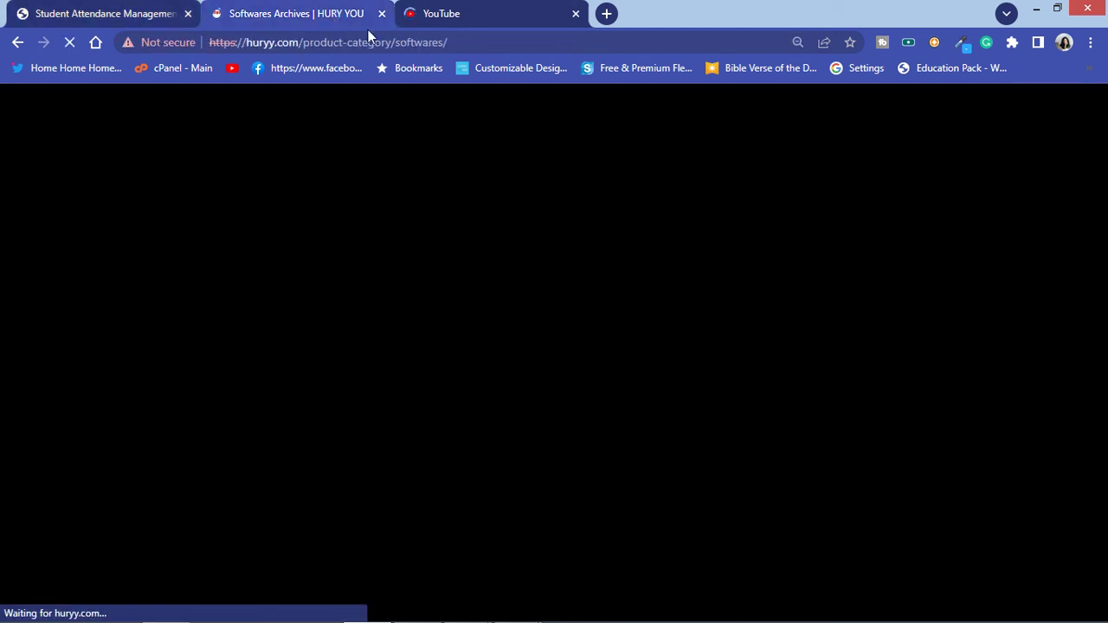
pyautogui.click(423, 26)
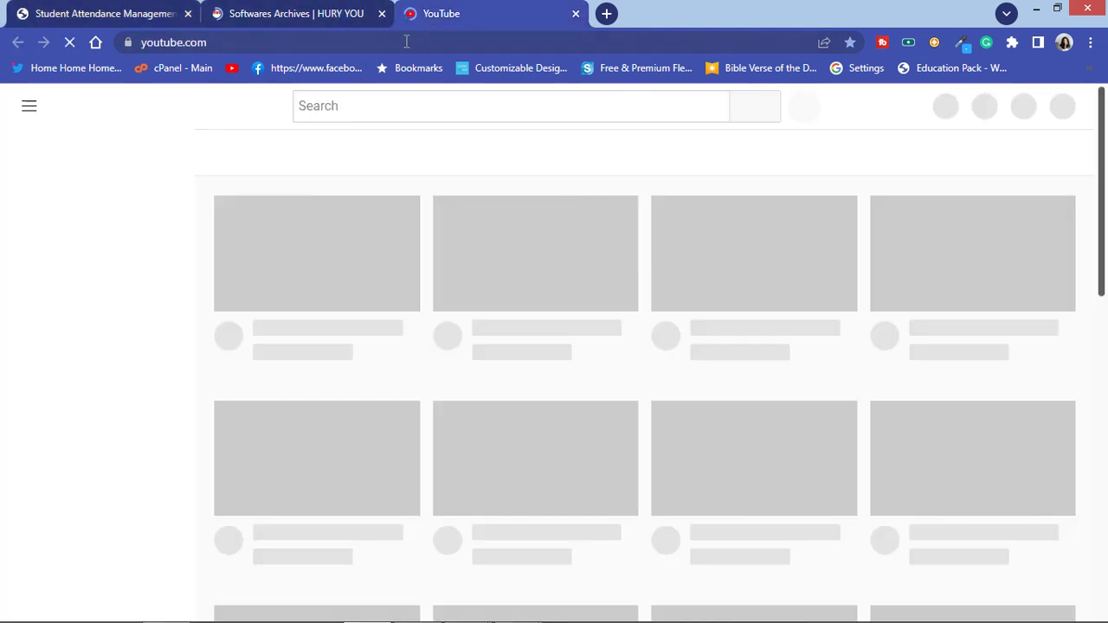
pyautogui.click(223, 16)
pyautogui.click(111, 14)
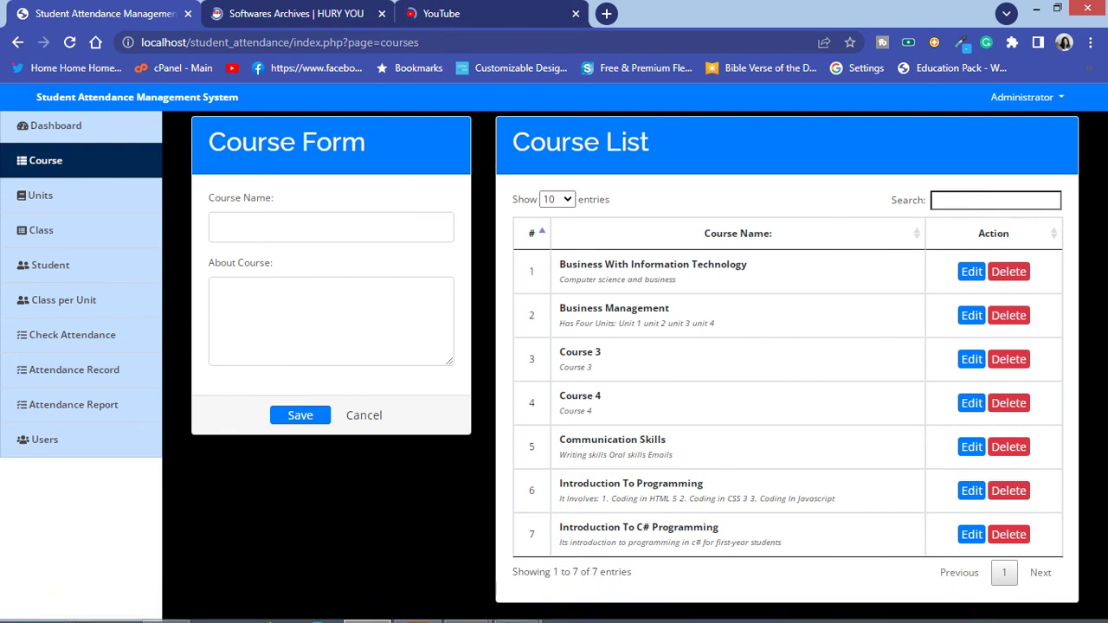
pyautogui.click(417, 607)
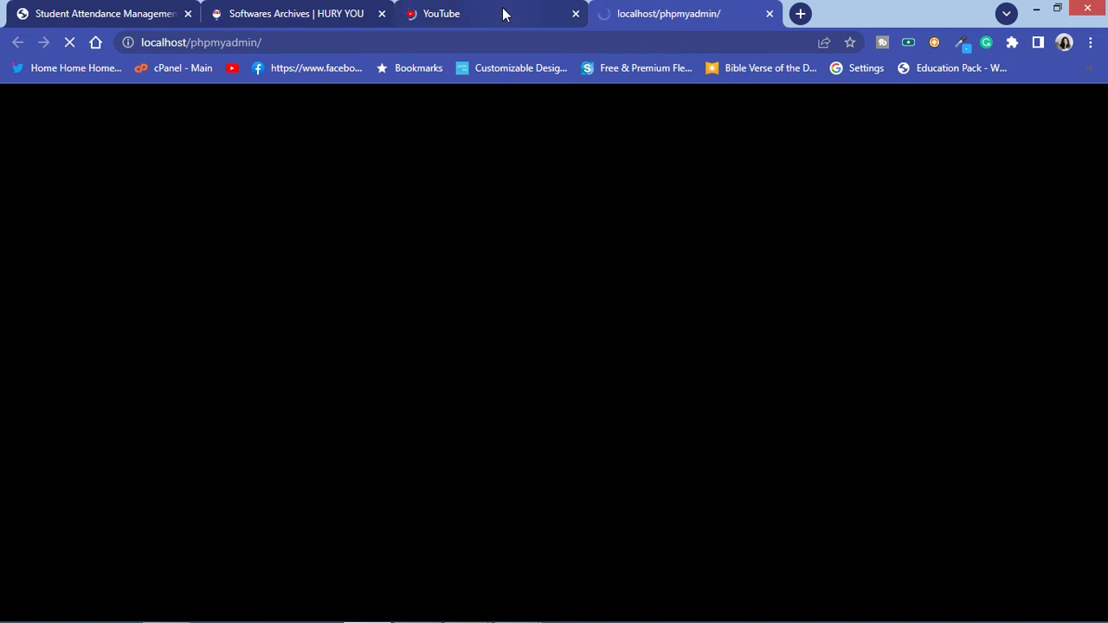
# Step: Open localhost/phpmyadmin in a new tab and list the server's databases
pyautogui.click(548, 23)
pyautogui.click(666, 14)
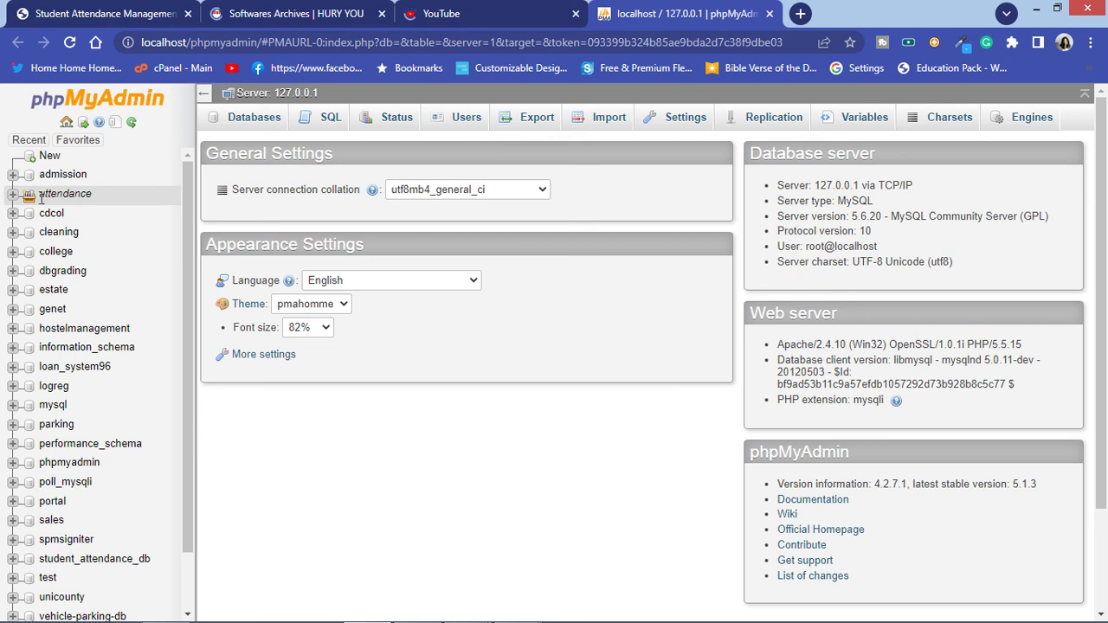
pyautogui.click(255, 120)
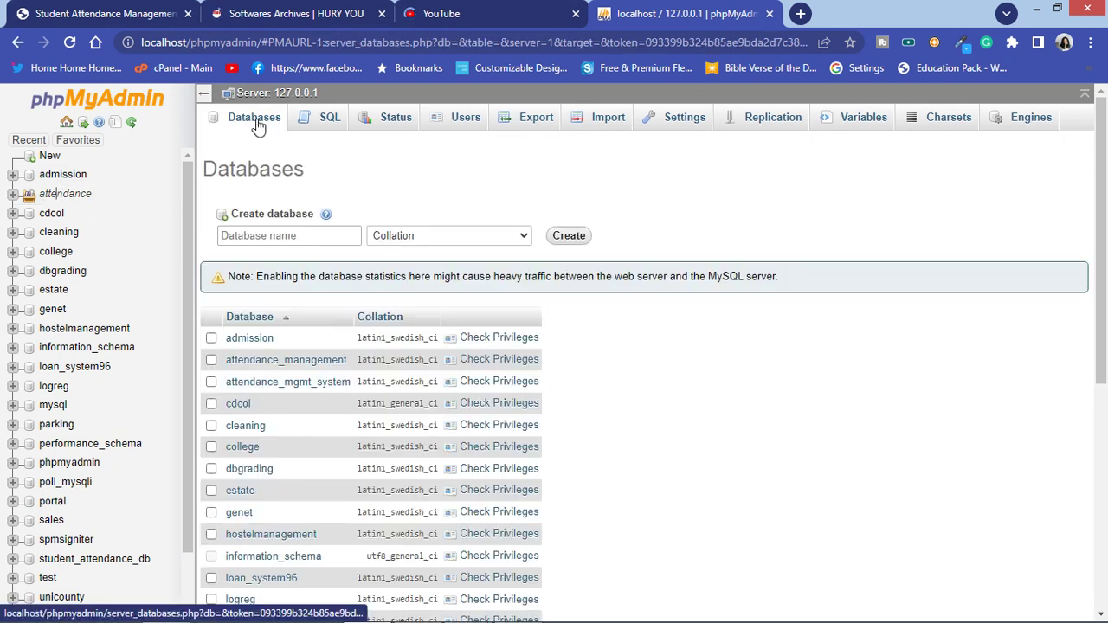
pyautogui.scroll(-2, 287, 355)
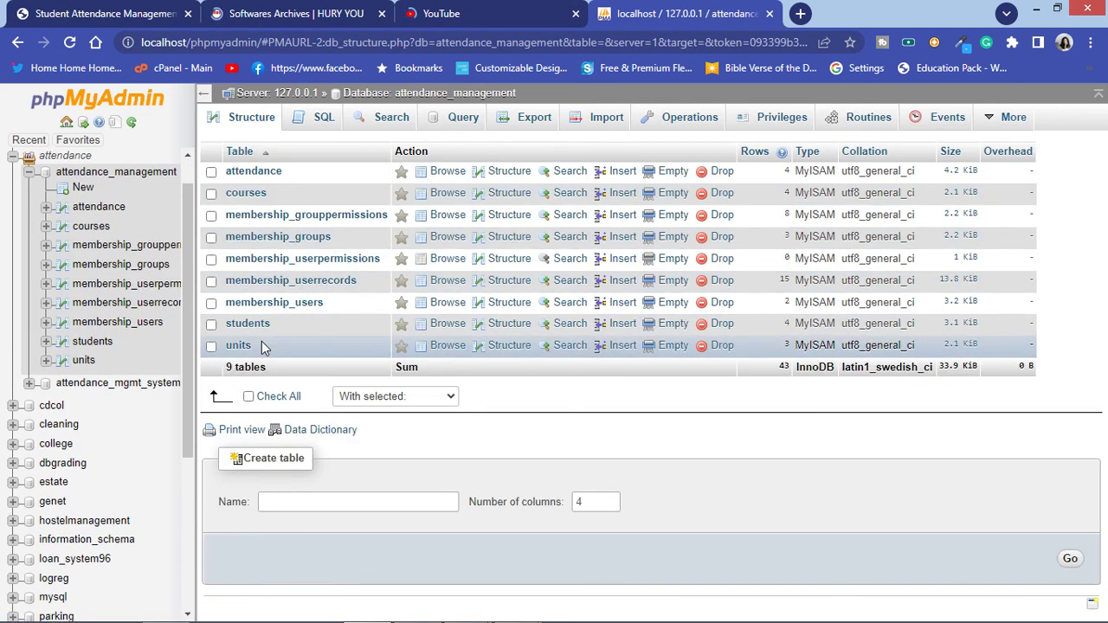
# Step: Browse attendance_management's units, membership_grouppermissions, membership_groups and courses tables
pyautogui.click(250, 347)
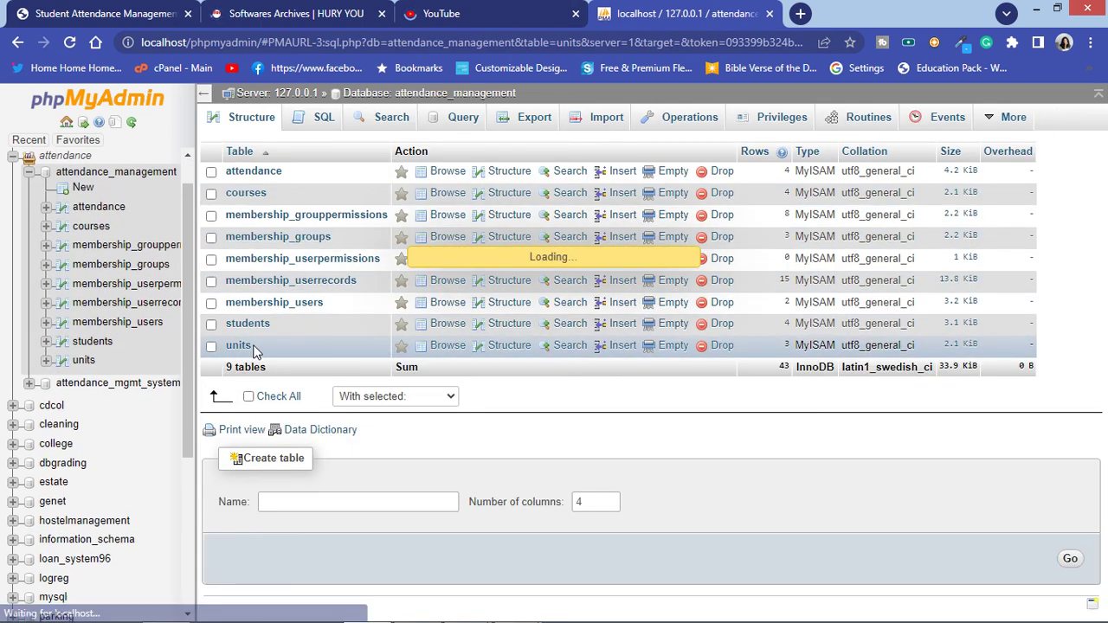
pyautogui.scroll(-2, 334, 356)
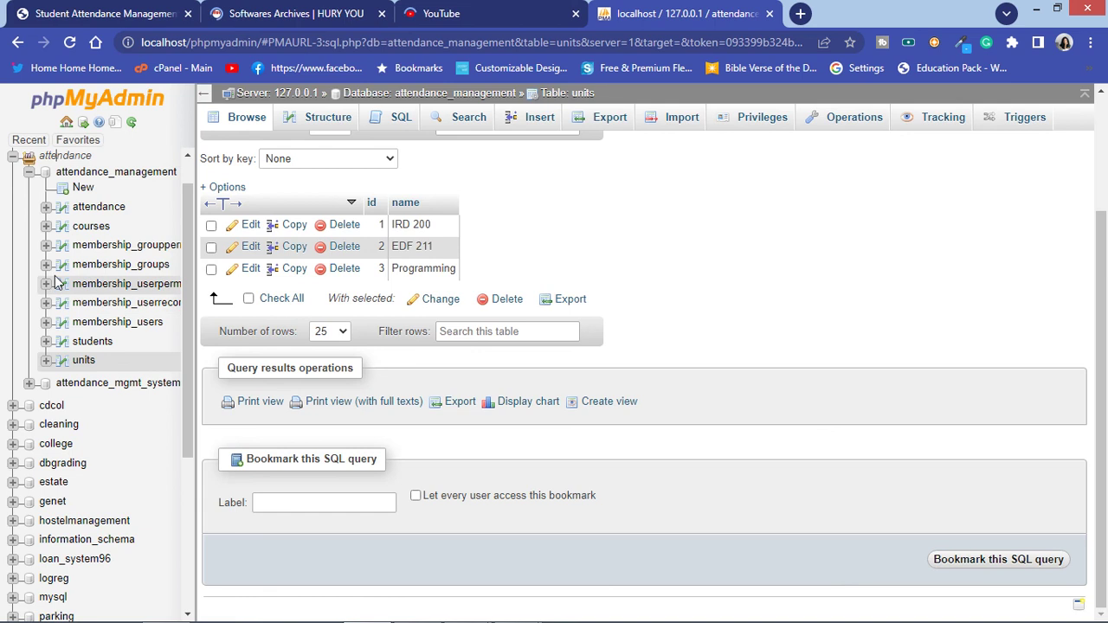
pyautogui.click(109, 247)
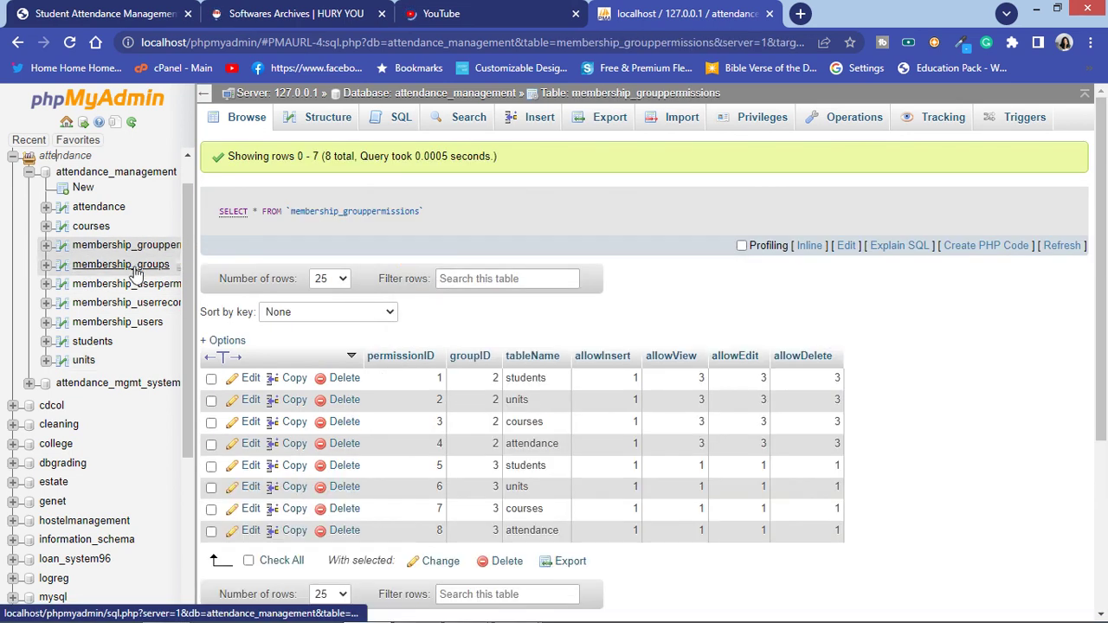
pyautogui.click(133, 267)
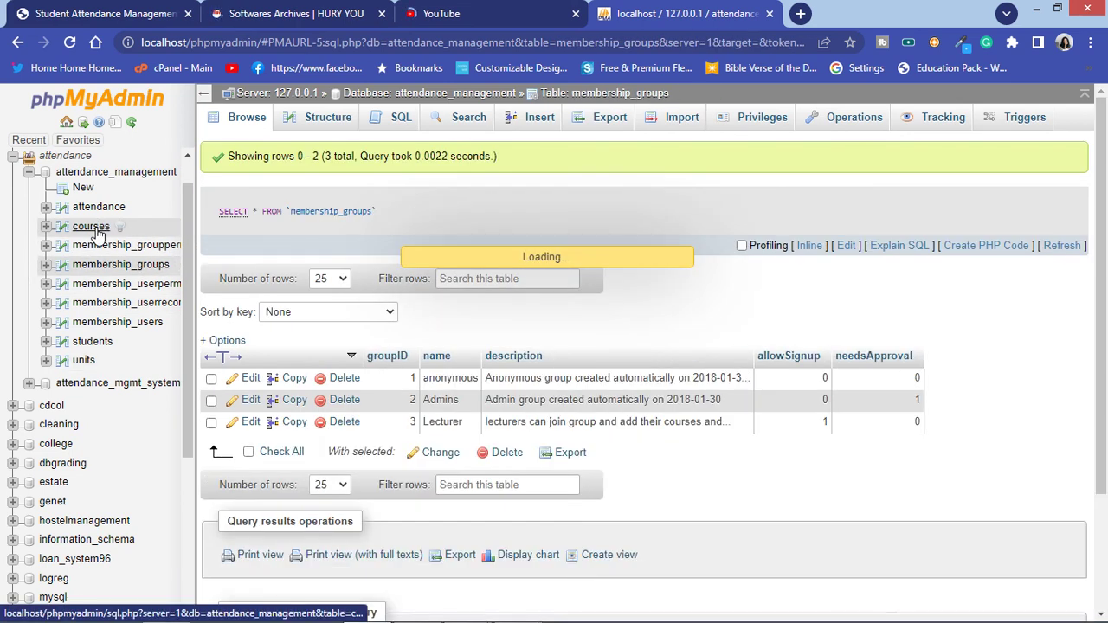
pyautogui.scroll(-2, 563, 338)
pyautogui.scroll(1, 566, 328)
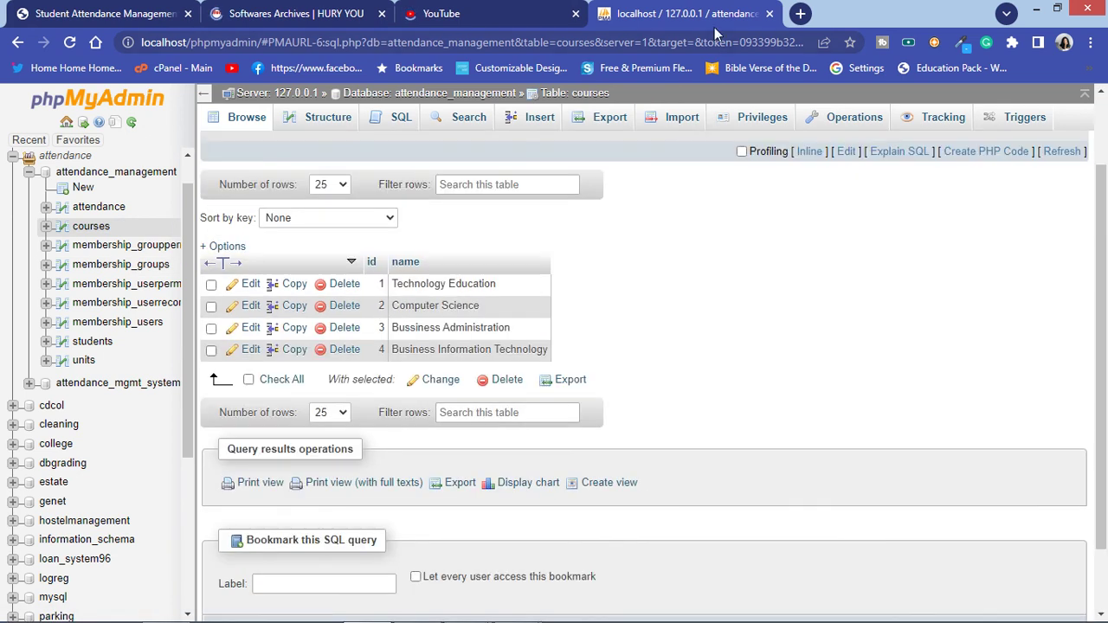
pyautogui.click(499, 13)
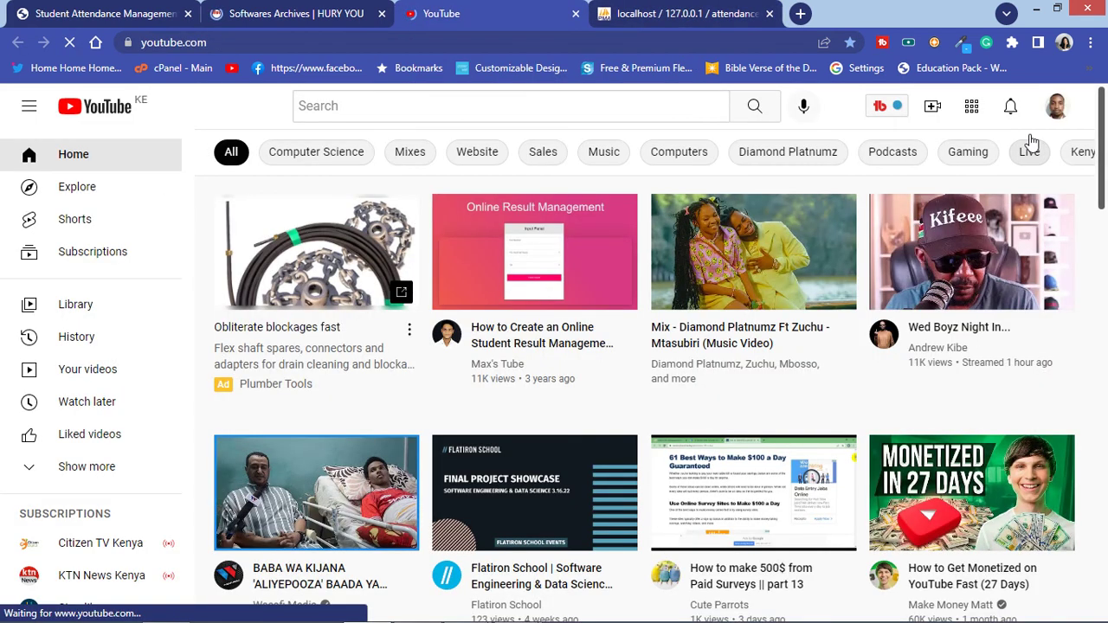
# Step: Open the Starsite Programmers channel via Your channel, then show the 7-course Course page again
pyautogui.click(1056, 108)
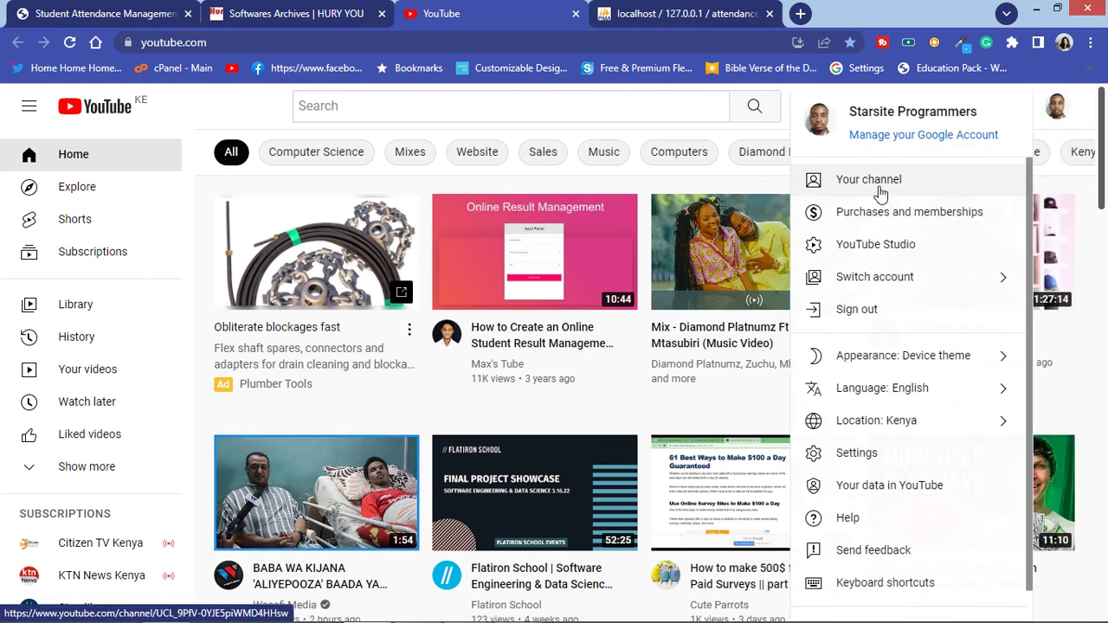
pyautogui.click(880, 190)
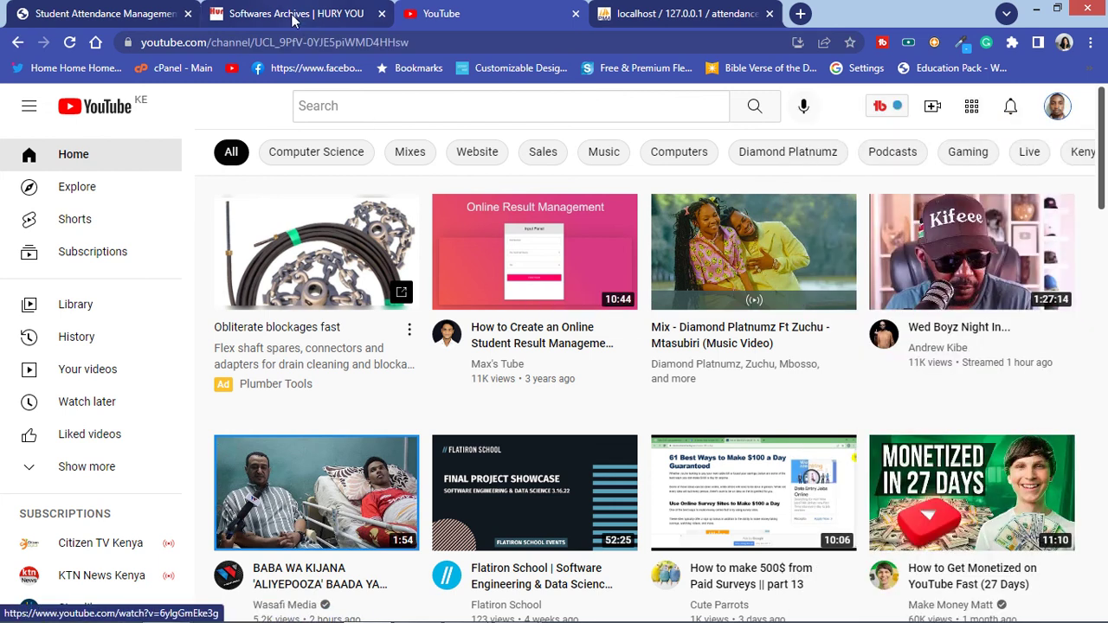
pyautogui.click(293, 15)
pyautogui.hotkey('ctrl', '1')
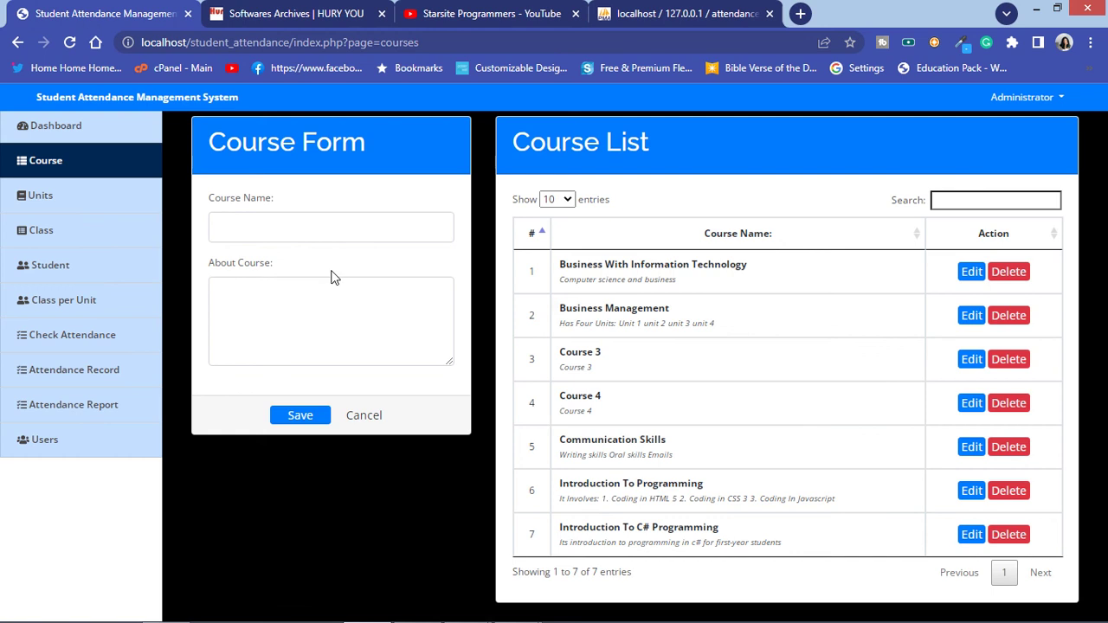
# Step: Review attendance_management's courses table, SQL page and 9-table structure in phpMyAdmin
pyautogui.click(672, 13)
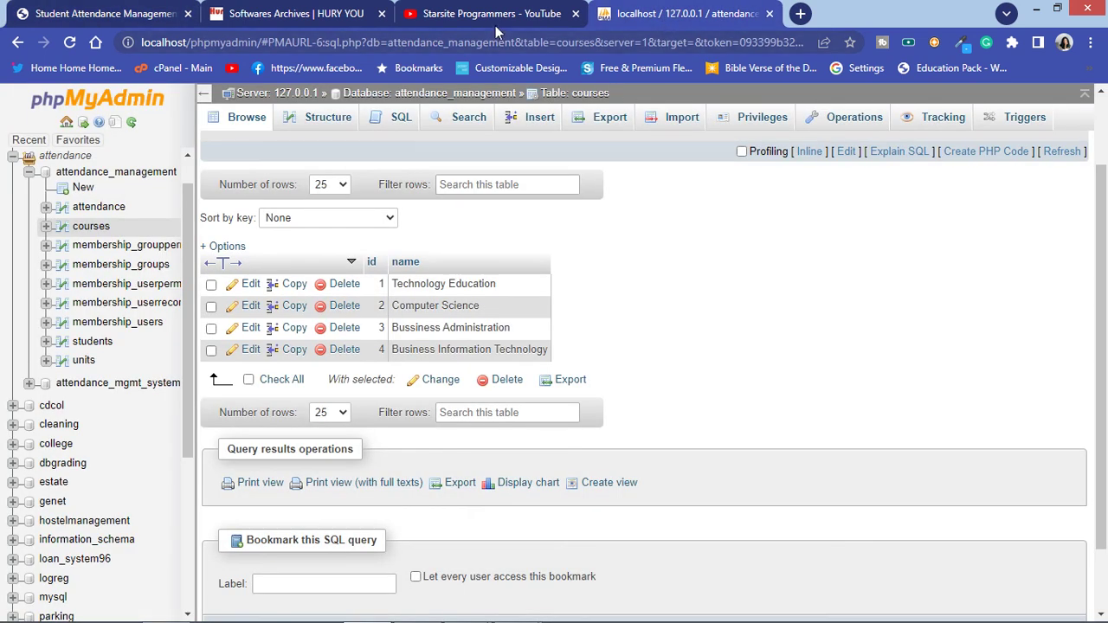
pyautogui.click(119, 173)
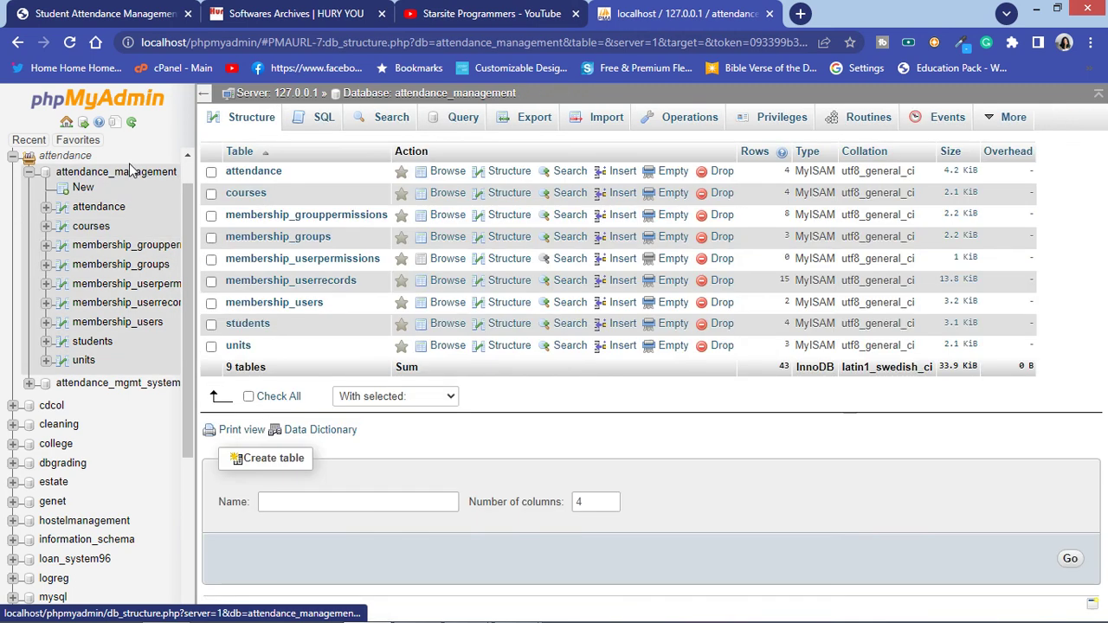
pyautogui.click(317, 121)
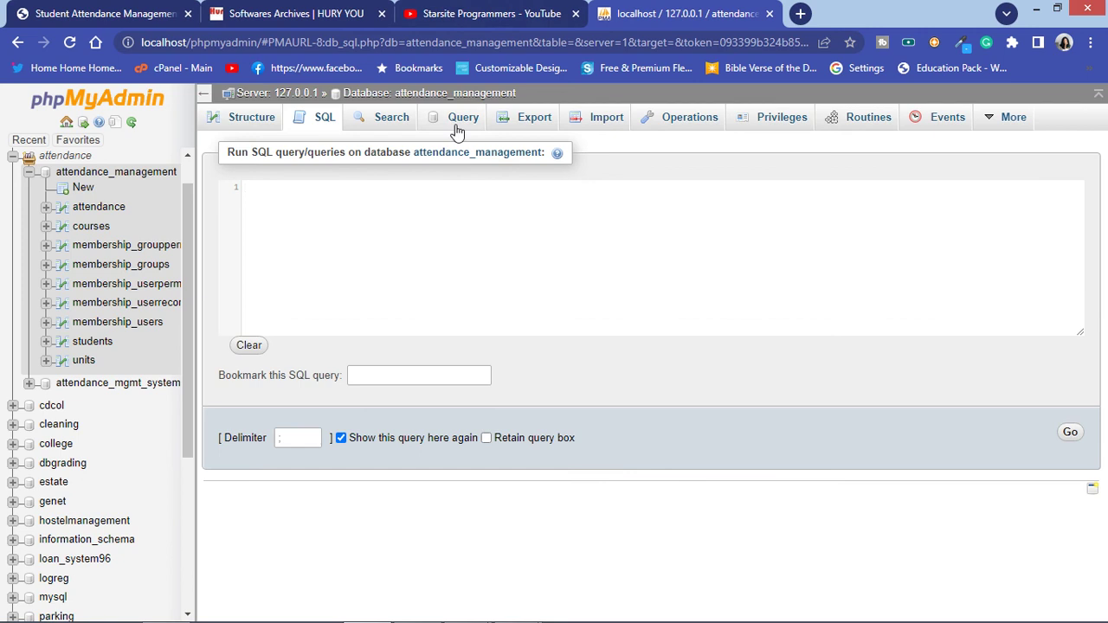
pyautogui.click(106, 173)
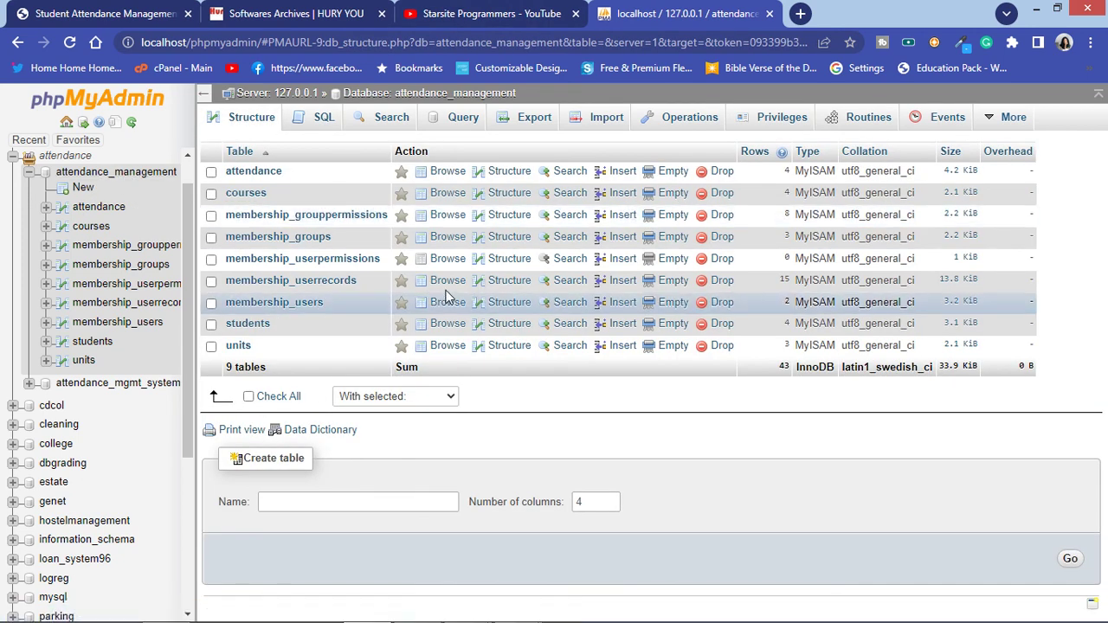
pyautogui.click(491, 13)
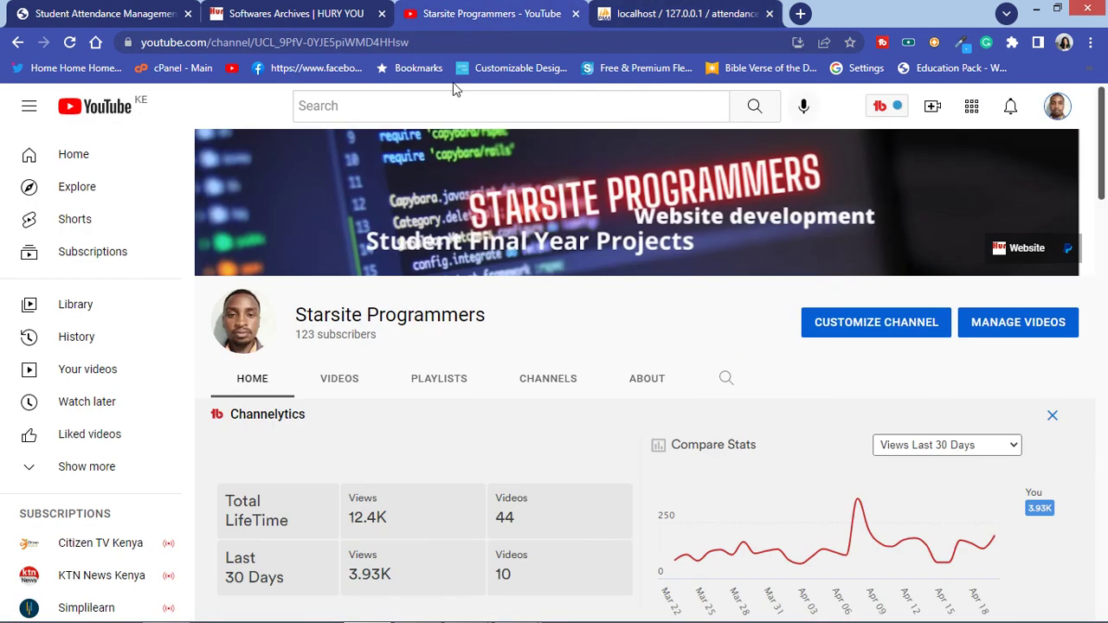
# Step: Scroll through the Starsite Programmers channel home page
pyautogui.scroll(-3, 480, 333)
pyautogui.scroll(-5, 470, 336)
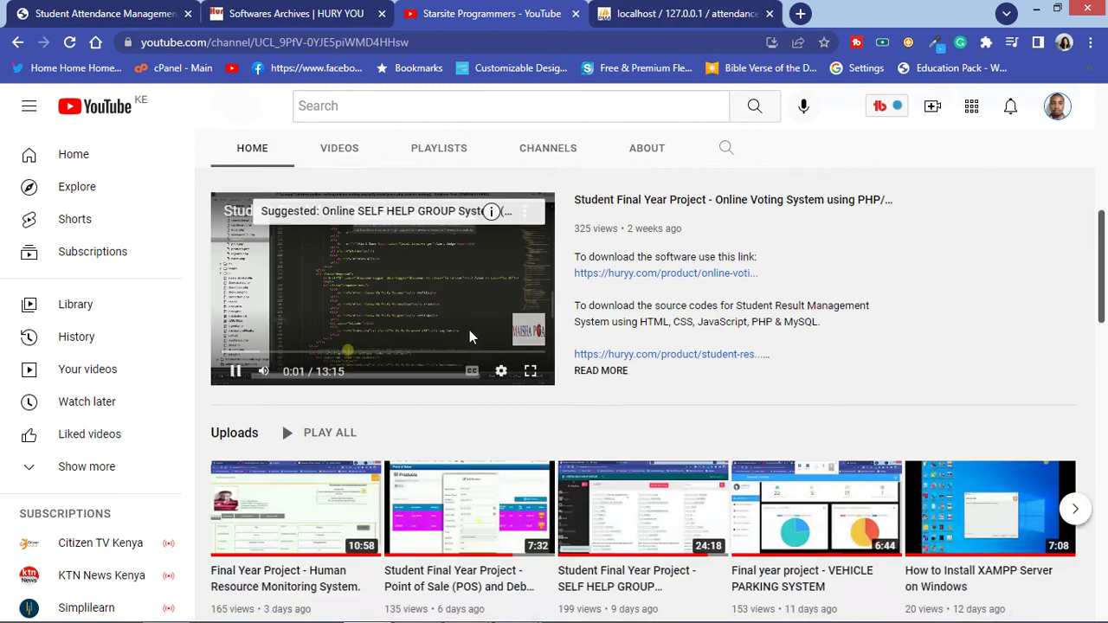
pyautogui.scroll(-2, 470, 336)
pyautogui.scroll(2, 467, 338)
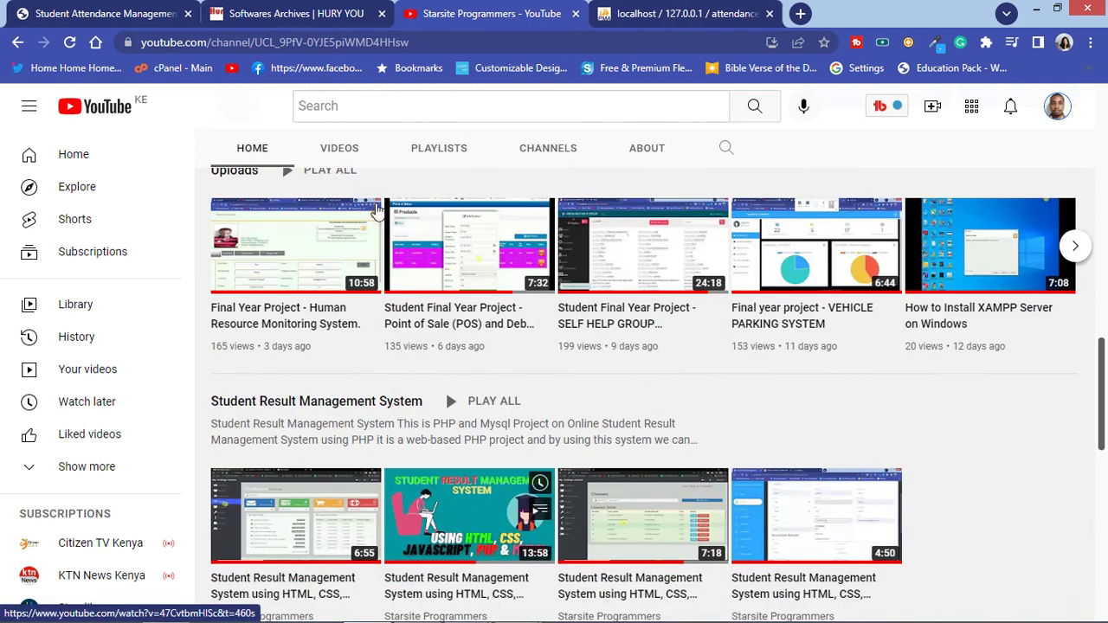
# Step: Browse the channel's full Videos list, then bring up the HURY YOU Softwares Archives page
pyautogui.click(338, 149)
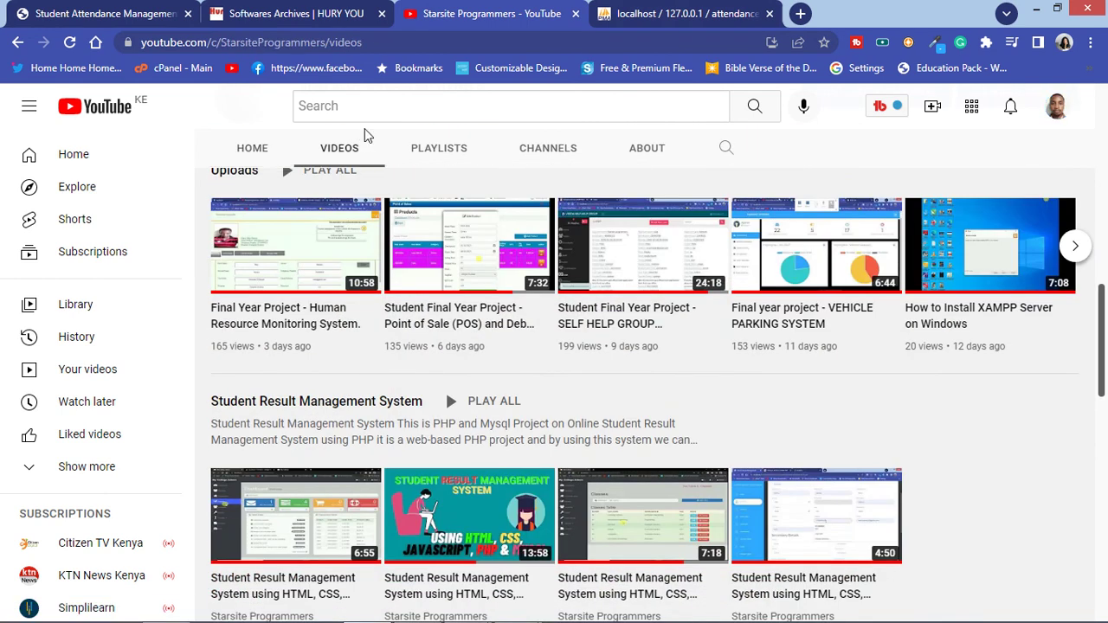
pyautogui.scroll(-3, 753, 319)
pyautogui.scroll(-10, 745, 320)
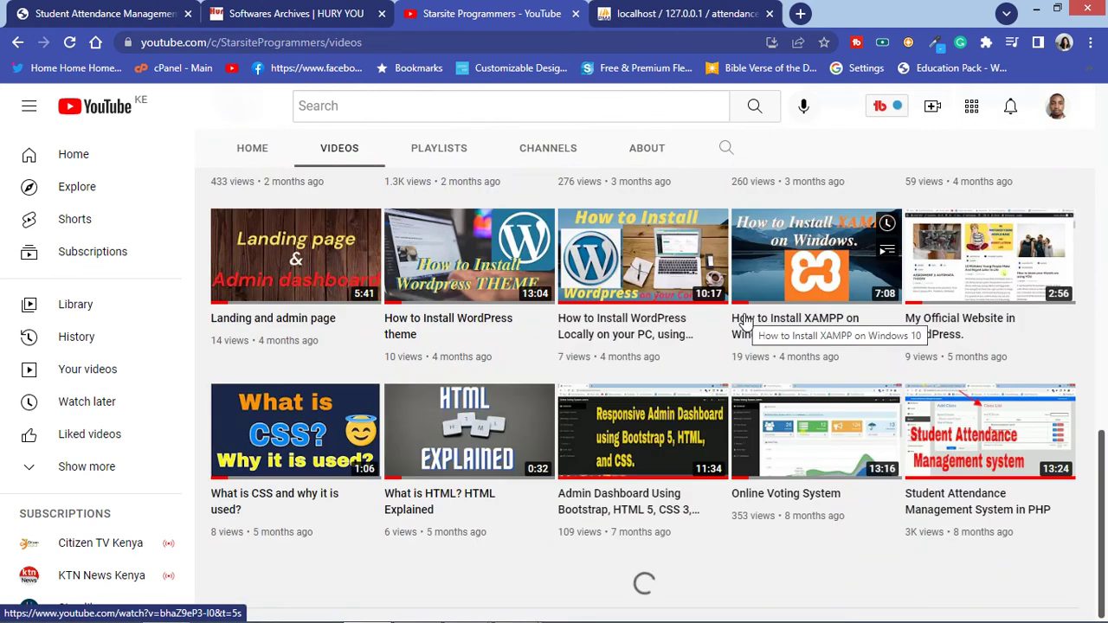
pyautogui.scroll(-4, 735, 324)
pyautogui.scroll(-2, 658, 363)
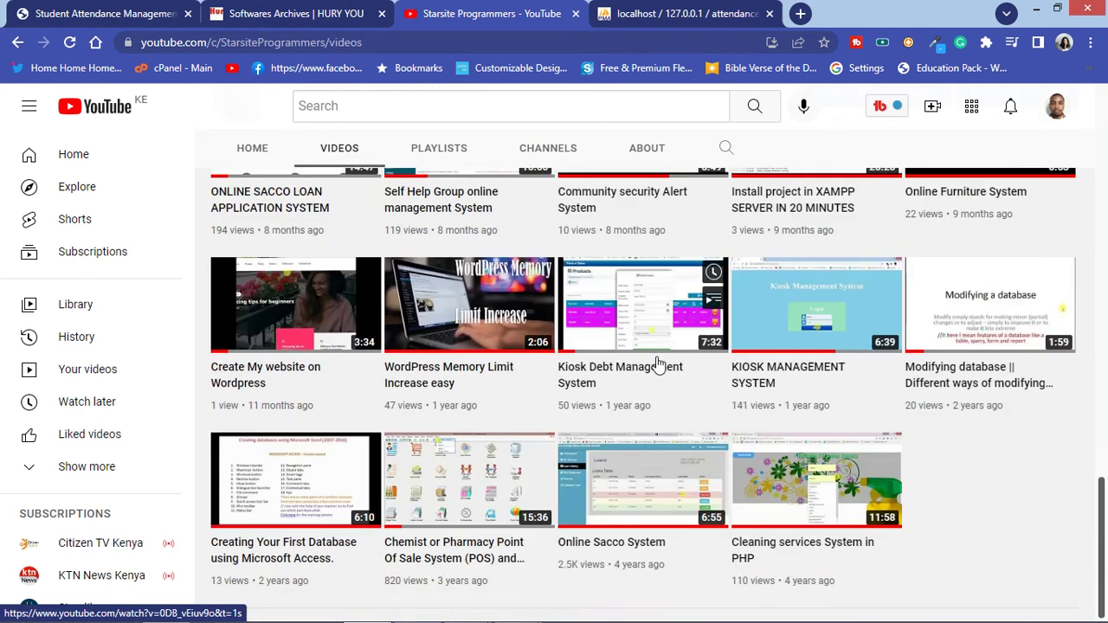
pyautogui.scroll(15, 658, 363)
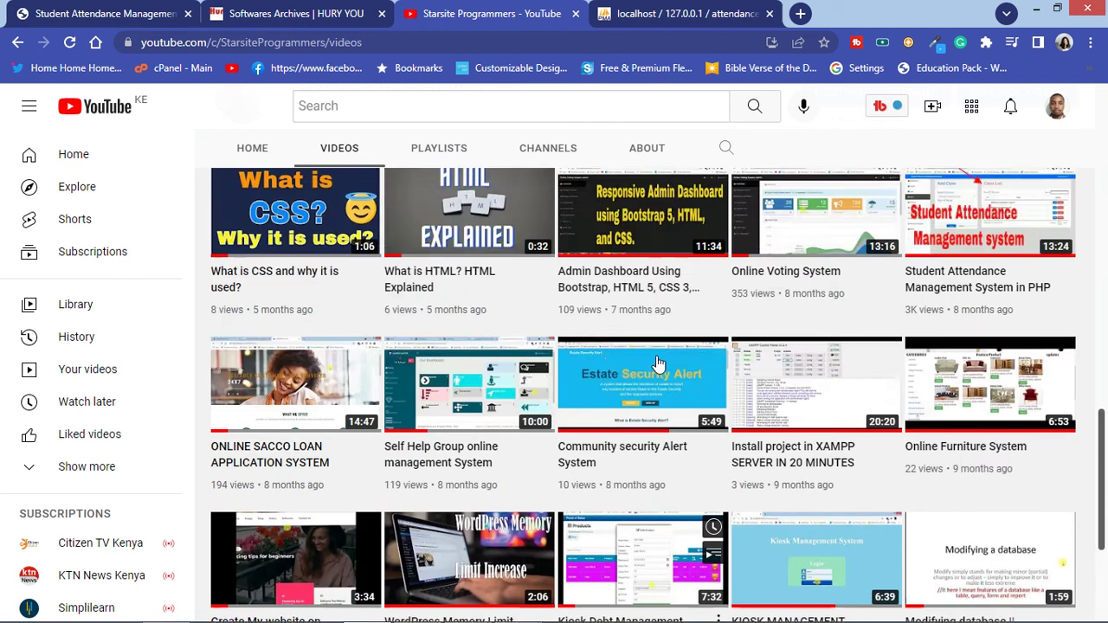
pyautogui.scroll(1, 658, 364)
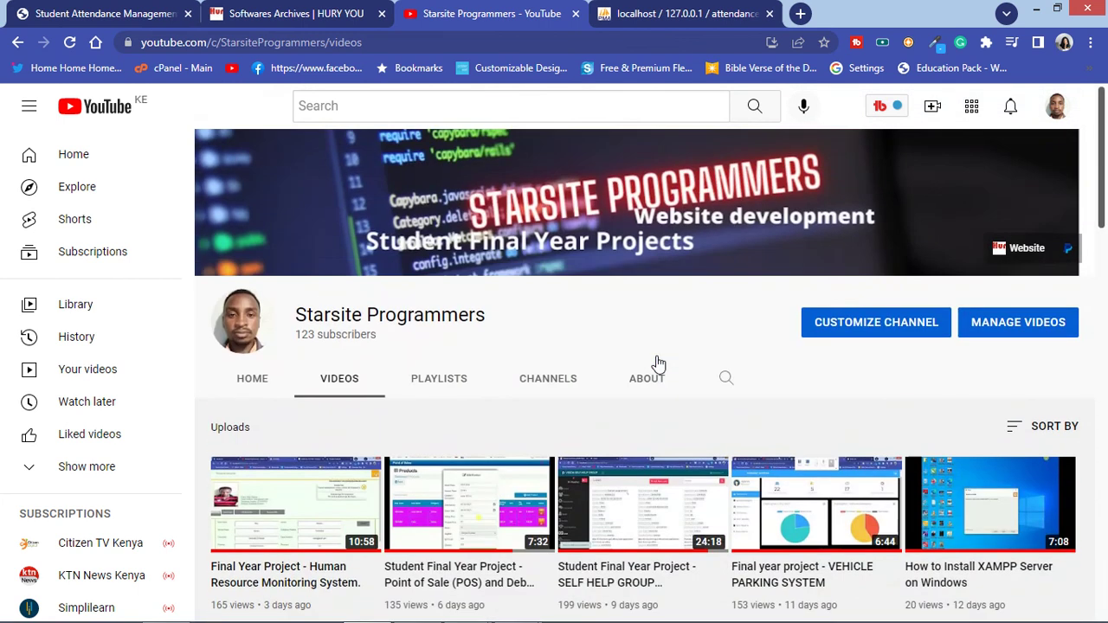
pyautogui.click(294, 14)
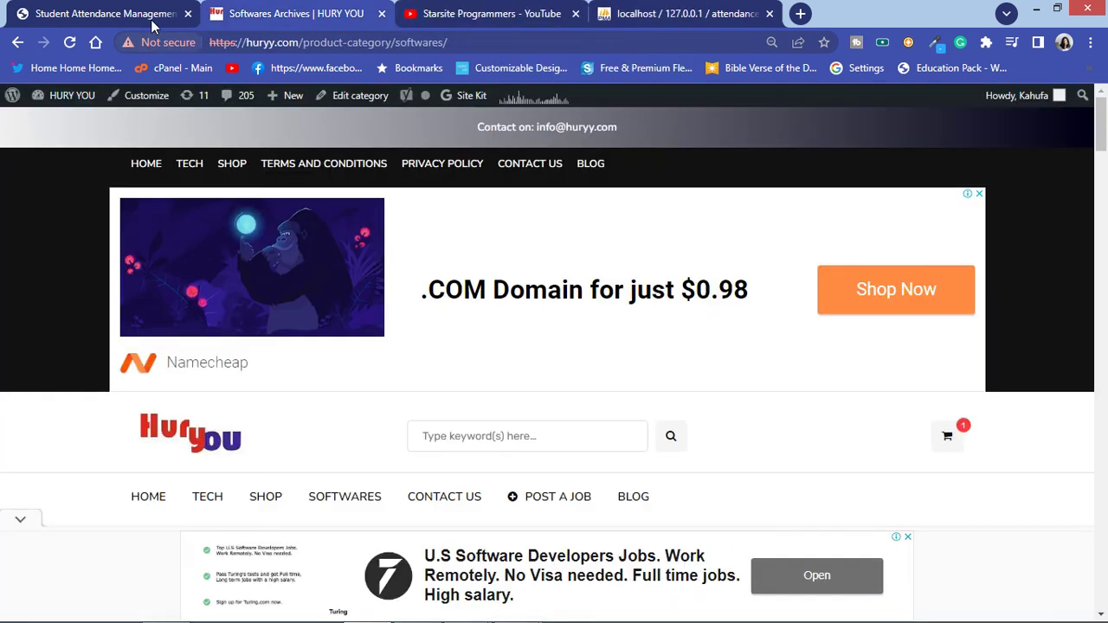
# Step: Log out of the attendance system and log back in as administrator
pyautogui.click(104, 14)
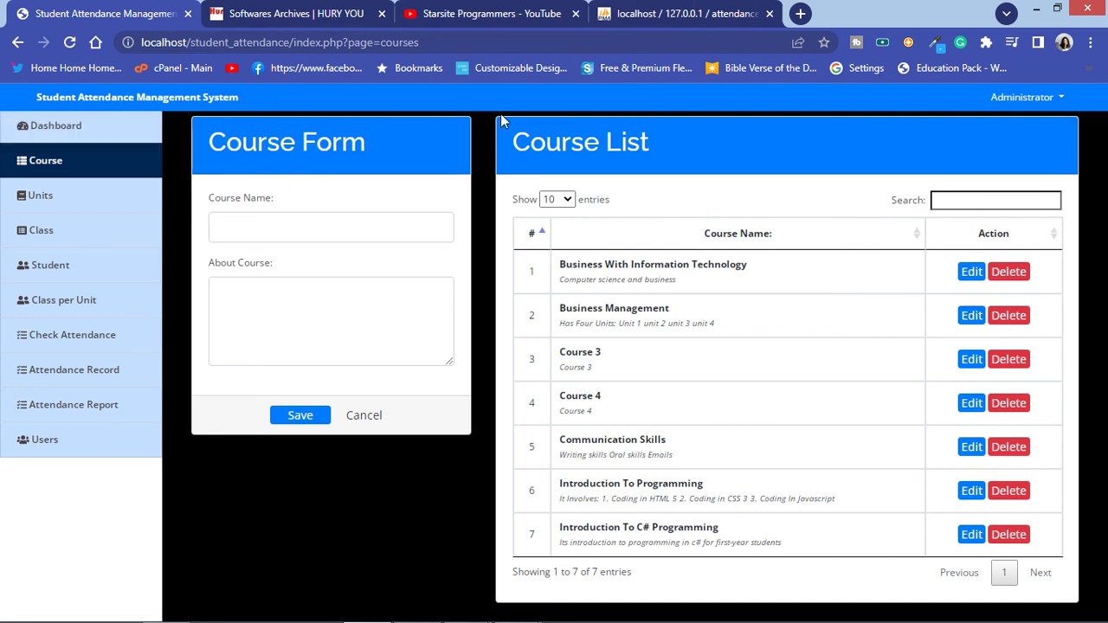
pyautogui.click(1021, 97)
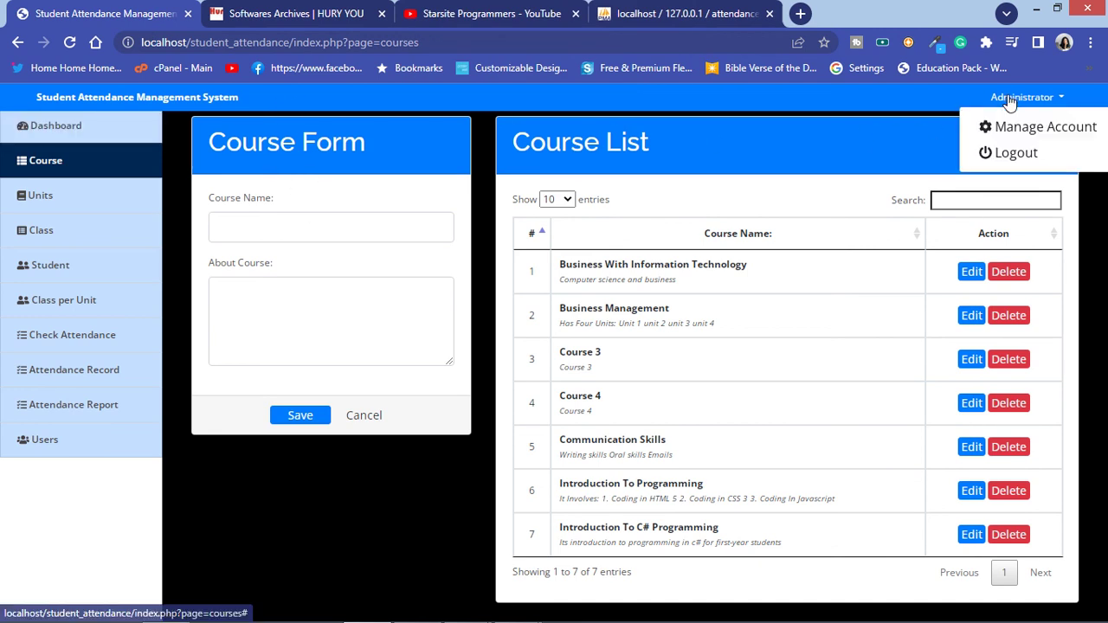
pyautogui.click(1004, 153)
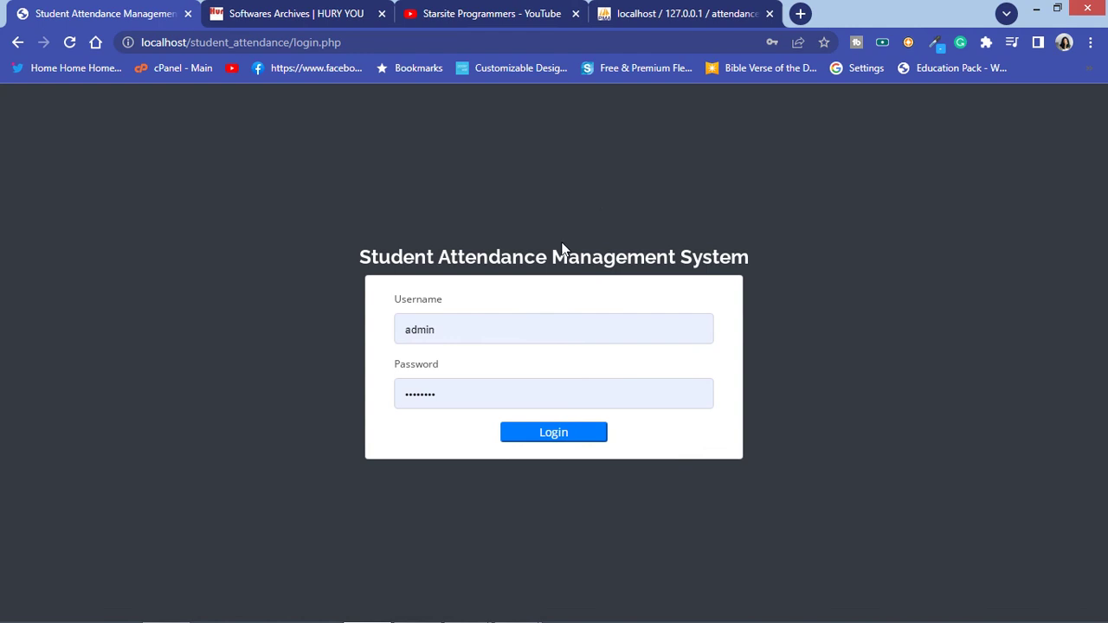
pyautogui.click(556, 432)
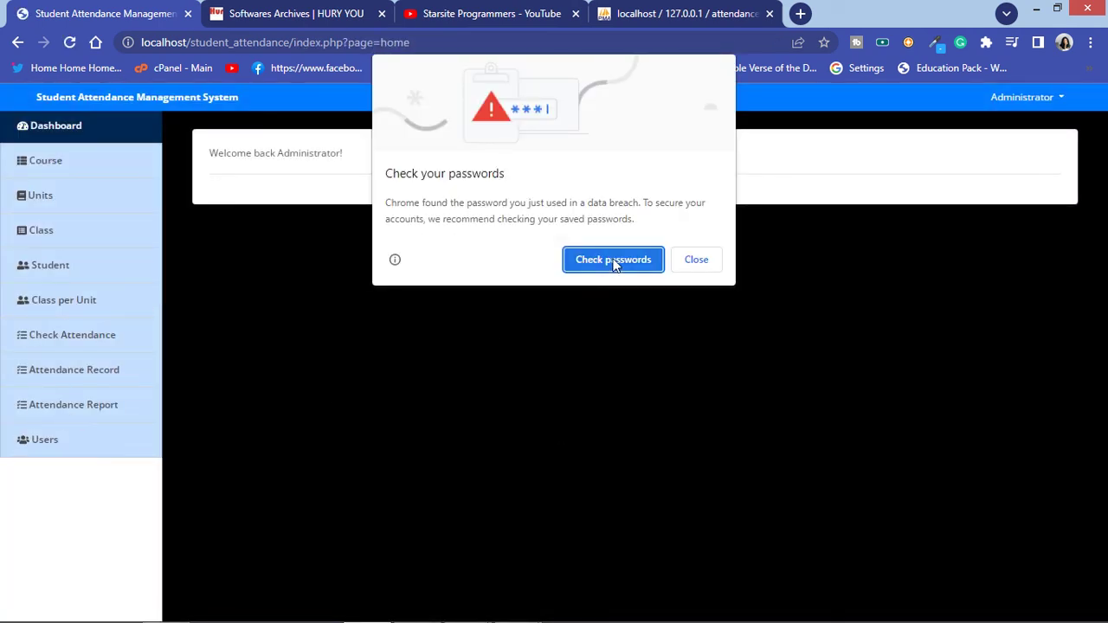
pyautogui.click(615, 262)
pyautogui.click(95, 12)
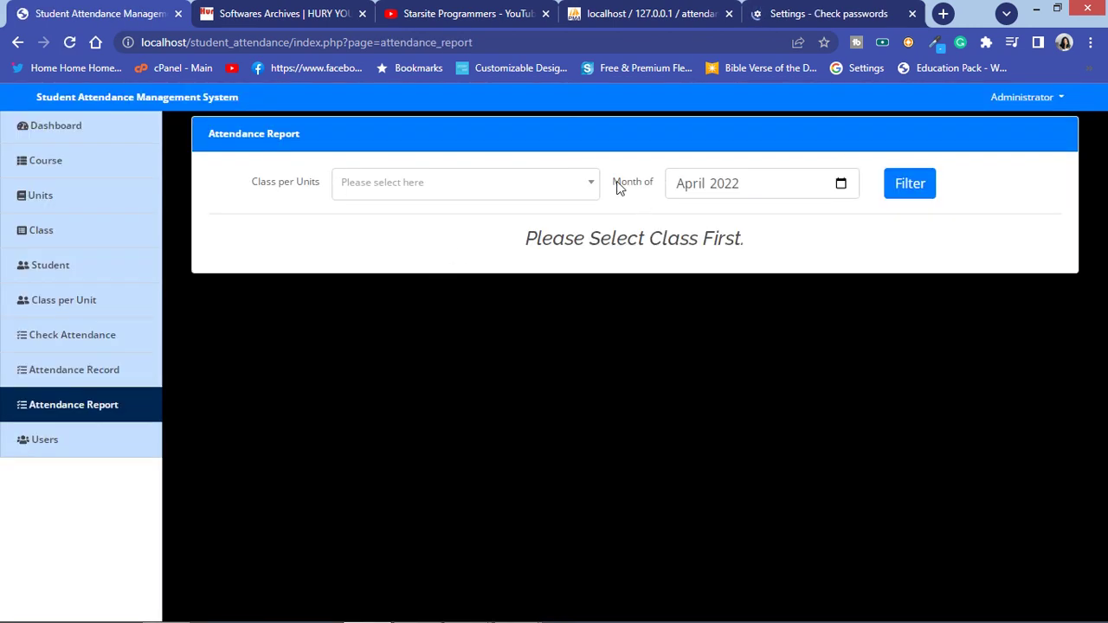
# Step: Run the April 2022 Communication Skills 3-1 Oral Skills report, then return to HURY YOU's archives
pyautogui.click(553, 192)
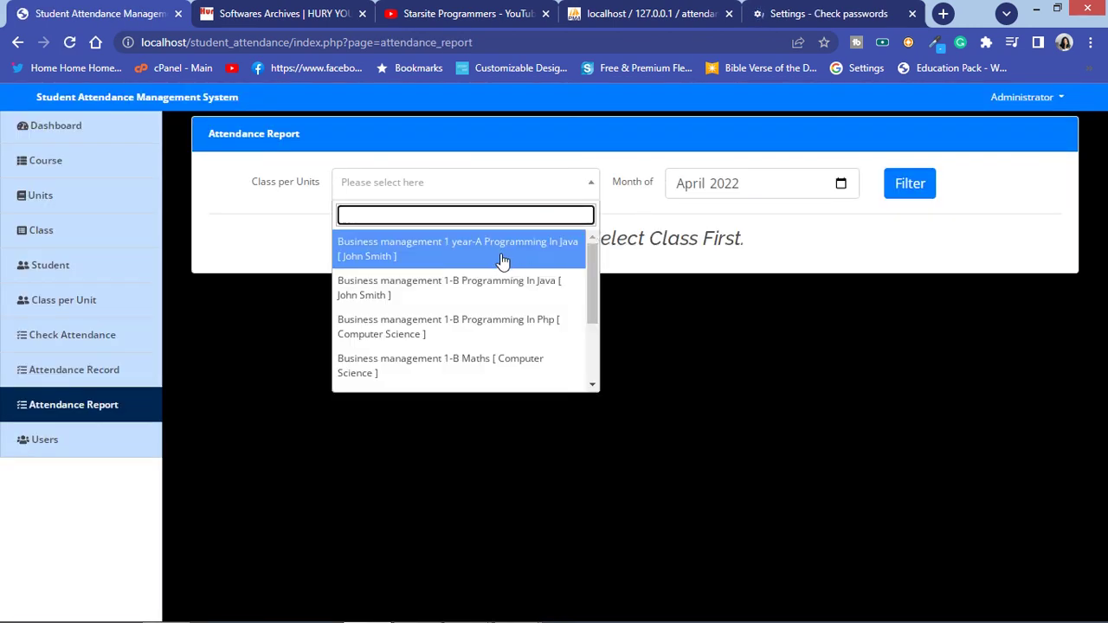
pyautogui.scroll(-1, 492, 345)
pyautogui.click(491, 324)
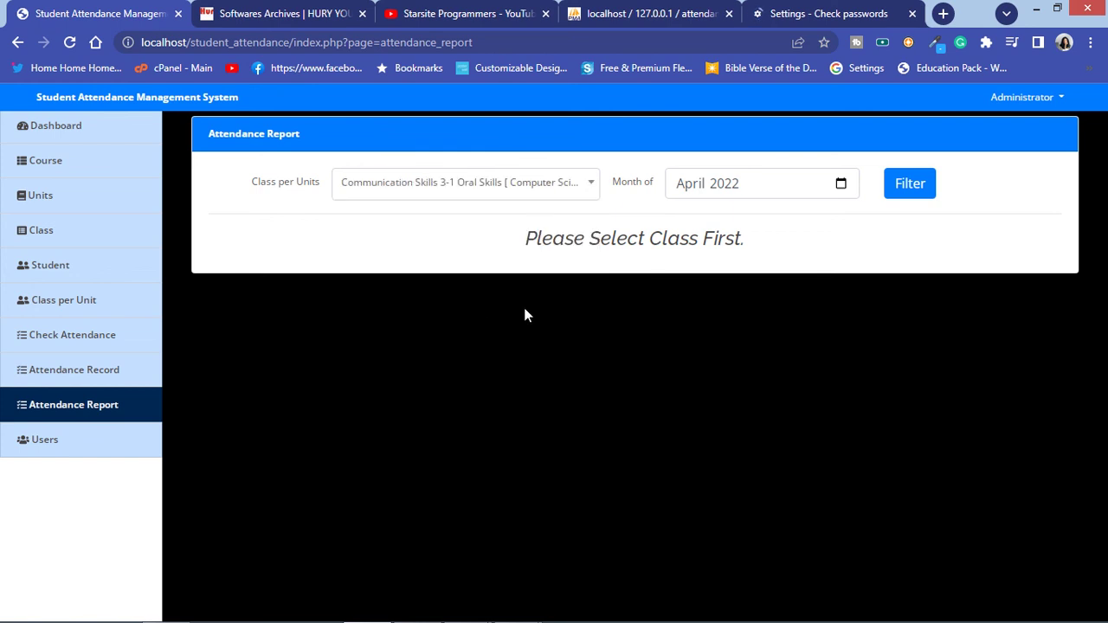
pyautogui.click(898, 183)
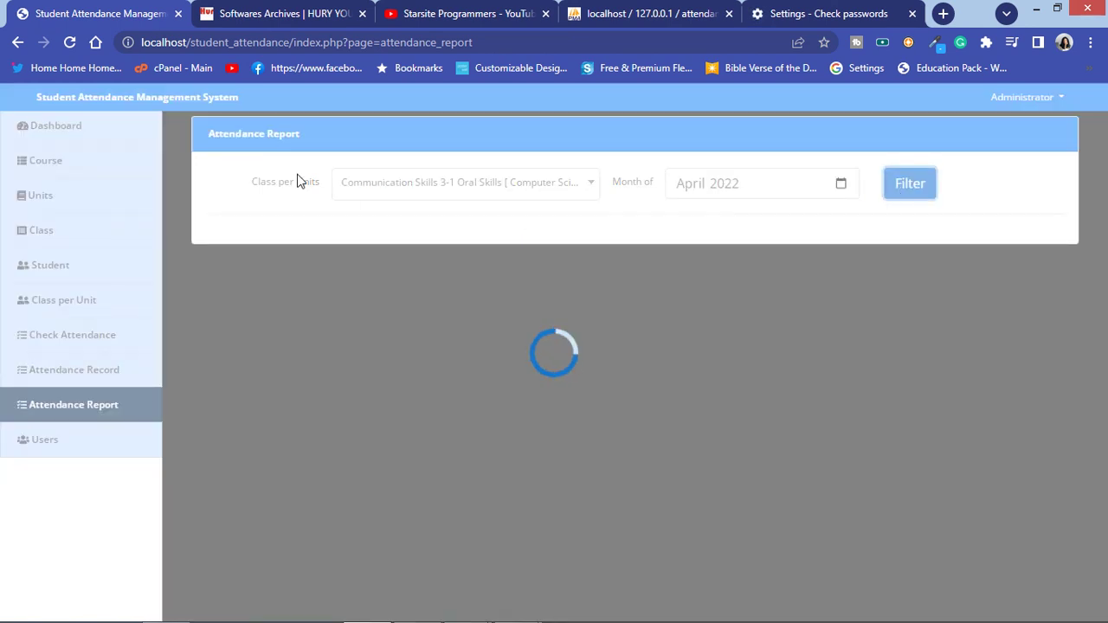
pyautogui.click(283, 13)
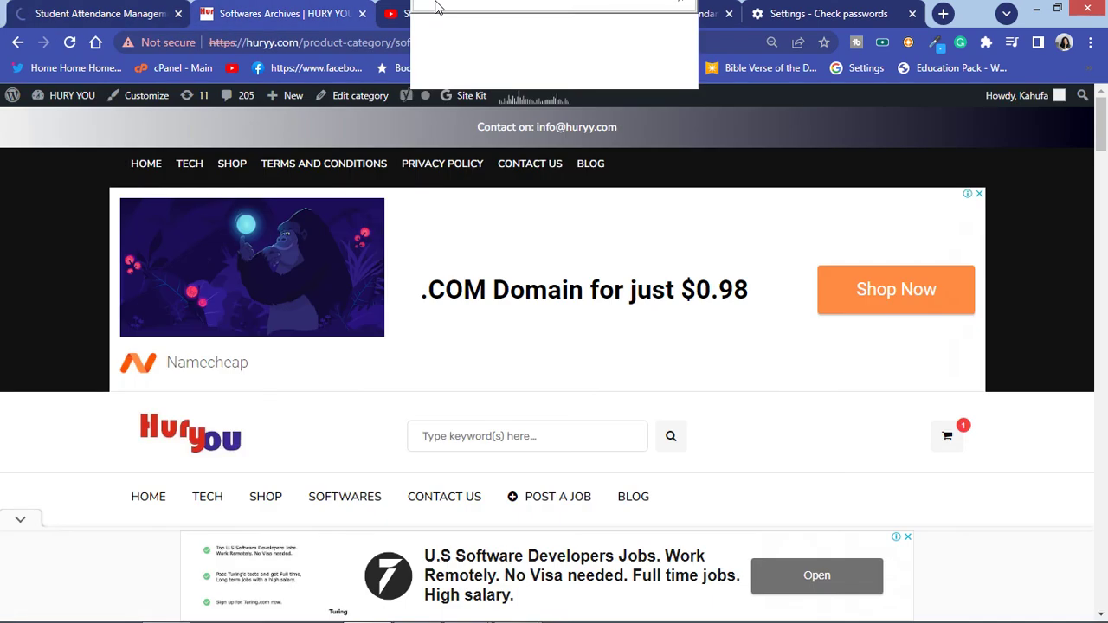
pyautogui.moveTo(448, 34)
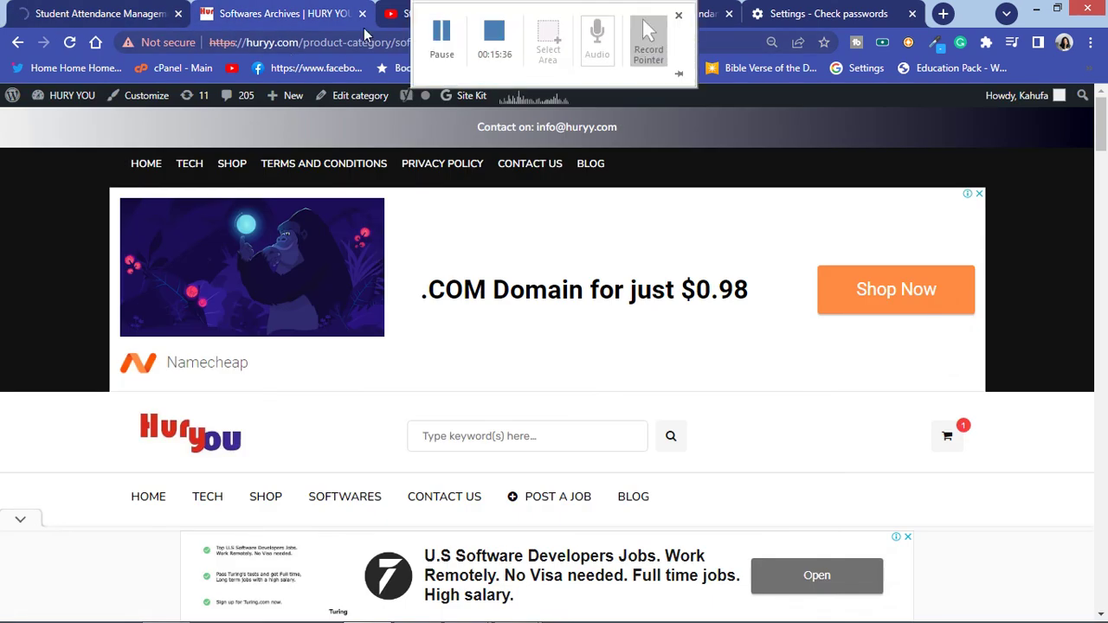